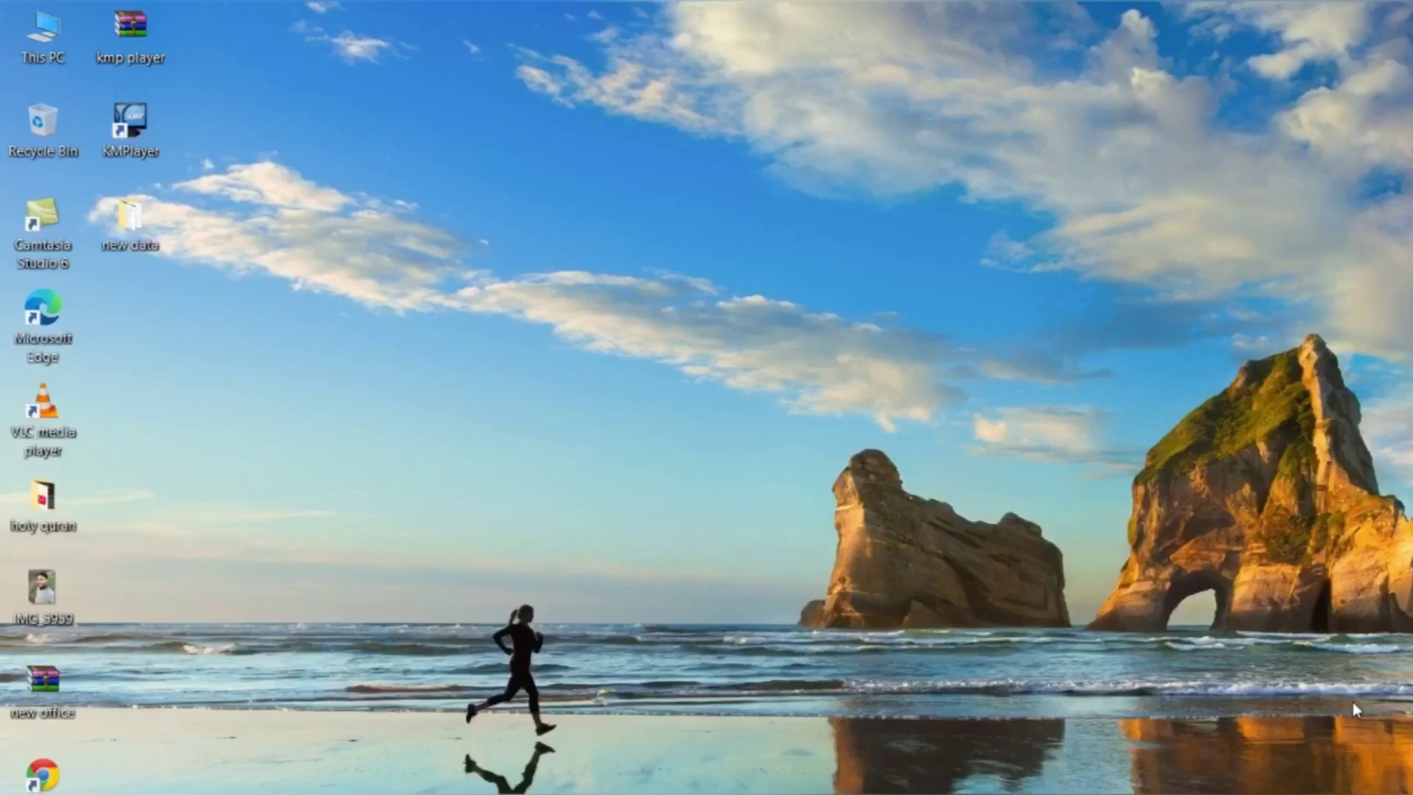
# - Open Access and create a blank desktop database named Pharmacy Database, replacing the existing file of that name
pyautogui.press('super+r')
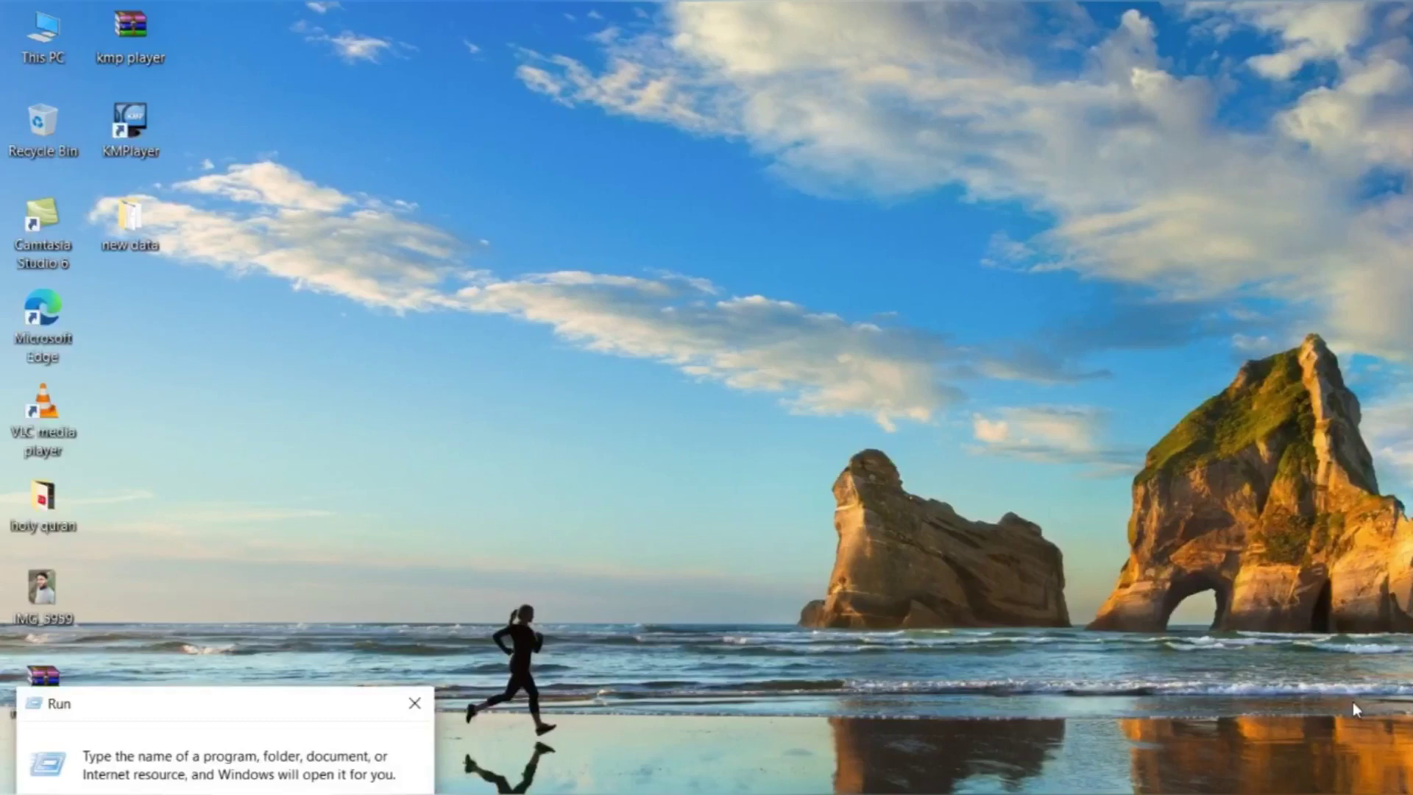
pyautogui.press('Return')
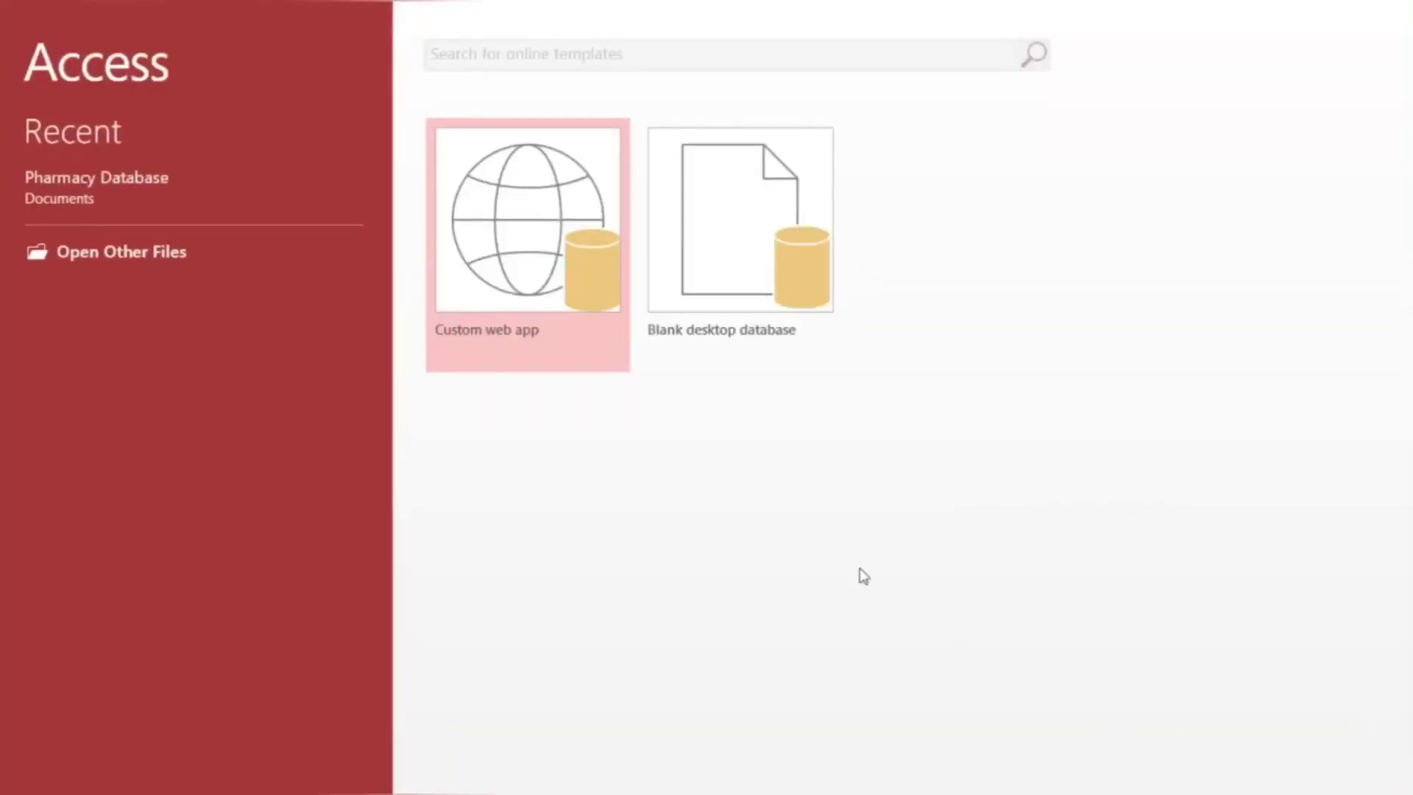
pyautogui.click(650, 267)
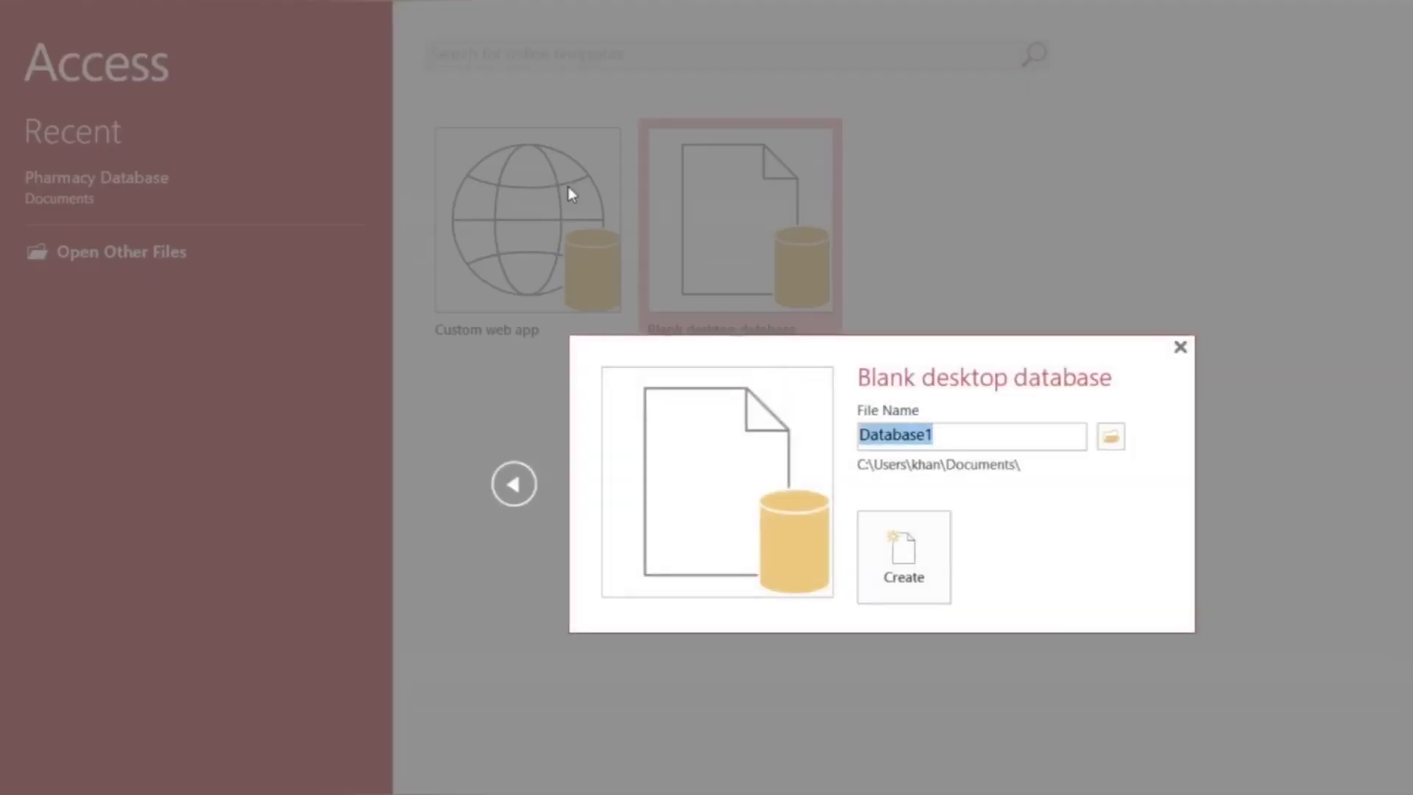
pyautogui.press('BackSpace')
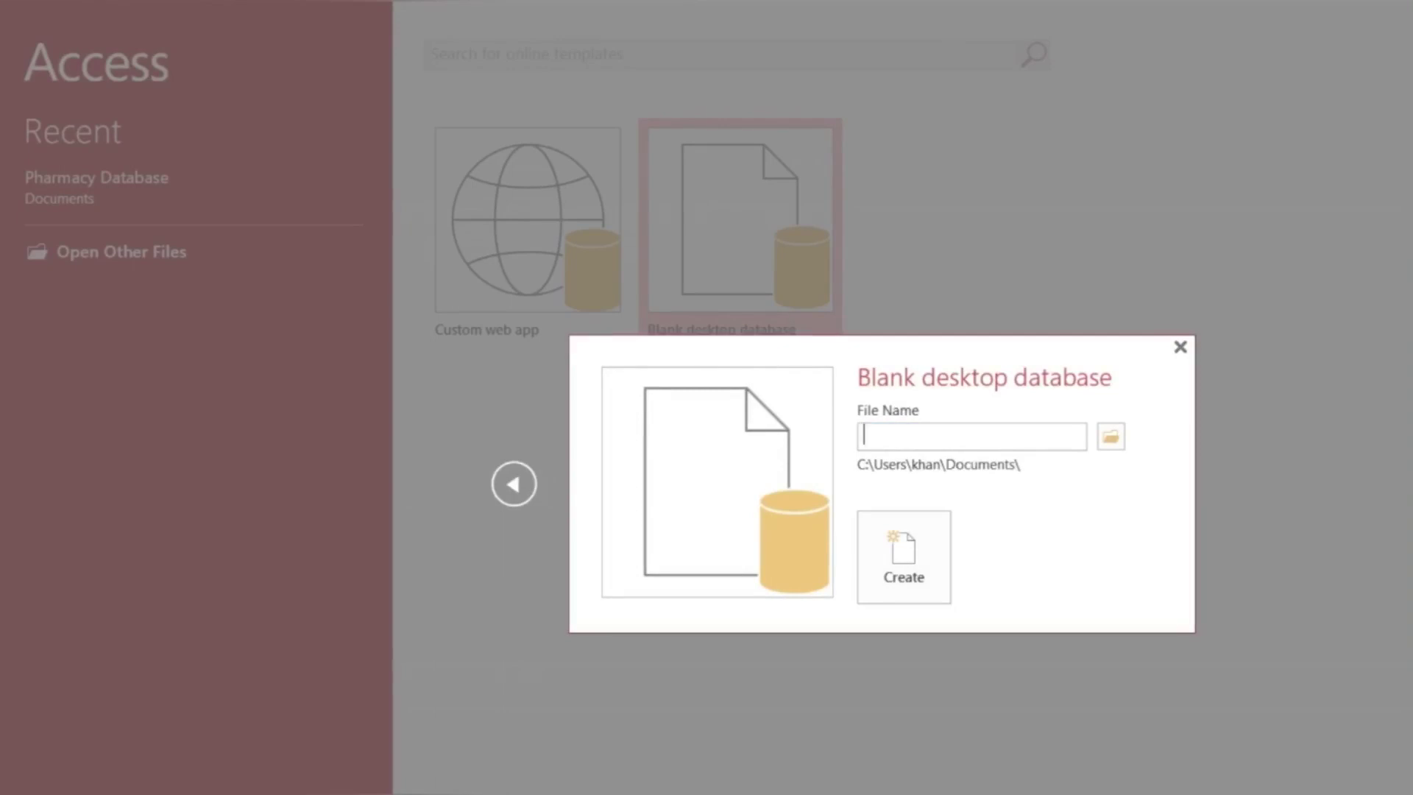
pyautogui.write('Pharmacy Dat')
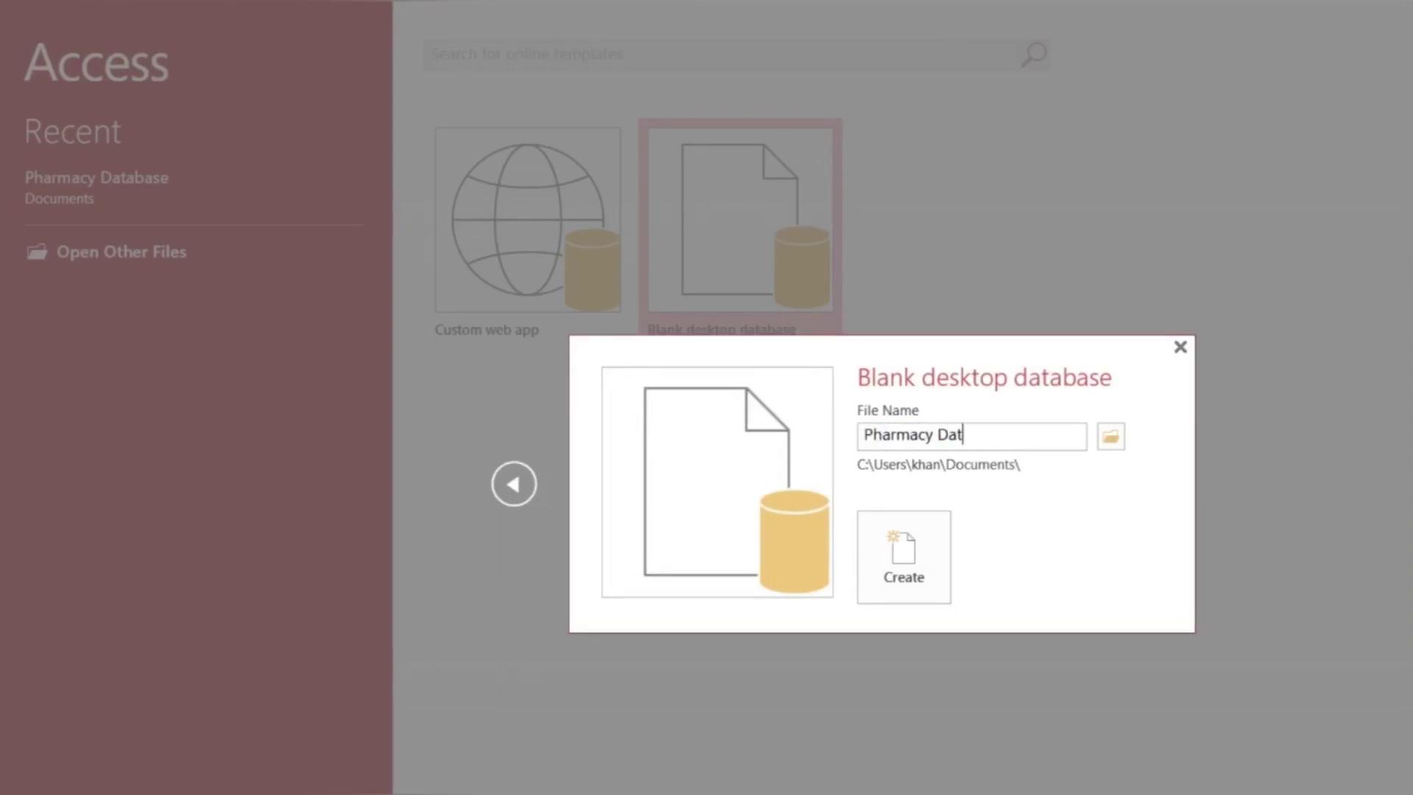
pyautogui.write('abase')
pyautogui.press('Return')
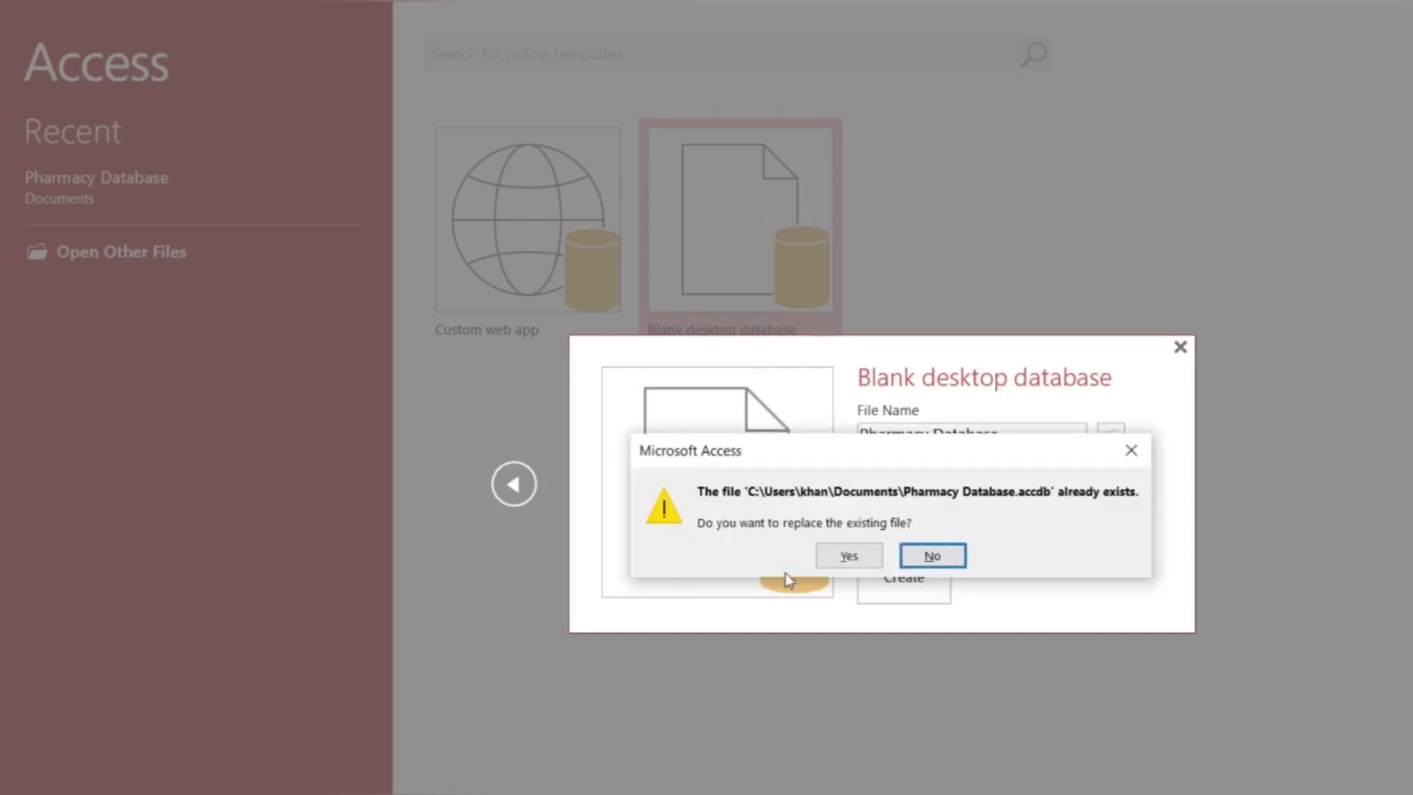
pyautogui.press('Left')
pyautogui.press('Return')
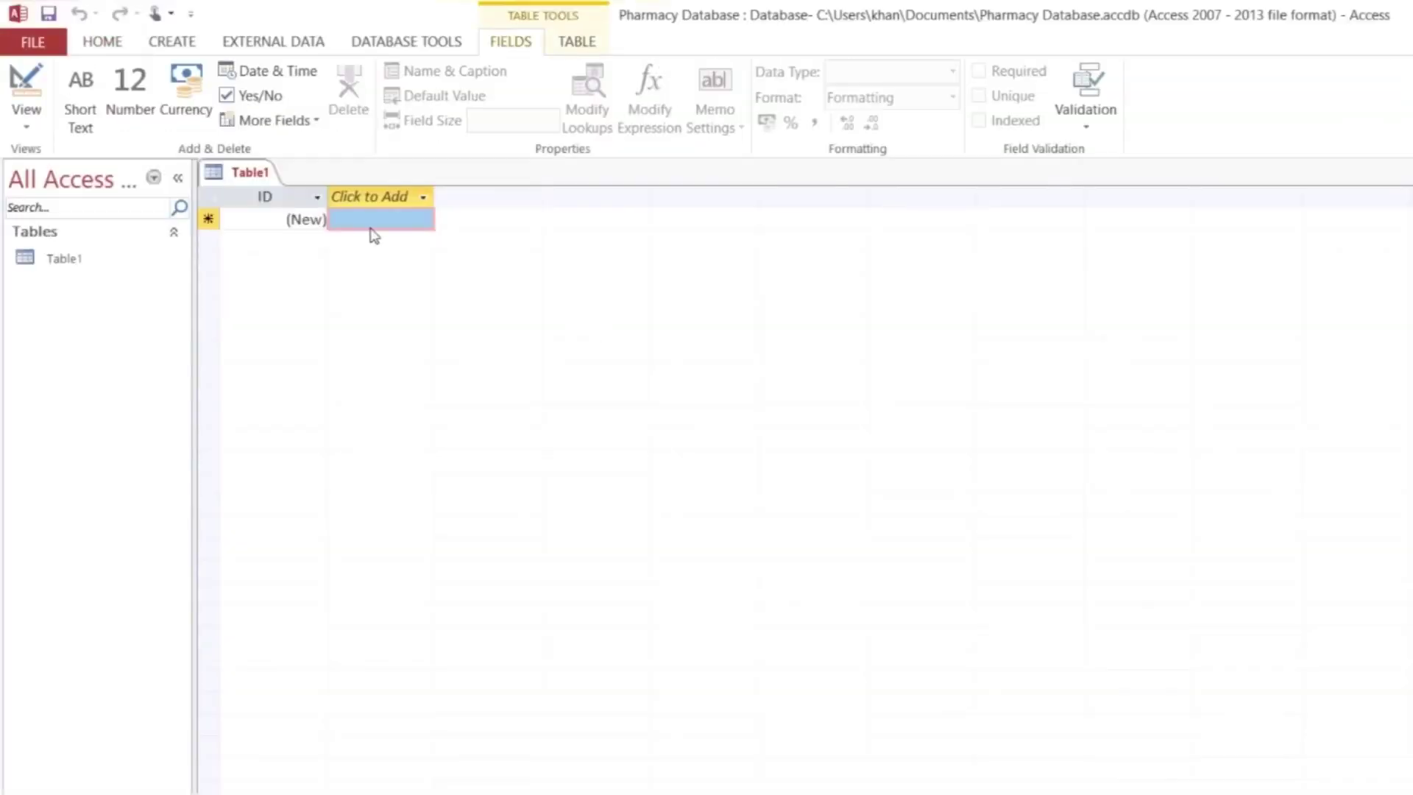
# - Start a second table in Design view and add a DrugID field with the AutoNumber data type
pyautogui.click(139, 45)
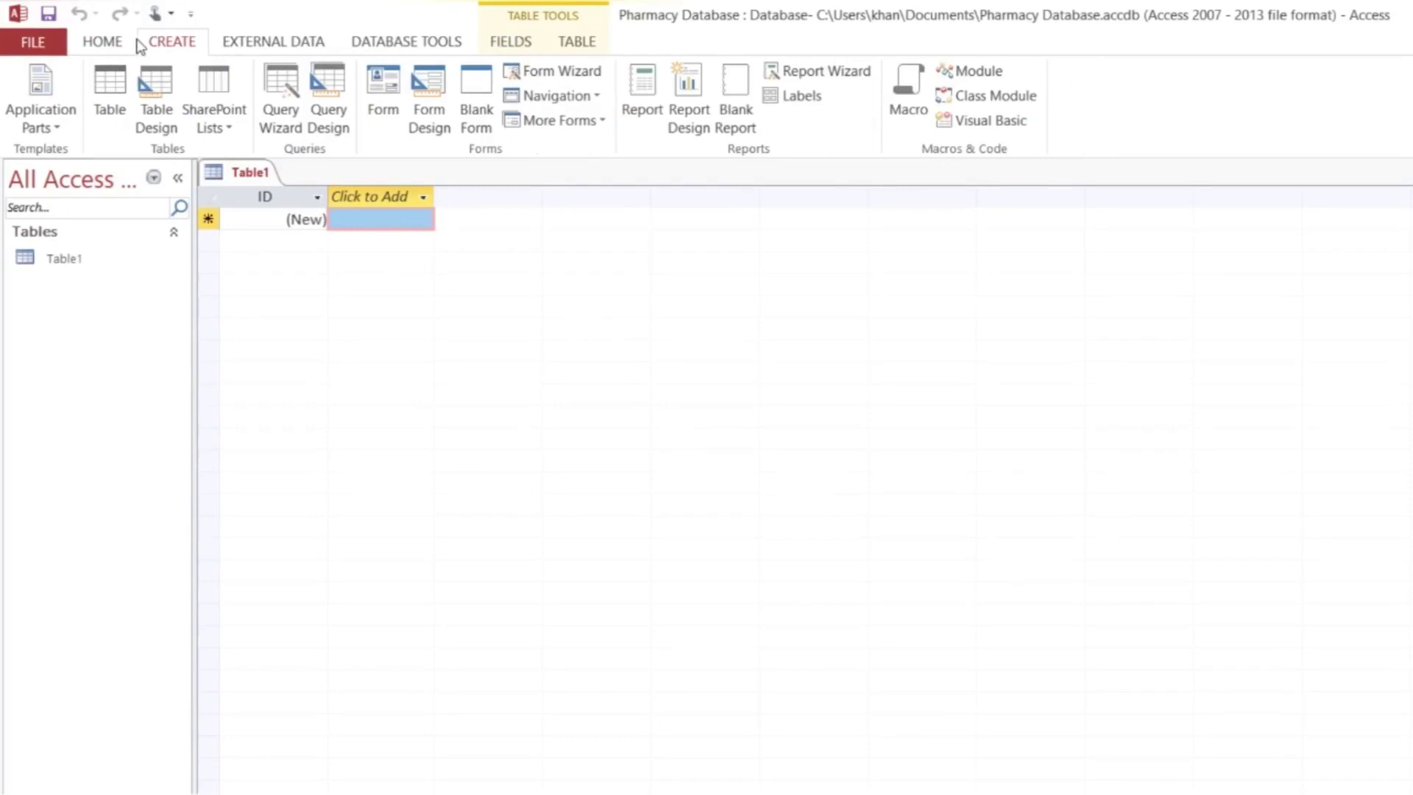
pyautogui.click(140, 93)
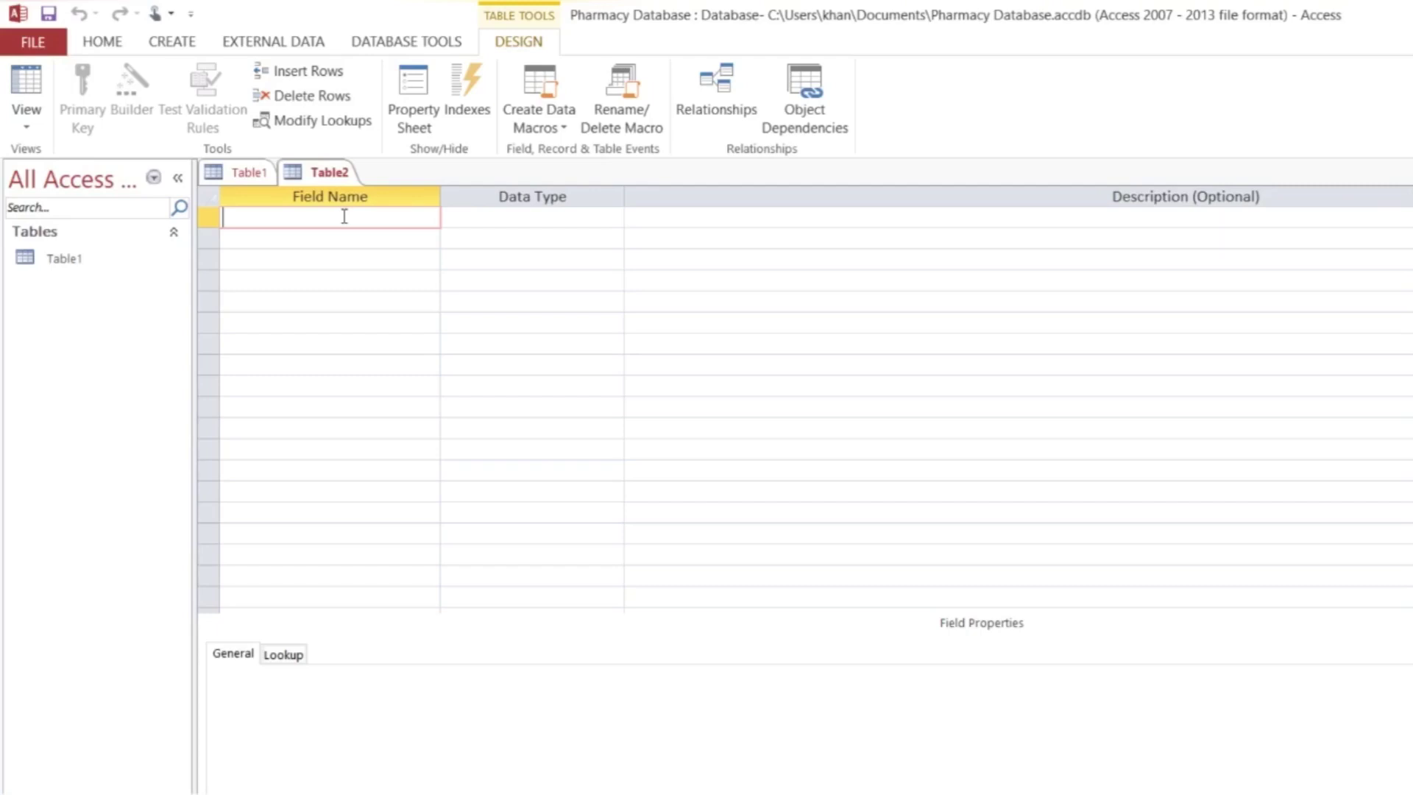
pyautogui.write('DrugID')
pyautogui.press('Tab')
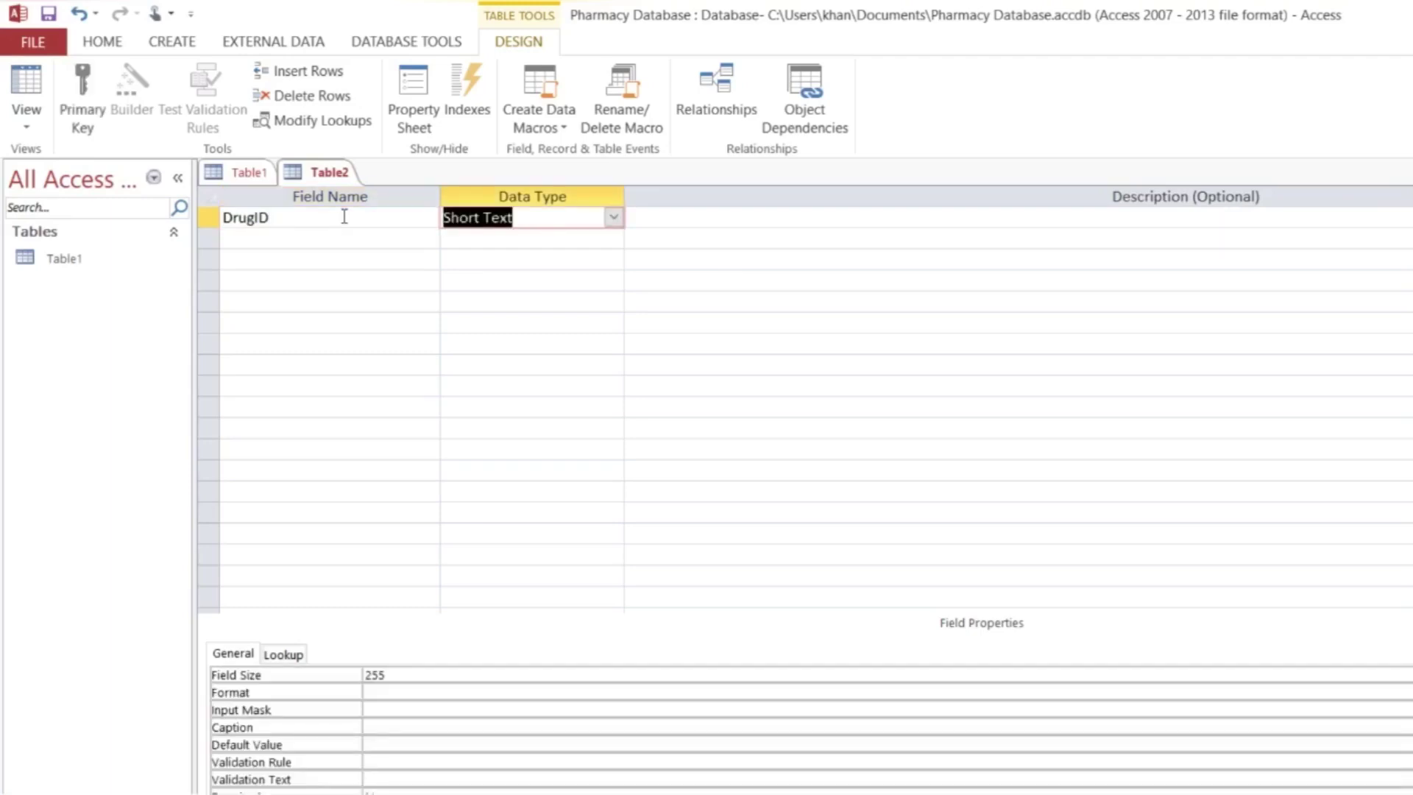
pyautogui.write('autoNumber')
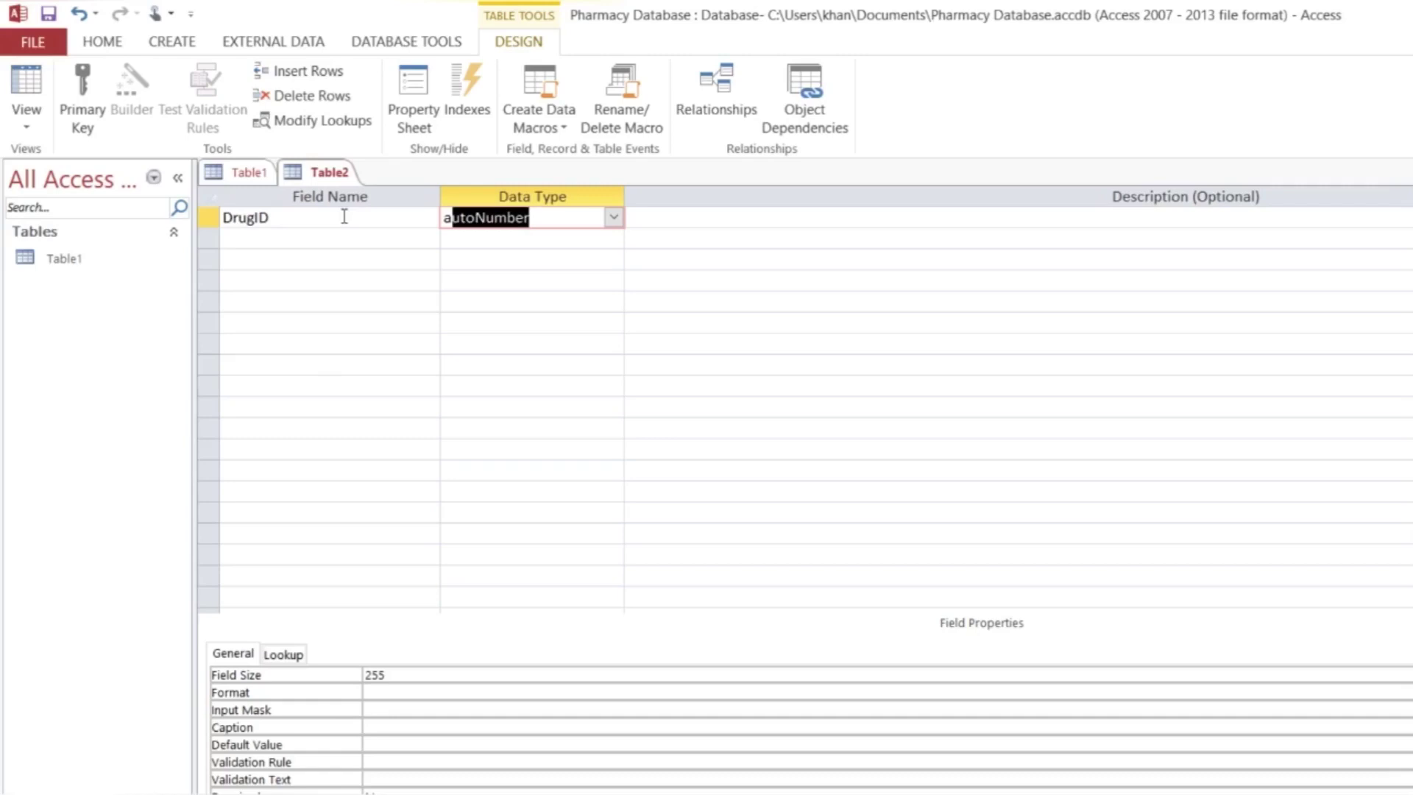
pyautogui.press('Tab')
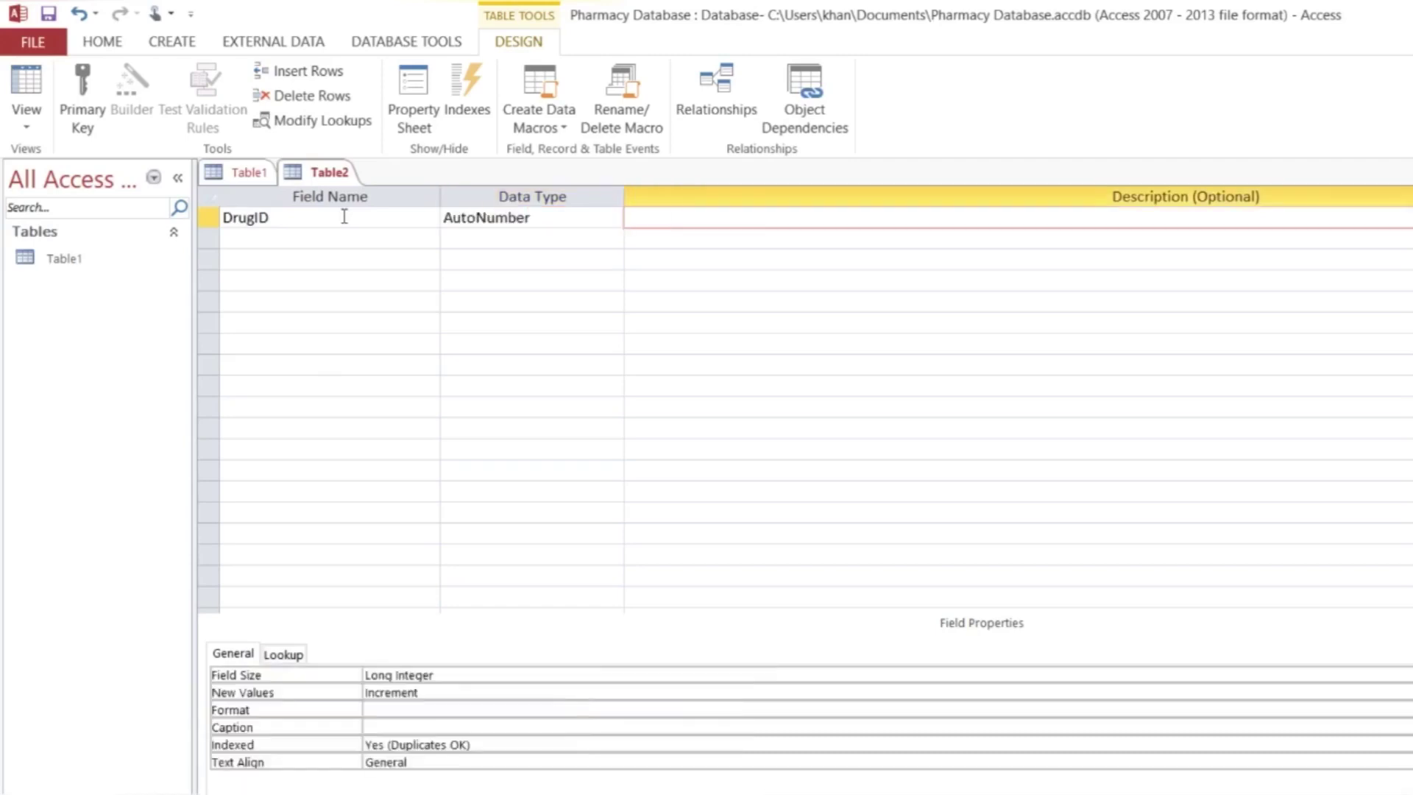
pyautogui.press('Tab')
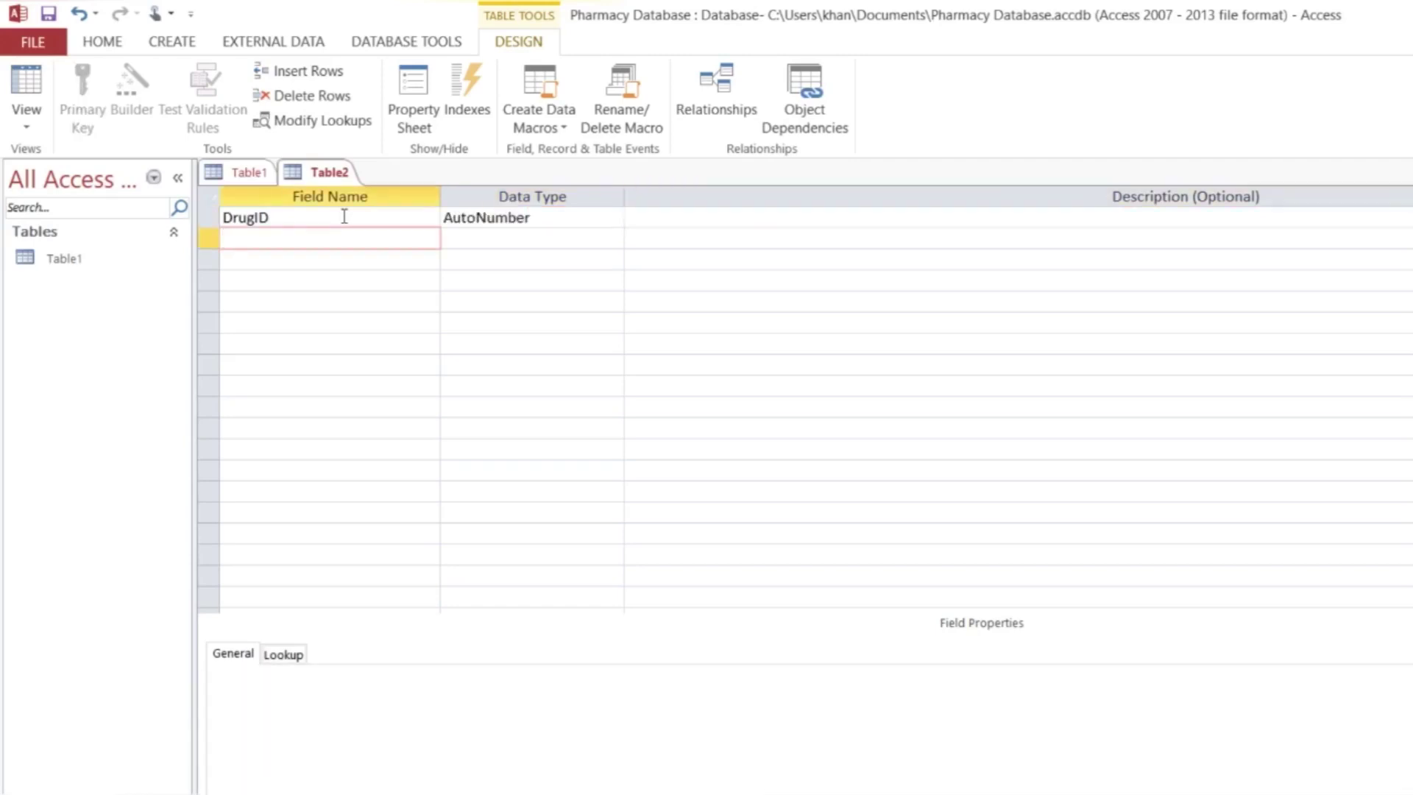
# - Add DrugName and Dosage fields below DrugID, both with the Short Text data type
pyautogui.write('DrugName')
pyautogui.press('Tab')
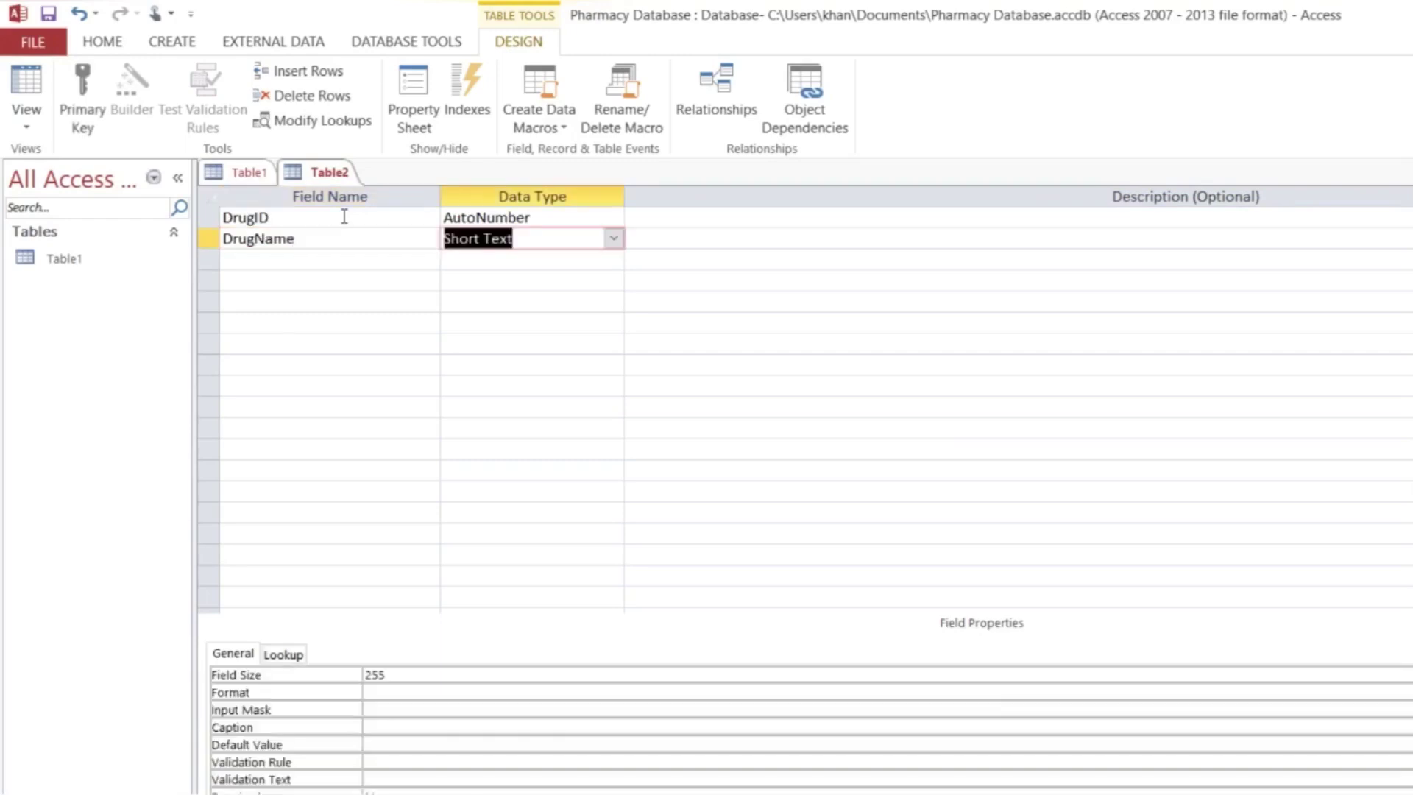
pyautogui.press('Tab')
pyautogui.press('Tab')
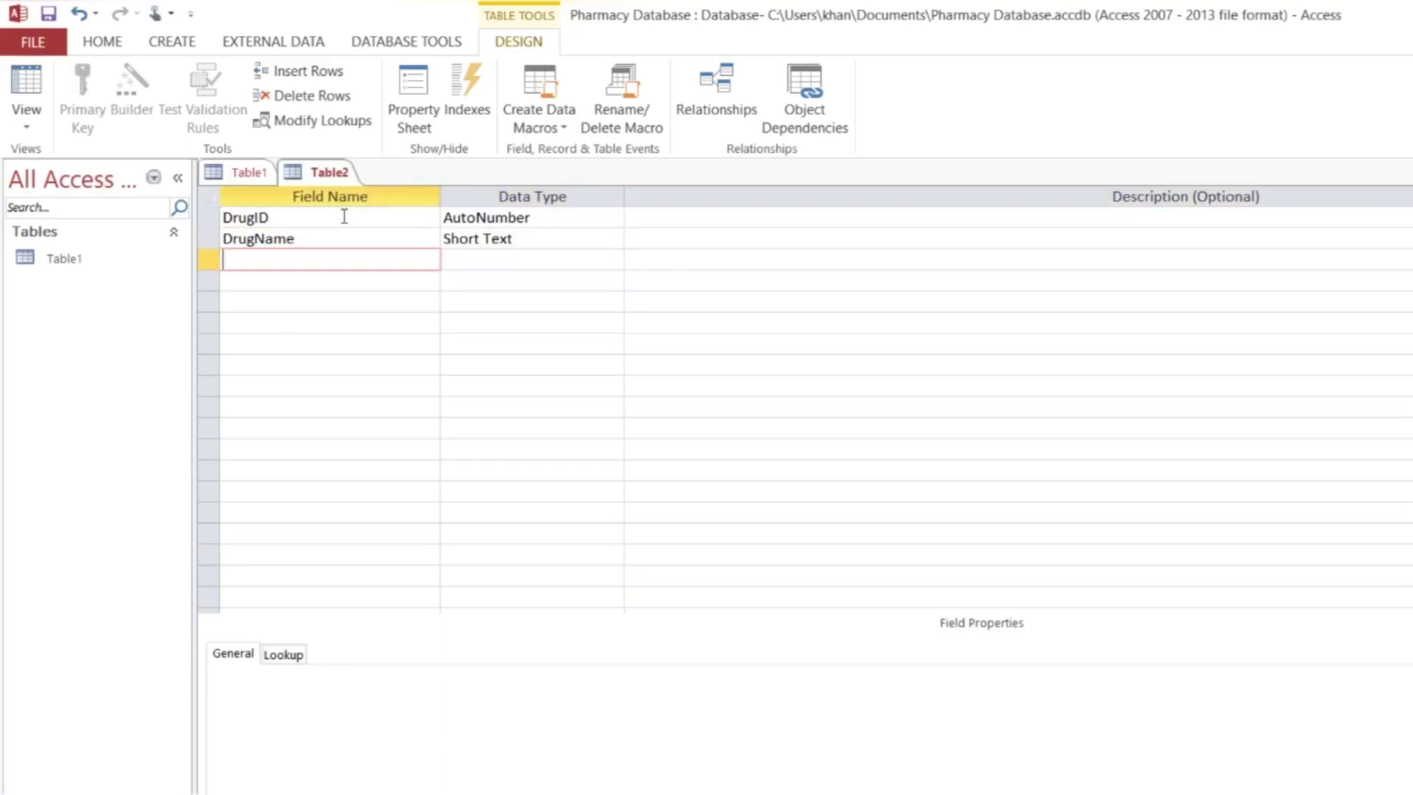
pyautogui.write('Dosage')
pyautogui.press('Tab')
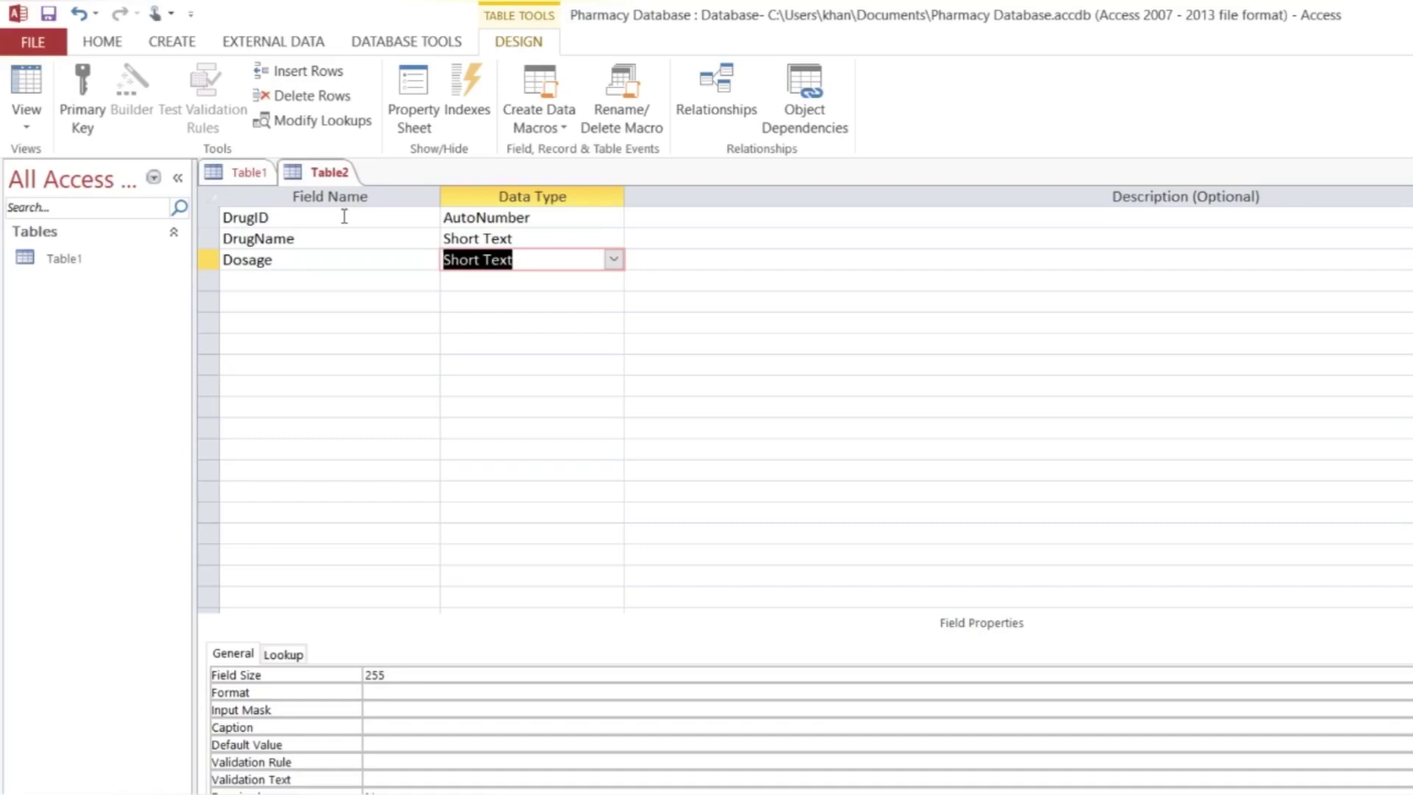
pyautogui.click(368, 280)
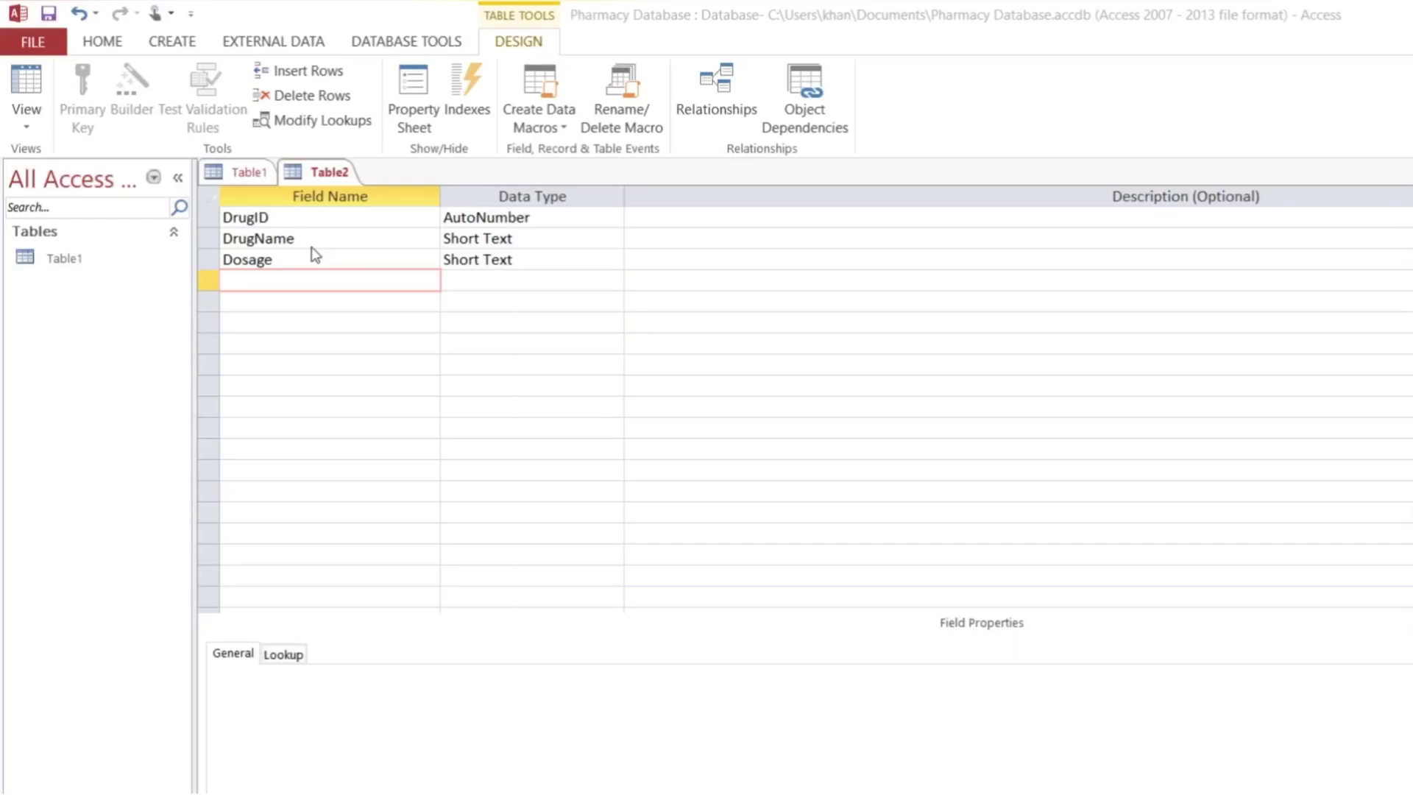
# - Add a Form field below Dosage with the Short Text data type
pyautogui.write('Fro')
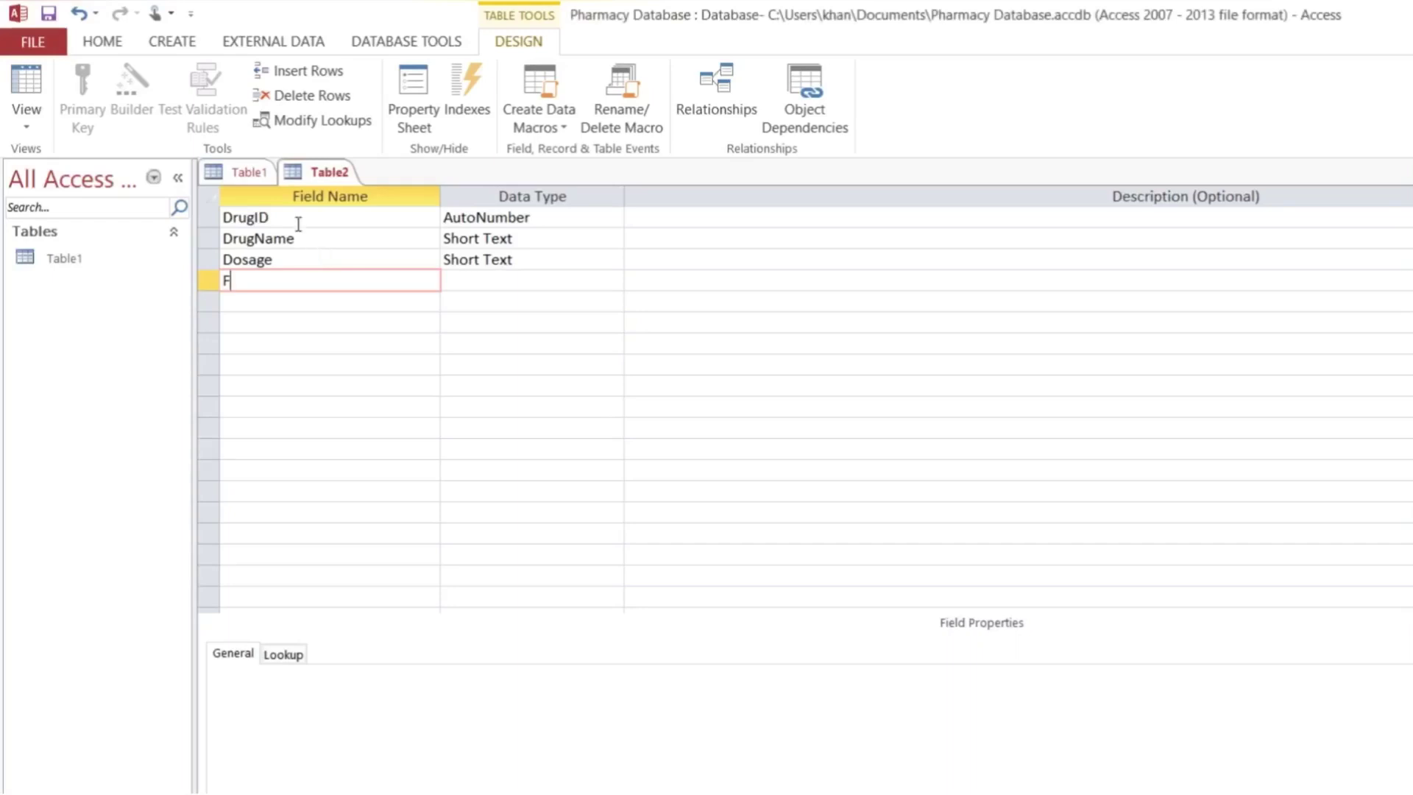
pyautogui.press('BackSpace')
pyautogui.press('BackSpace')
pyautogui.write('orm')
pyautogui.press('Tab')
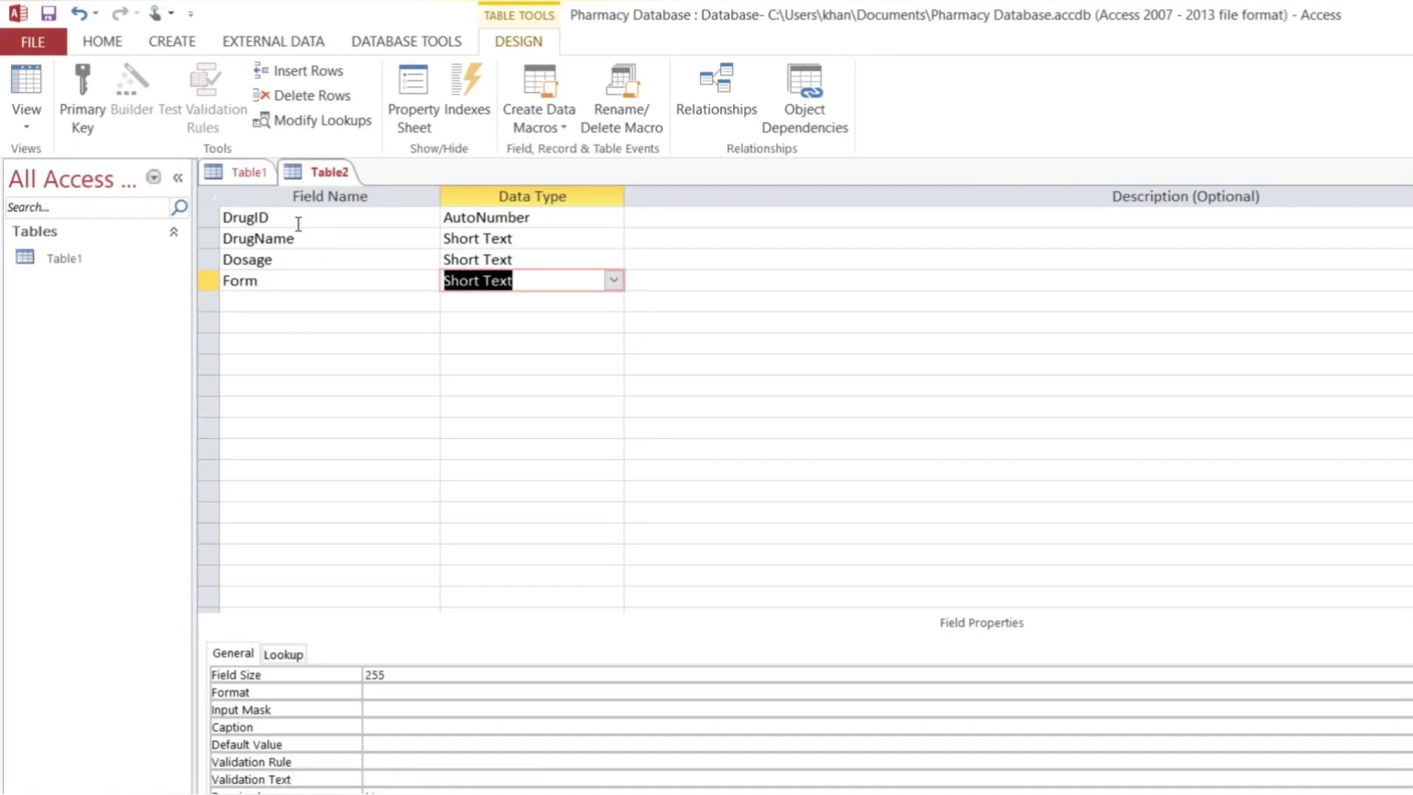
pyautogui.press('Tab')
pyautogui.press('Tab')
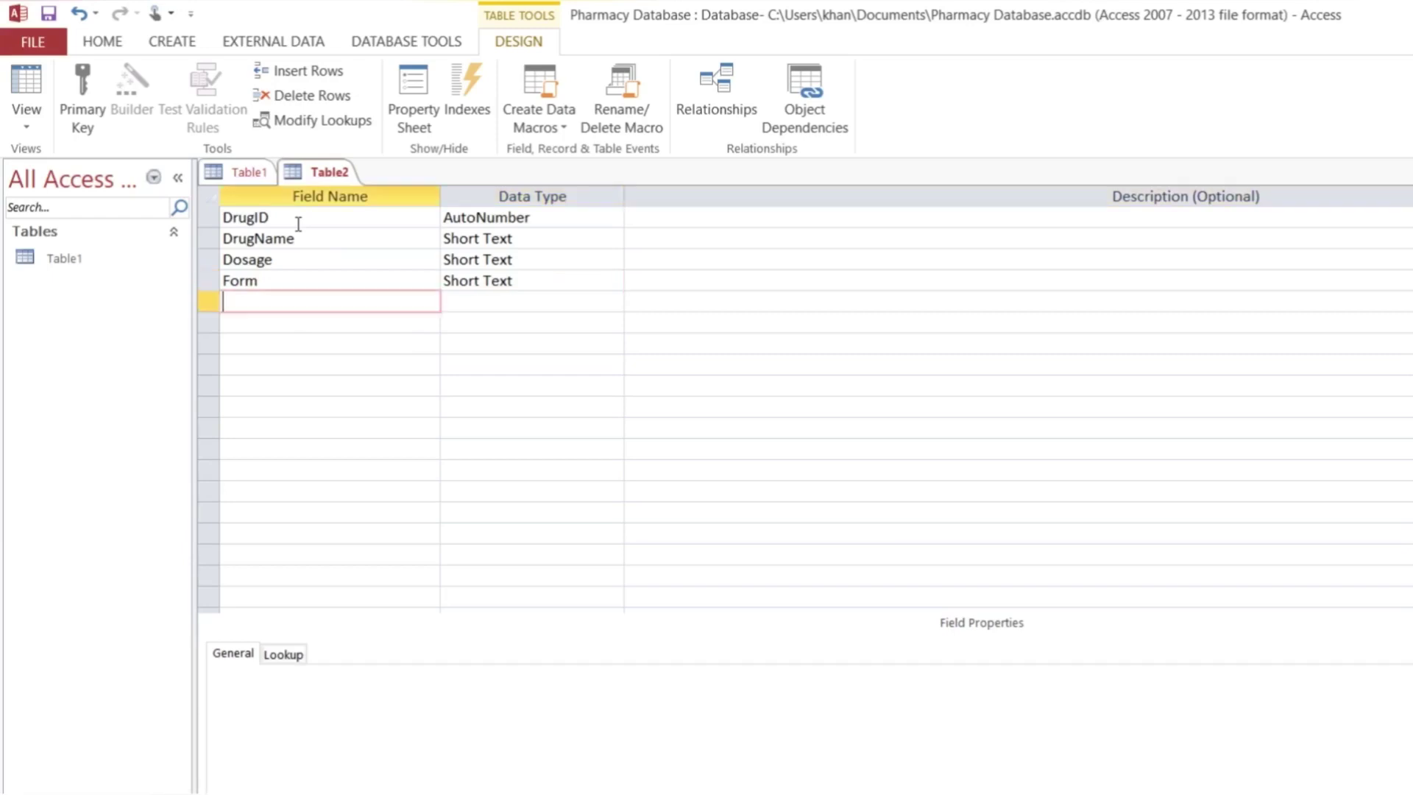
# - Add a Batch_NO field below Form with the Number data type
pyautogui.write('Batcdh')
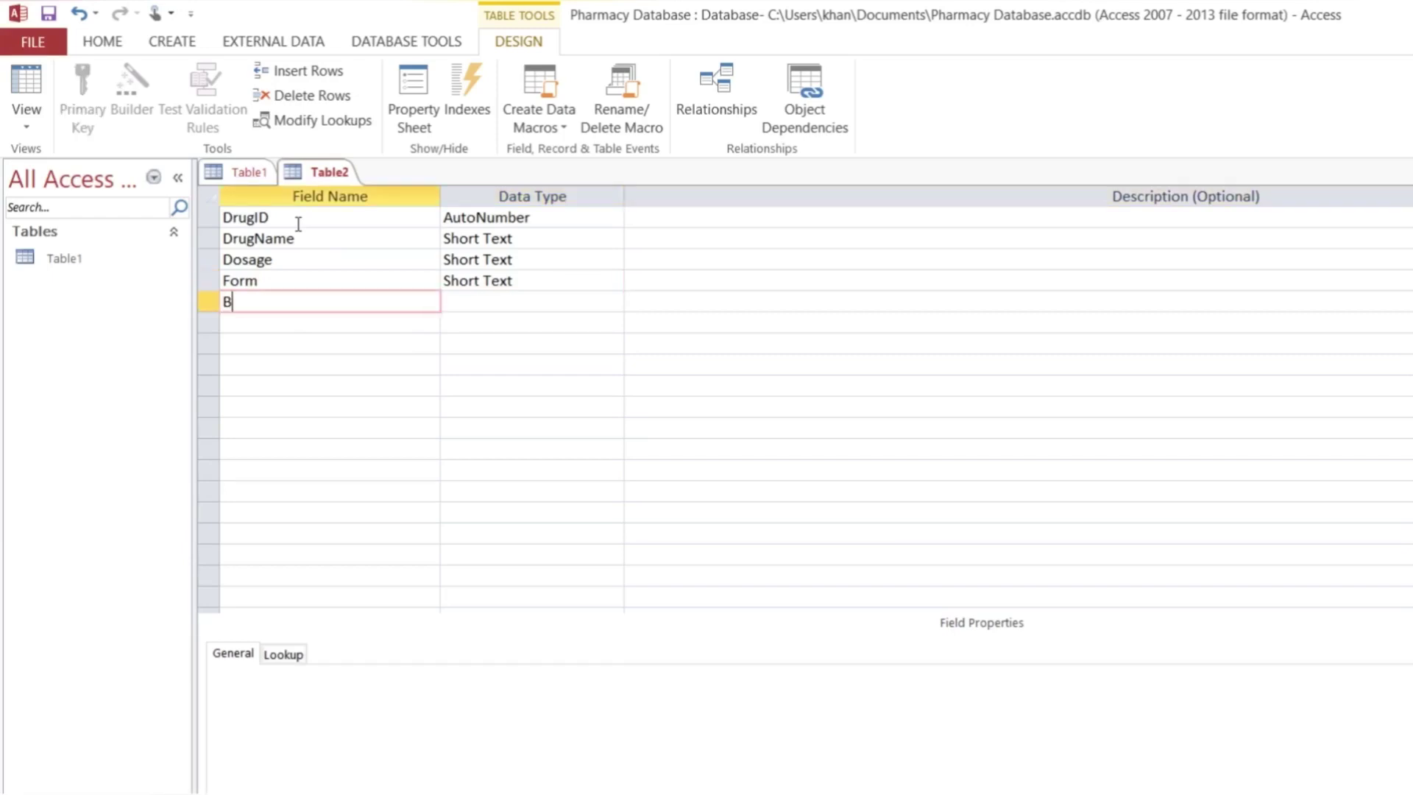
pyautogui.press('BackSpace')
pyautogui.press('BackSpace')
pyautogui.write('h_NO')
pyautogui.press('Tab')
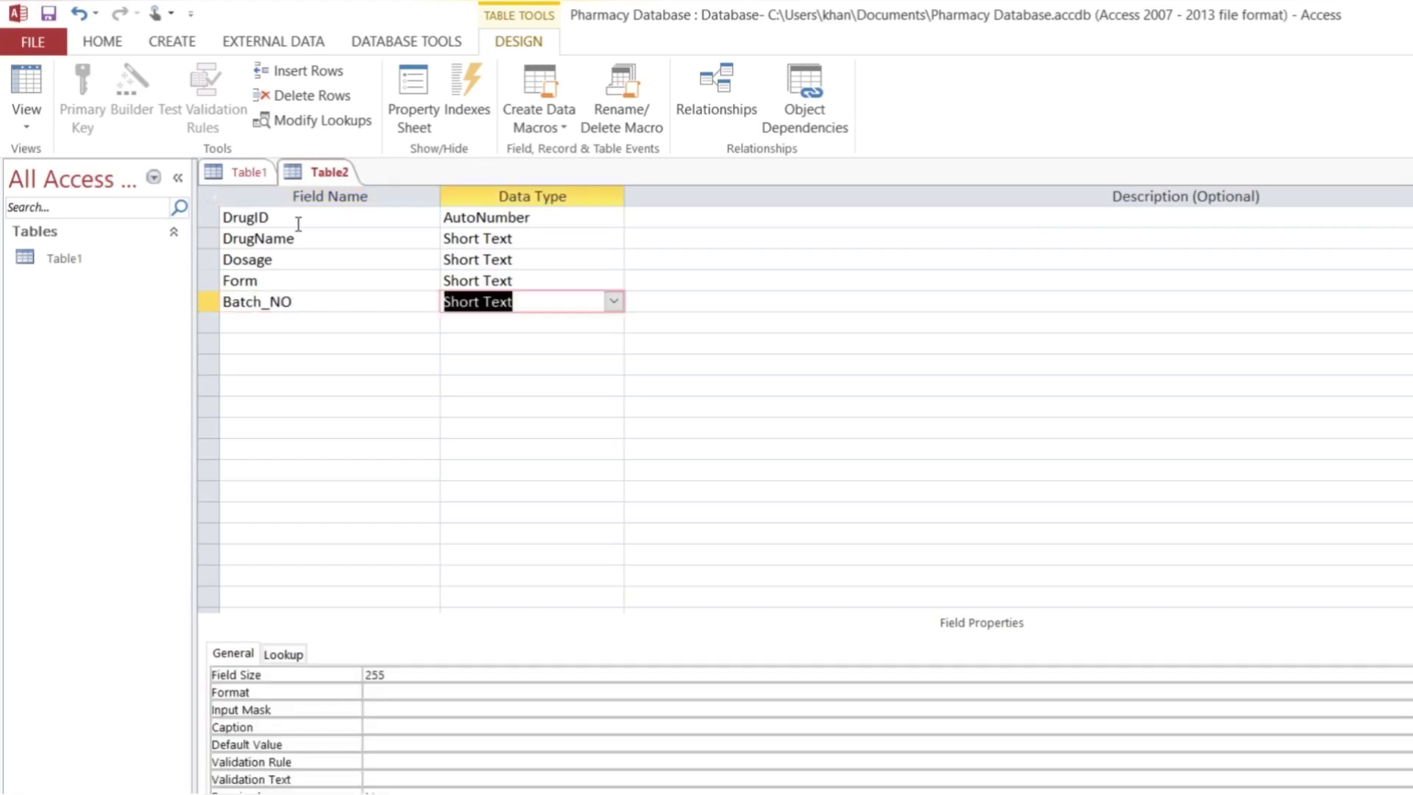
pyautogui.write('n')
pyautogui.press('Tab')
pyautogui.press('Tab')
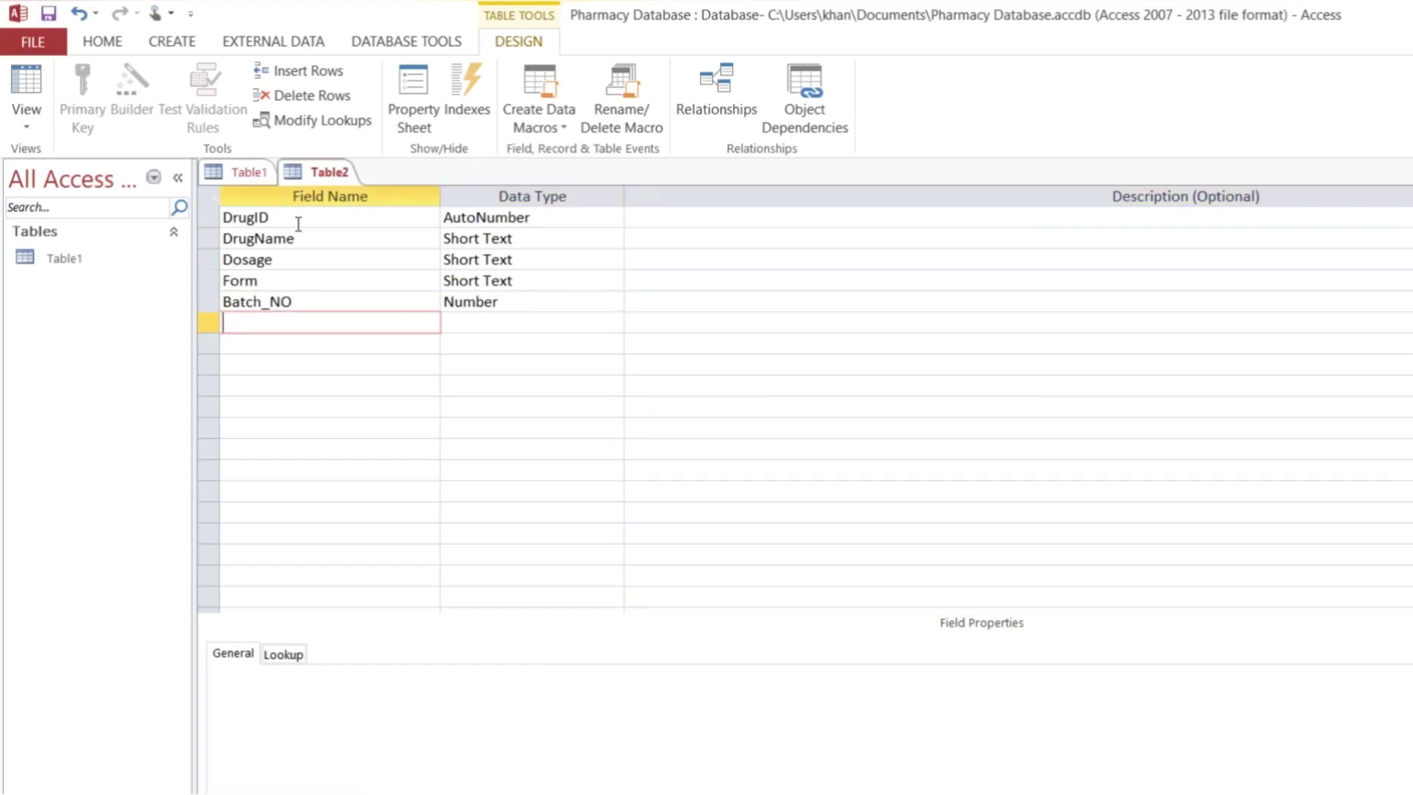
# - Add a Mdf_Date field below Batch_NO with the Date/Time data type
pyautogui.write('Mdf_D')
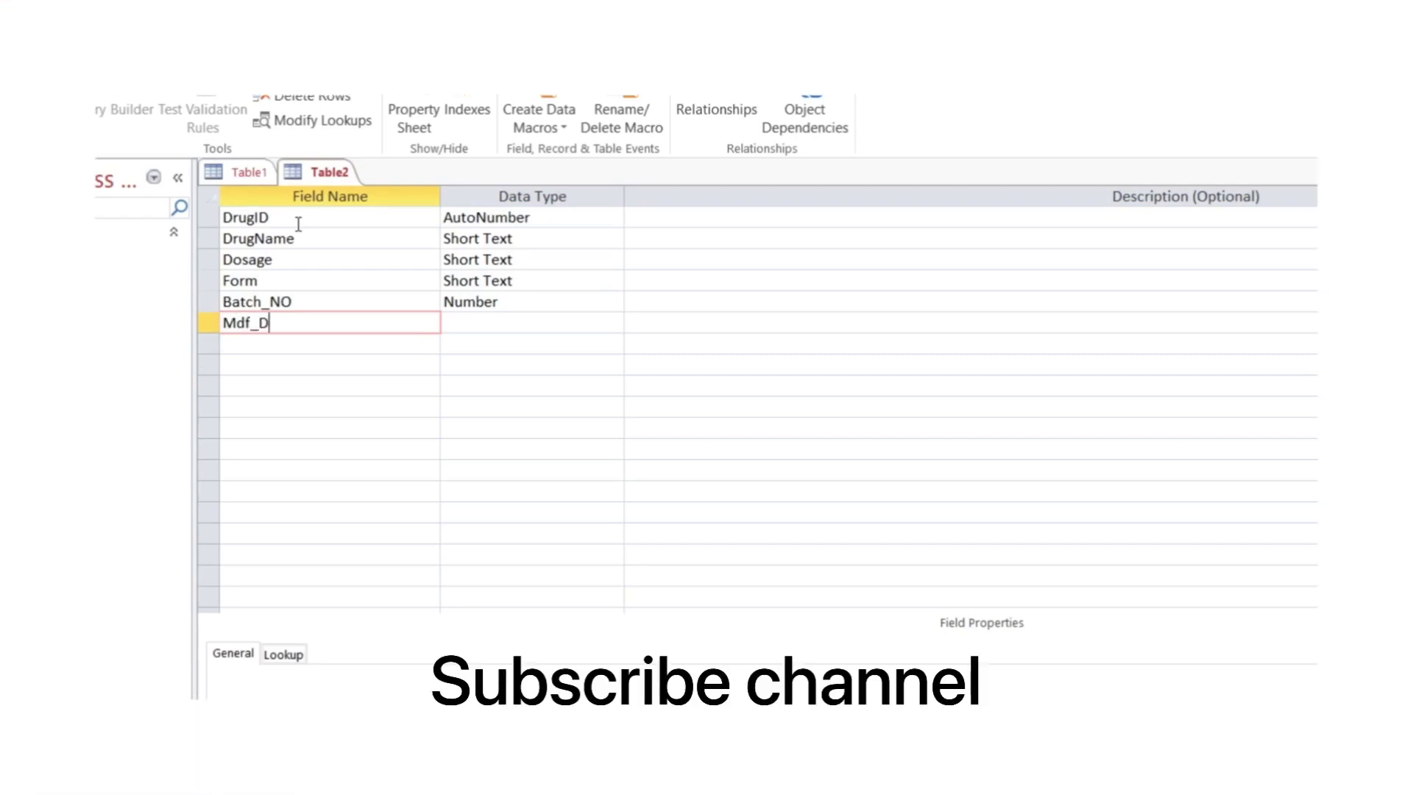
pyautogui.write('ate')
pyautogui.press('Tab')
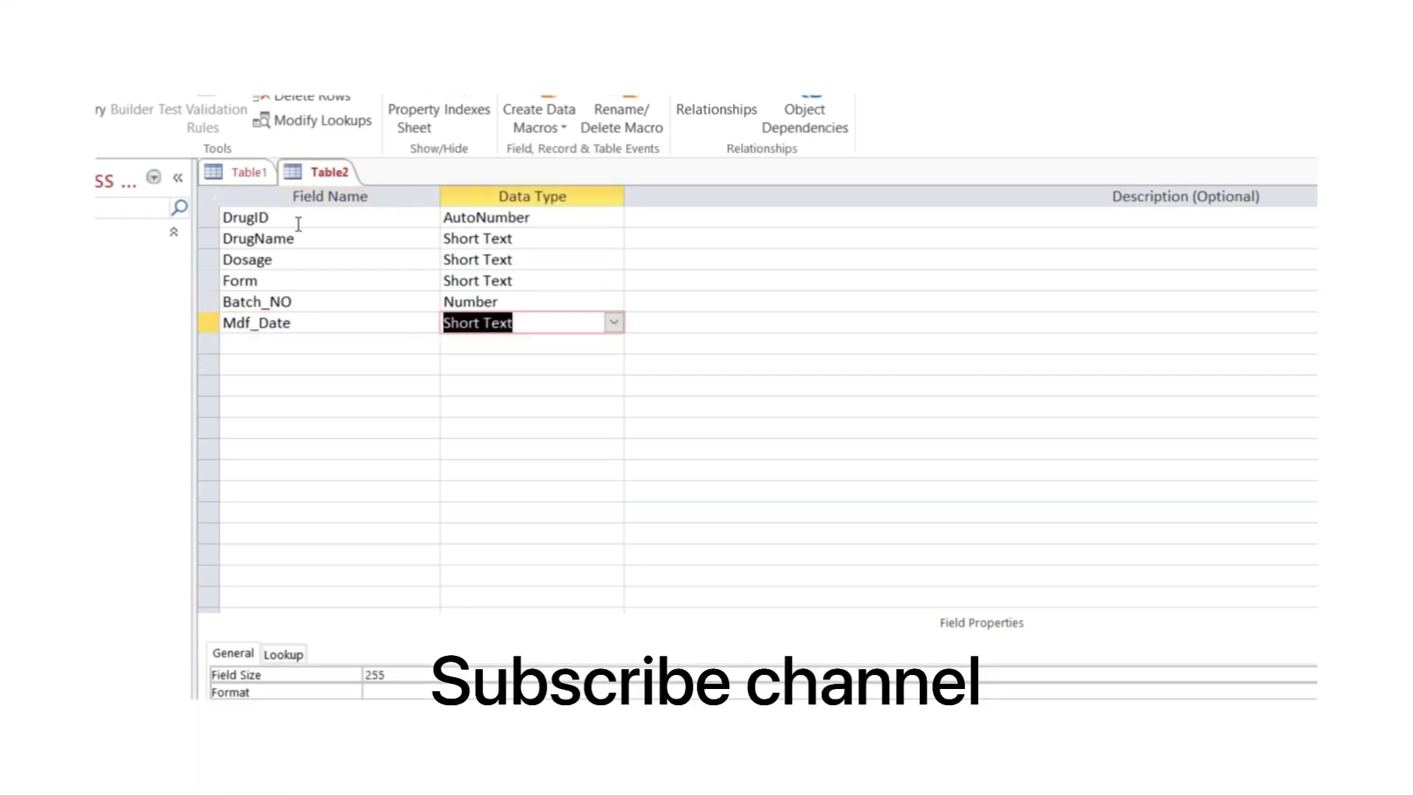
pyautogui.write('da')
pyautogui.press('Tab')
pyautogui.press('Tab')
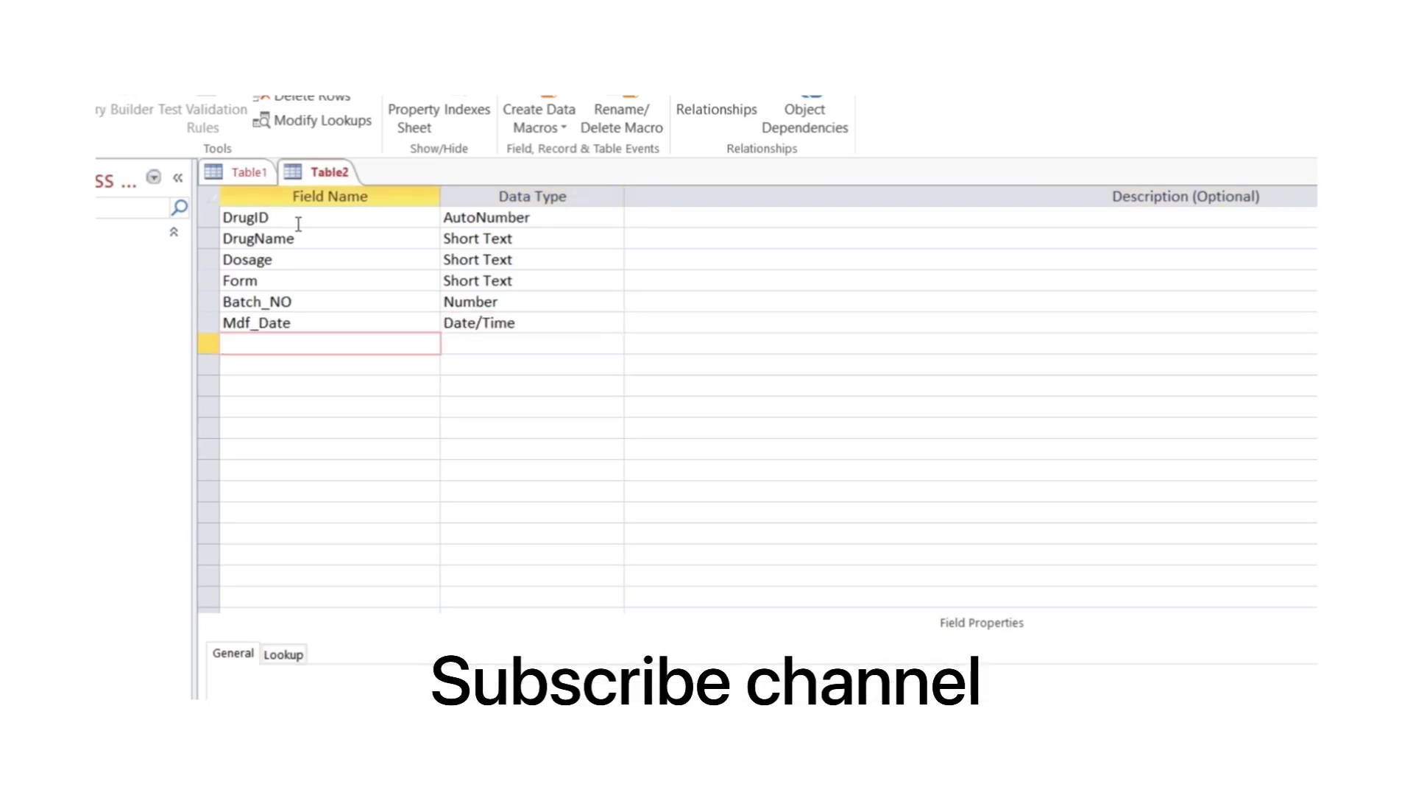
# - Add an Exp_Date field below Mdf_Date with the Date/Time data type
pyautogui.write('Exp_da')
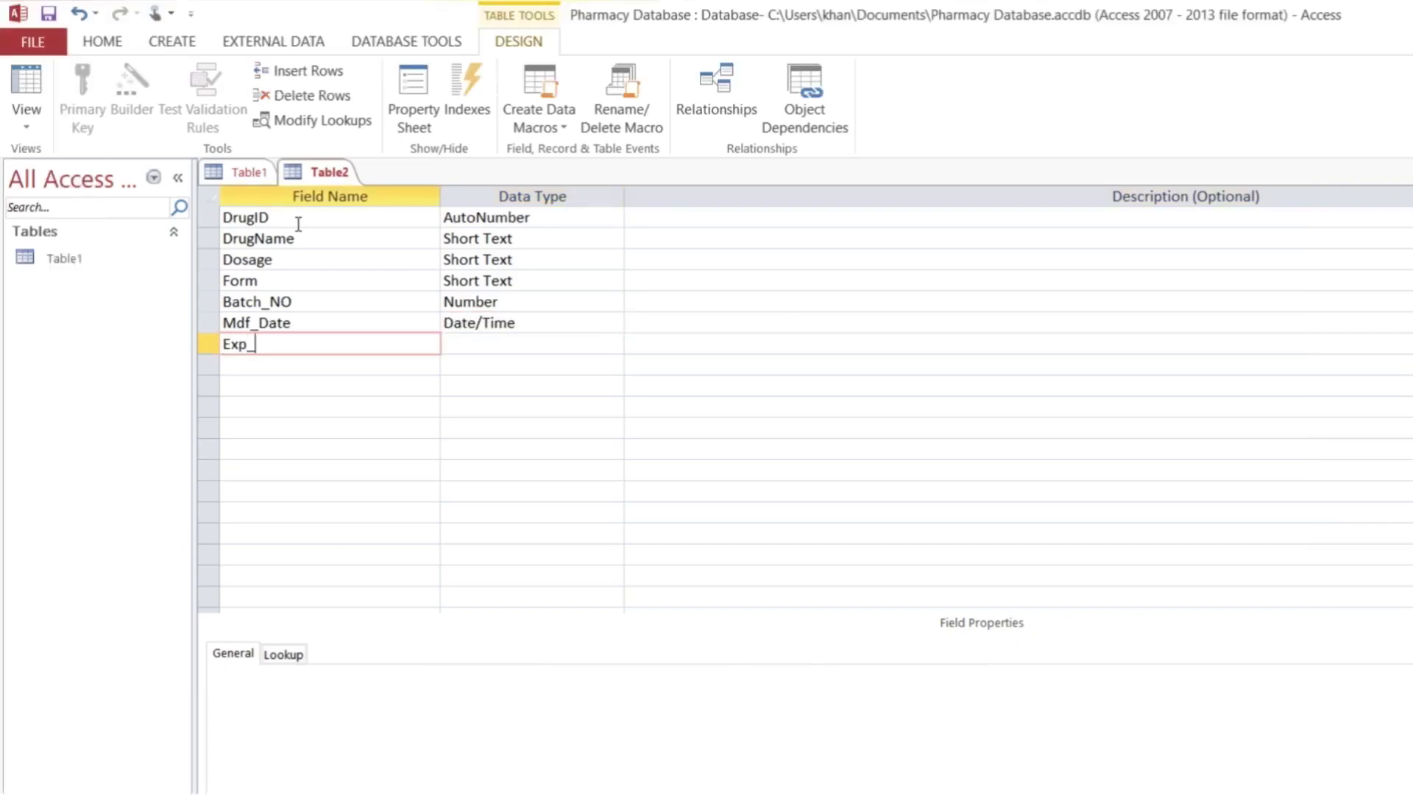
pyautogui.press('BackSpace')
pyautogui.press('BackSpace')
pyautogui.write('Date')
pyautogui.press('Tab')
pyautogui.write('das')
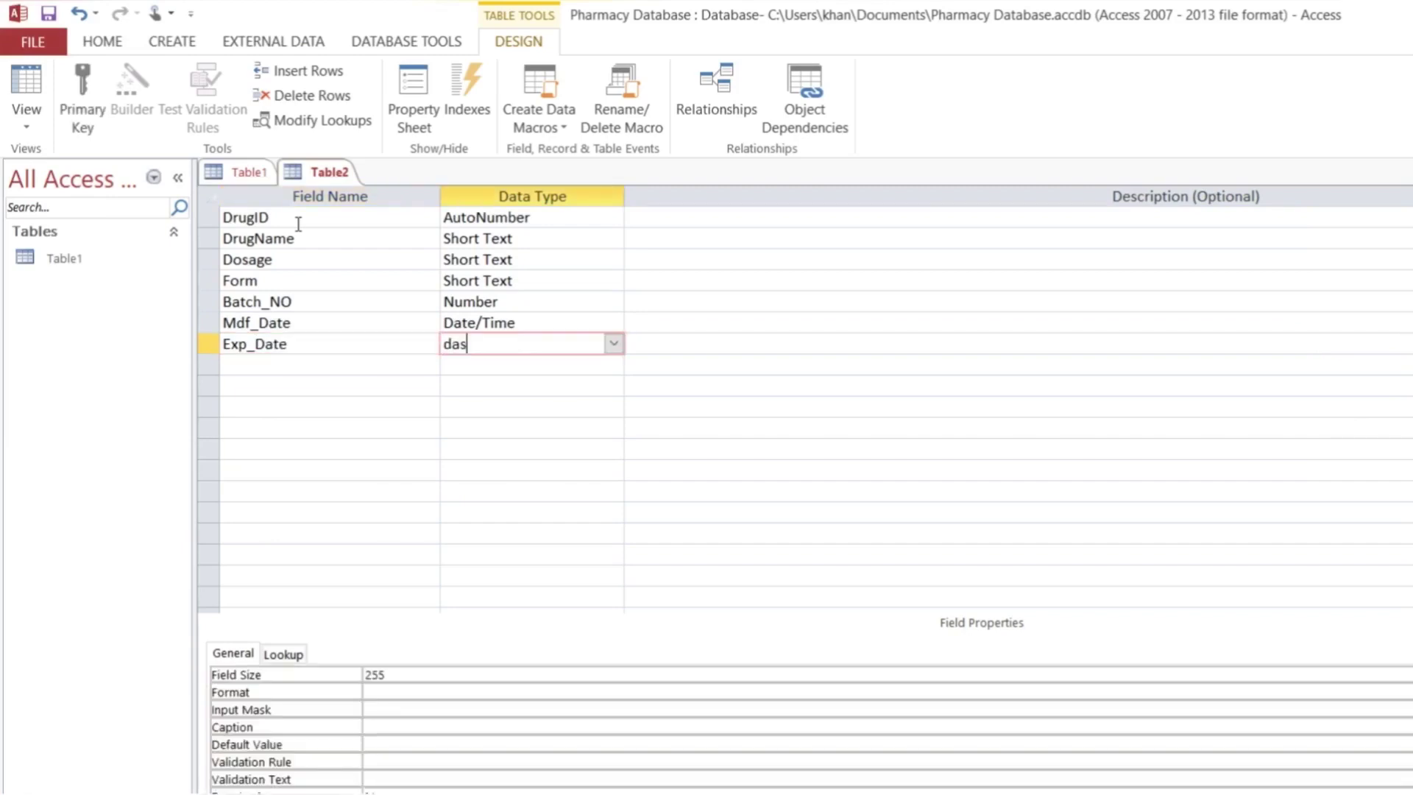
pyautogui.press('BackSpace')
pyautogui.press('BackSpace')
pyautogui.press('BackSpace')
pyautogui.write('da')
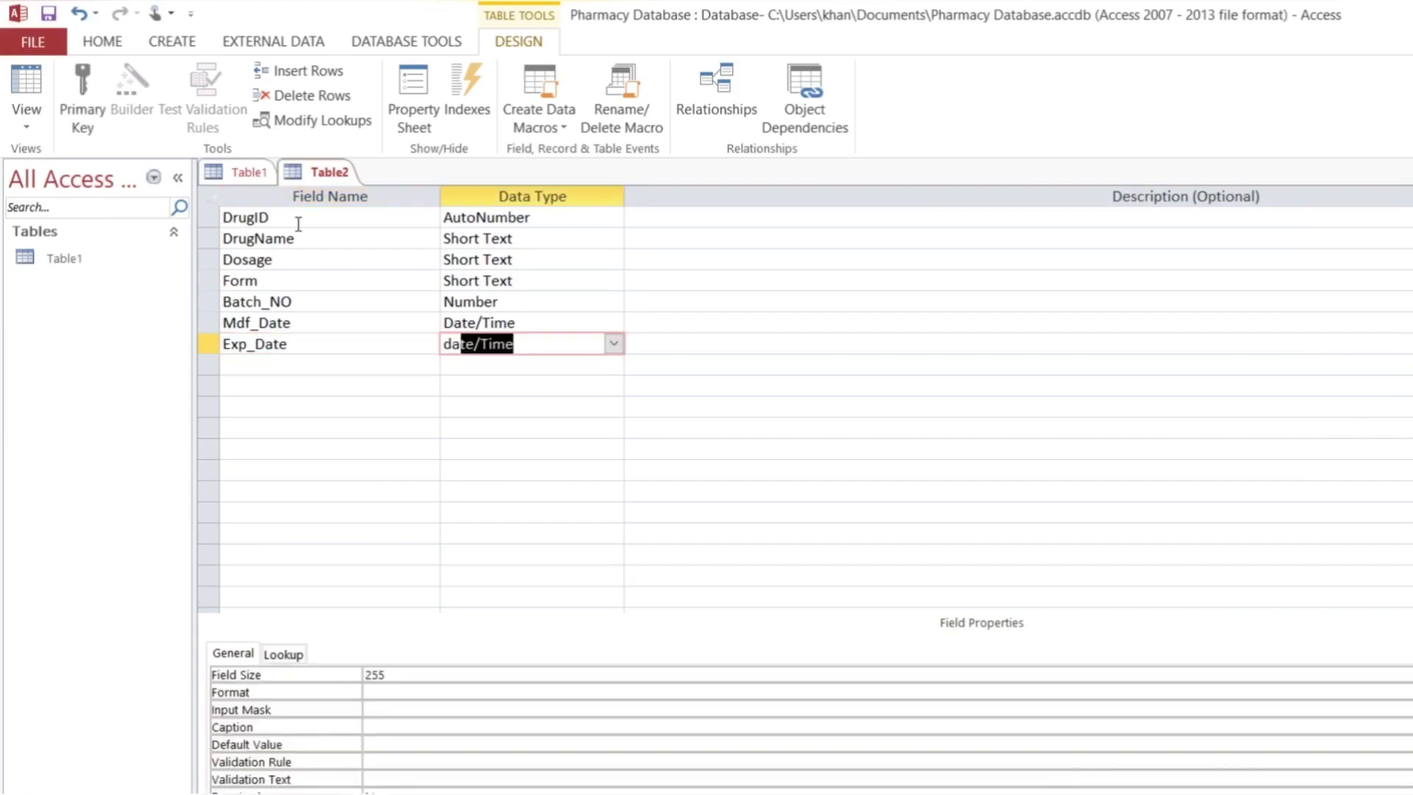
pyautogui.press('Tab')
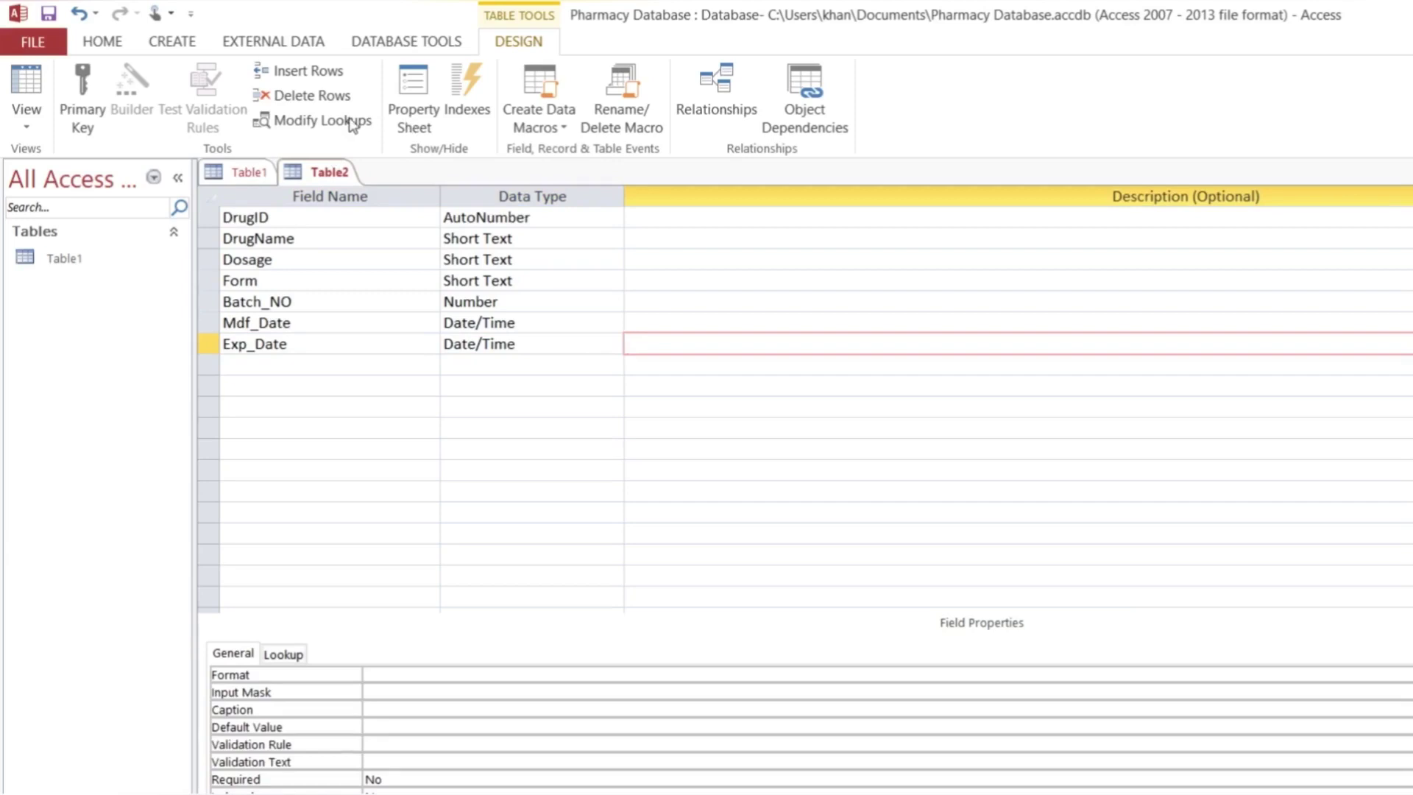
# - Review the table's field names and data types one by one from DrugID down to Exp_Date
pyautogui.click(269, 216)
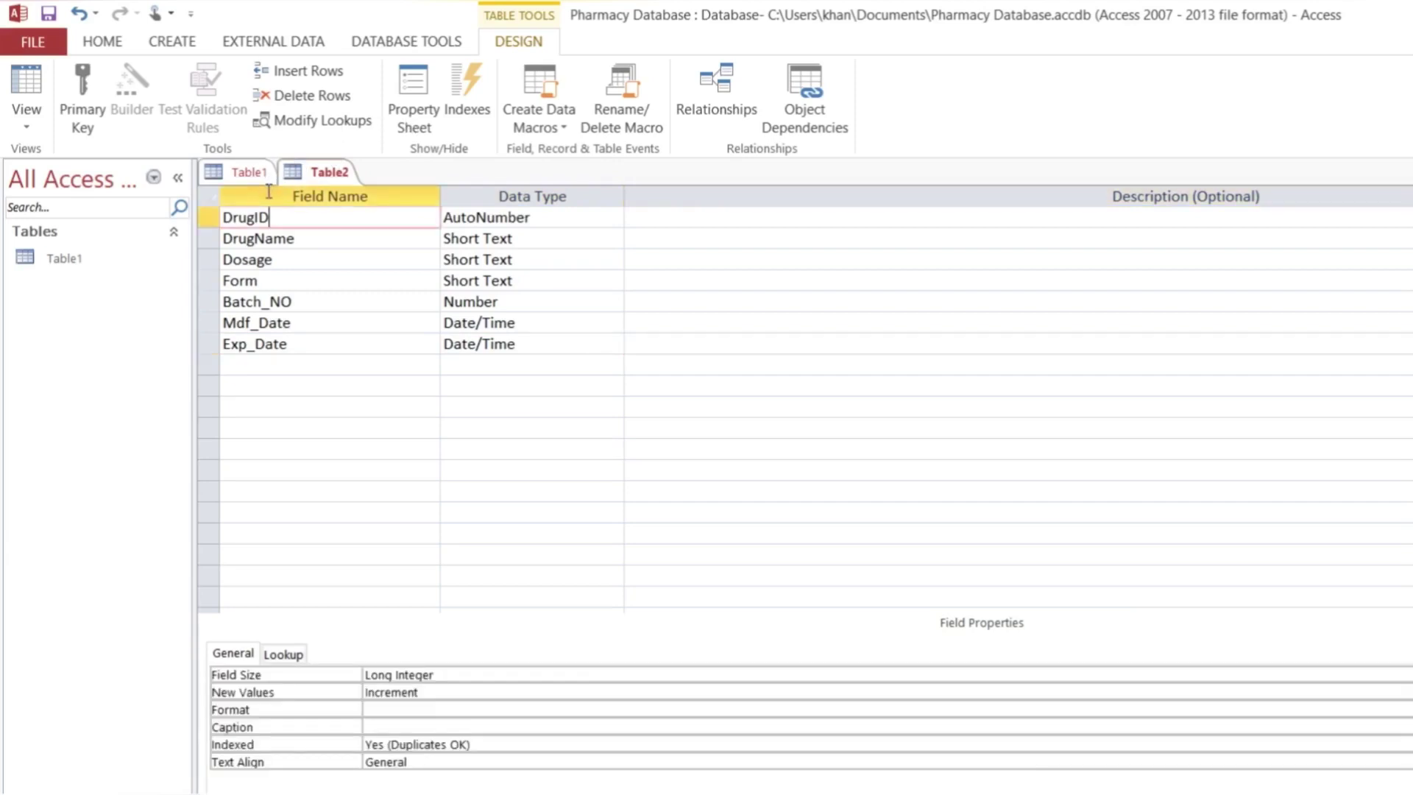
pyautogui.press('Down')
pyautogui.press('Down')
pyautogui.press('Down')
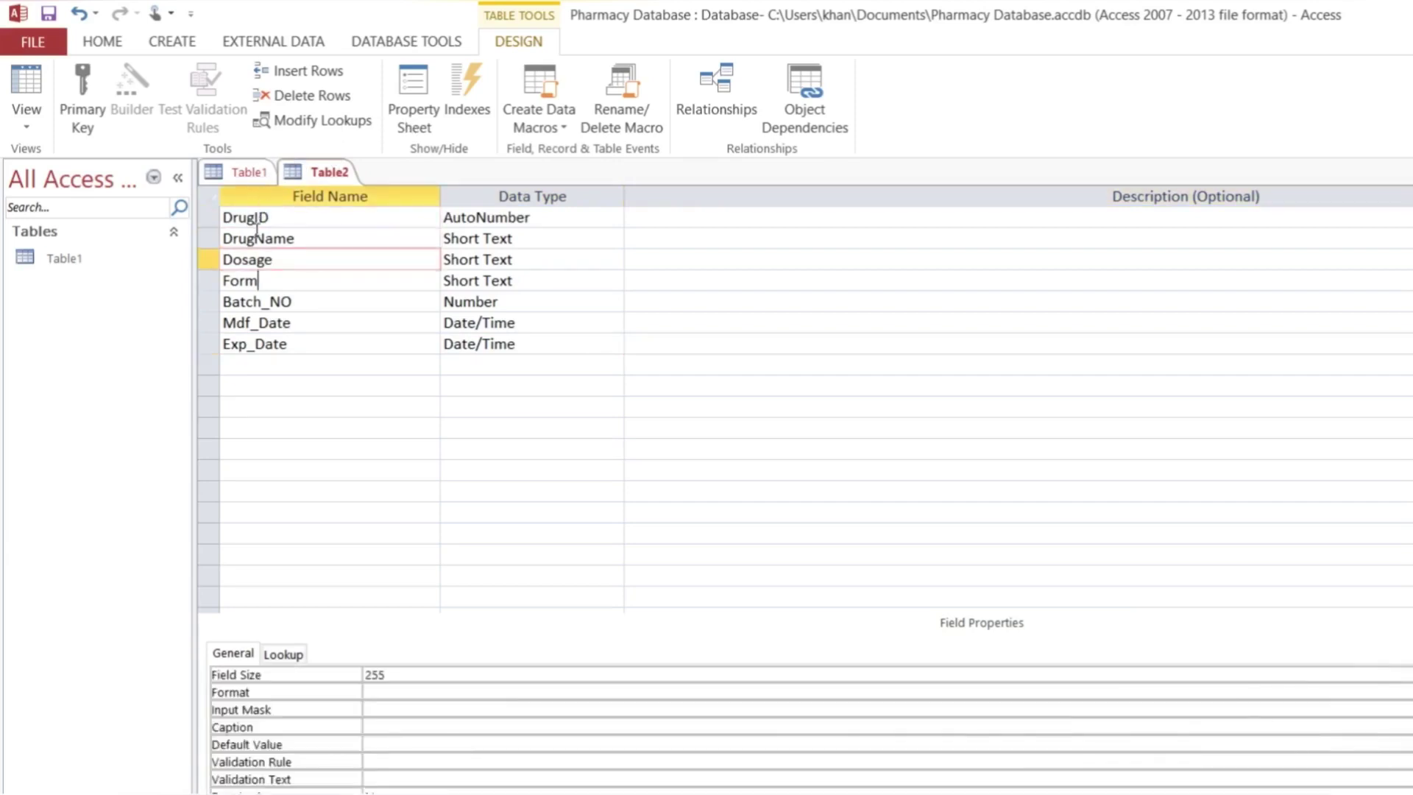
pyautogui.press('Down')
pyautogui.press('Down')
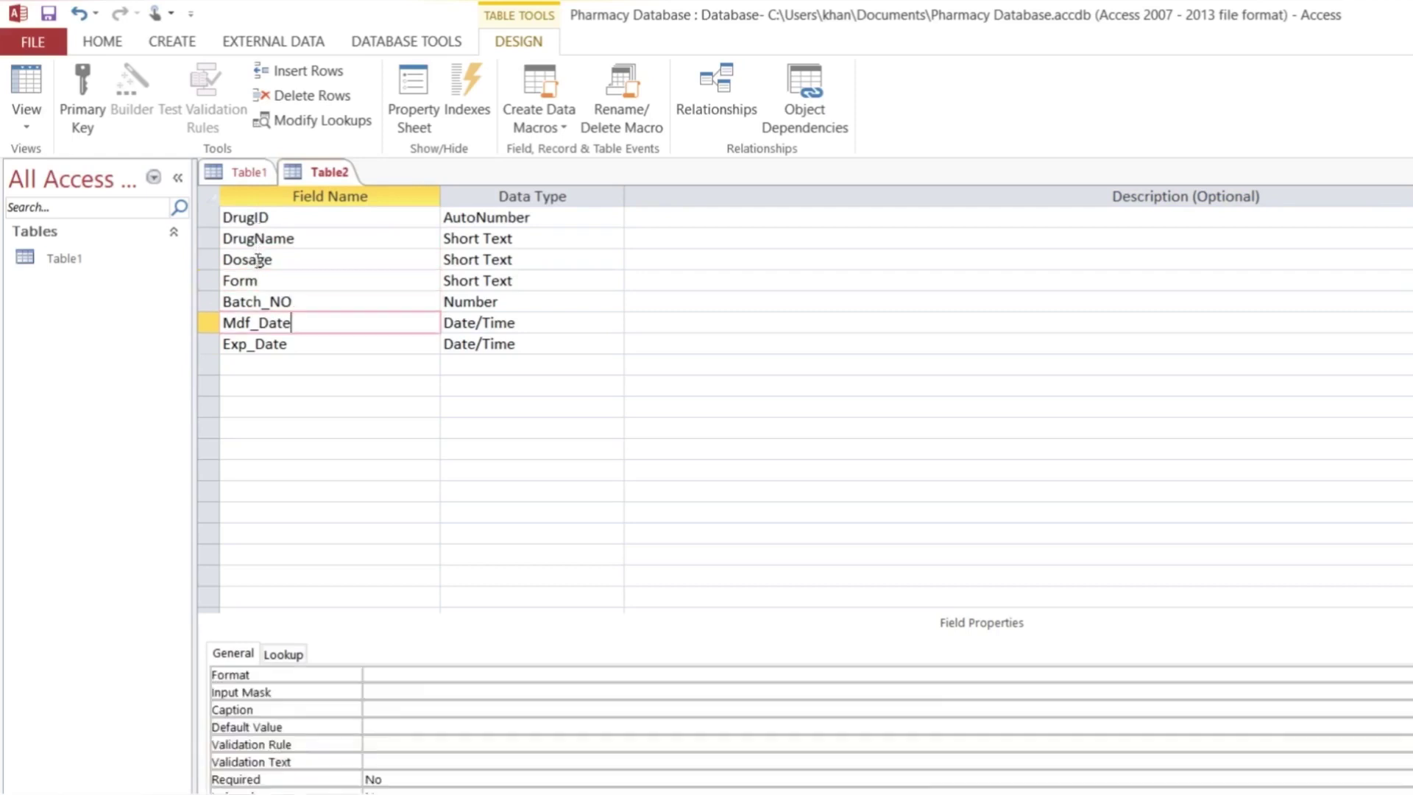
pyautogui.press('Down')
pyautogui.press('Down')
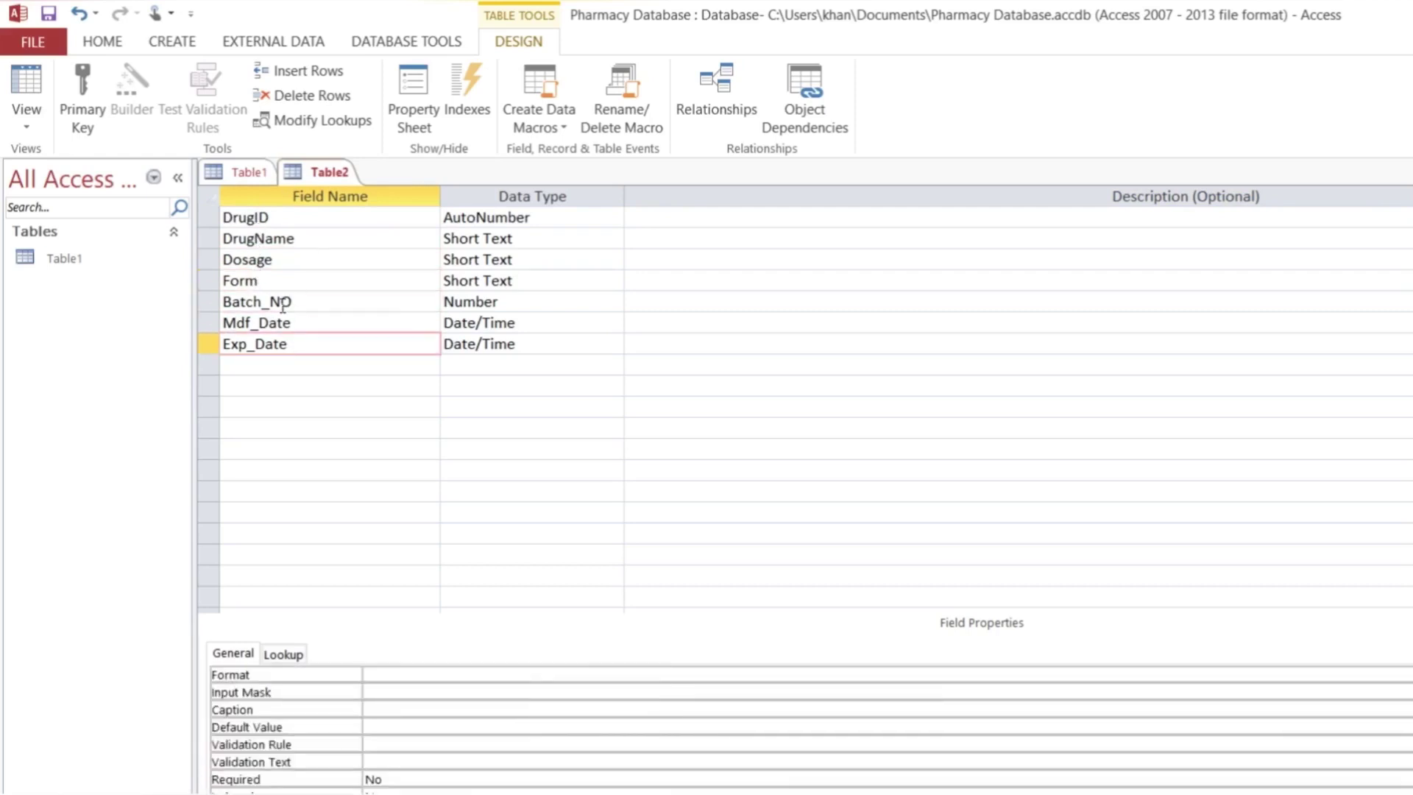
# - Make DrugID the primary key, and save and close the table as MEDICINE_TABLE
pyautogui.click(265, 218)
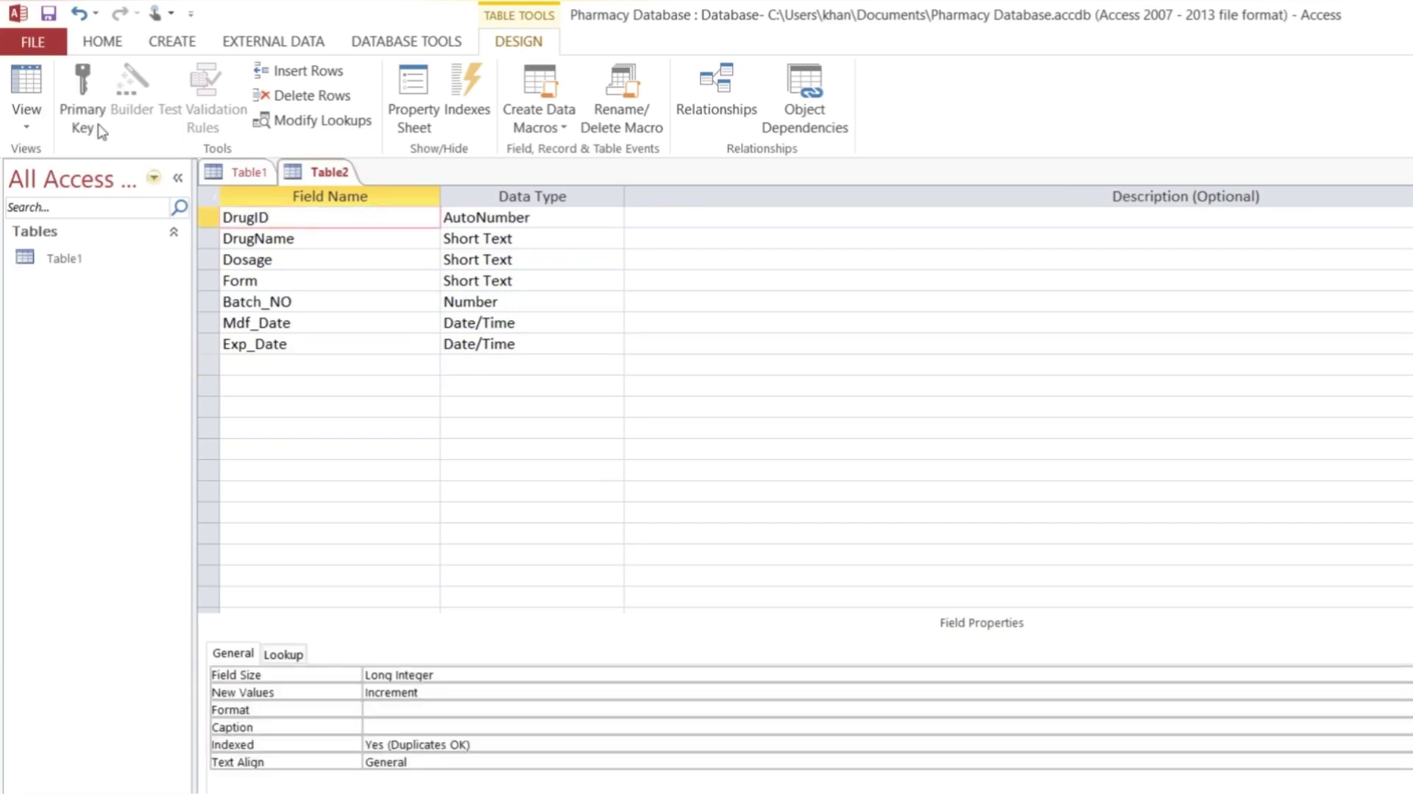
pyautogui.click(72, 101)
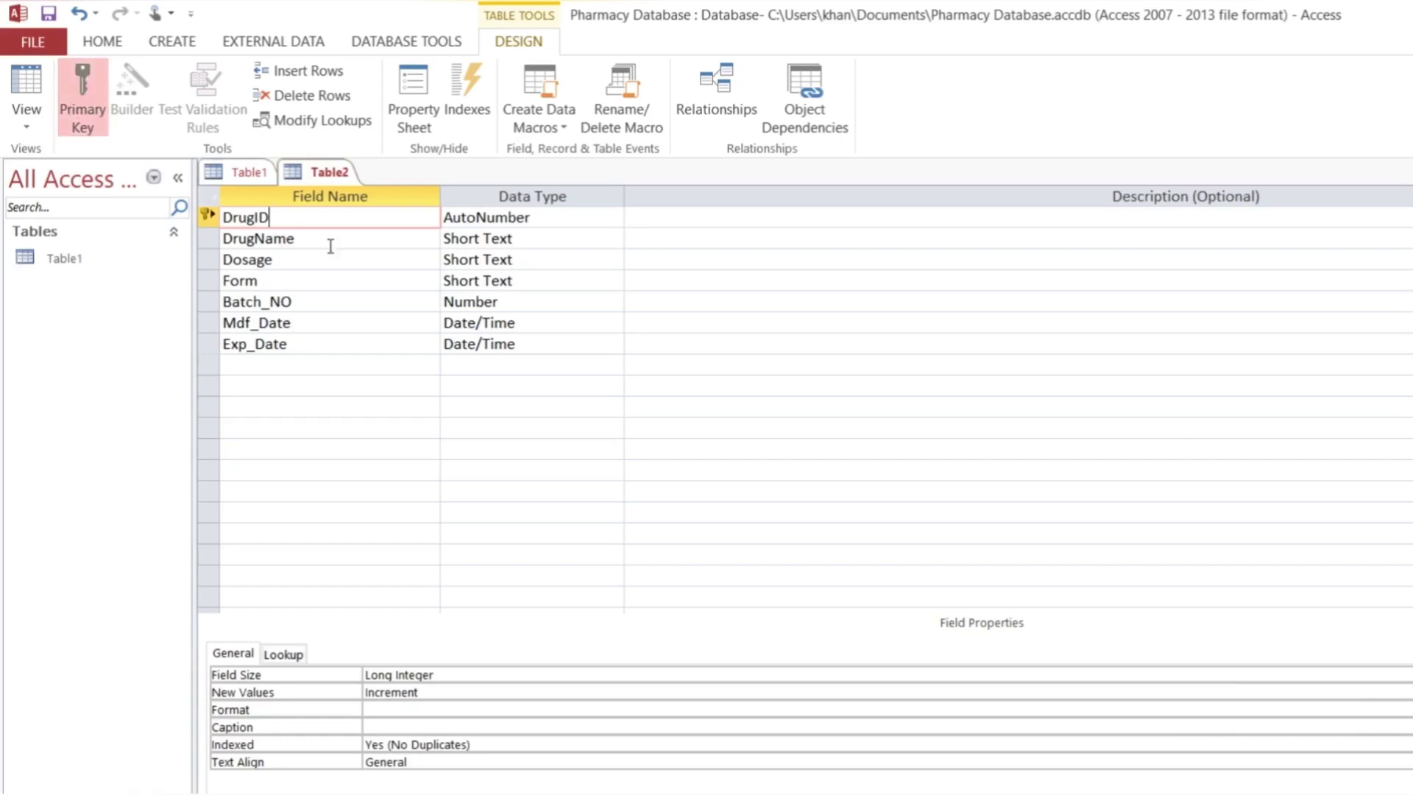
pyautogui.hotkey('ctrl', 's')
pyautogui.press('BackSpace')
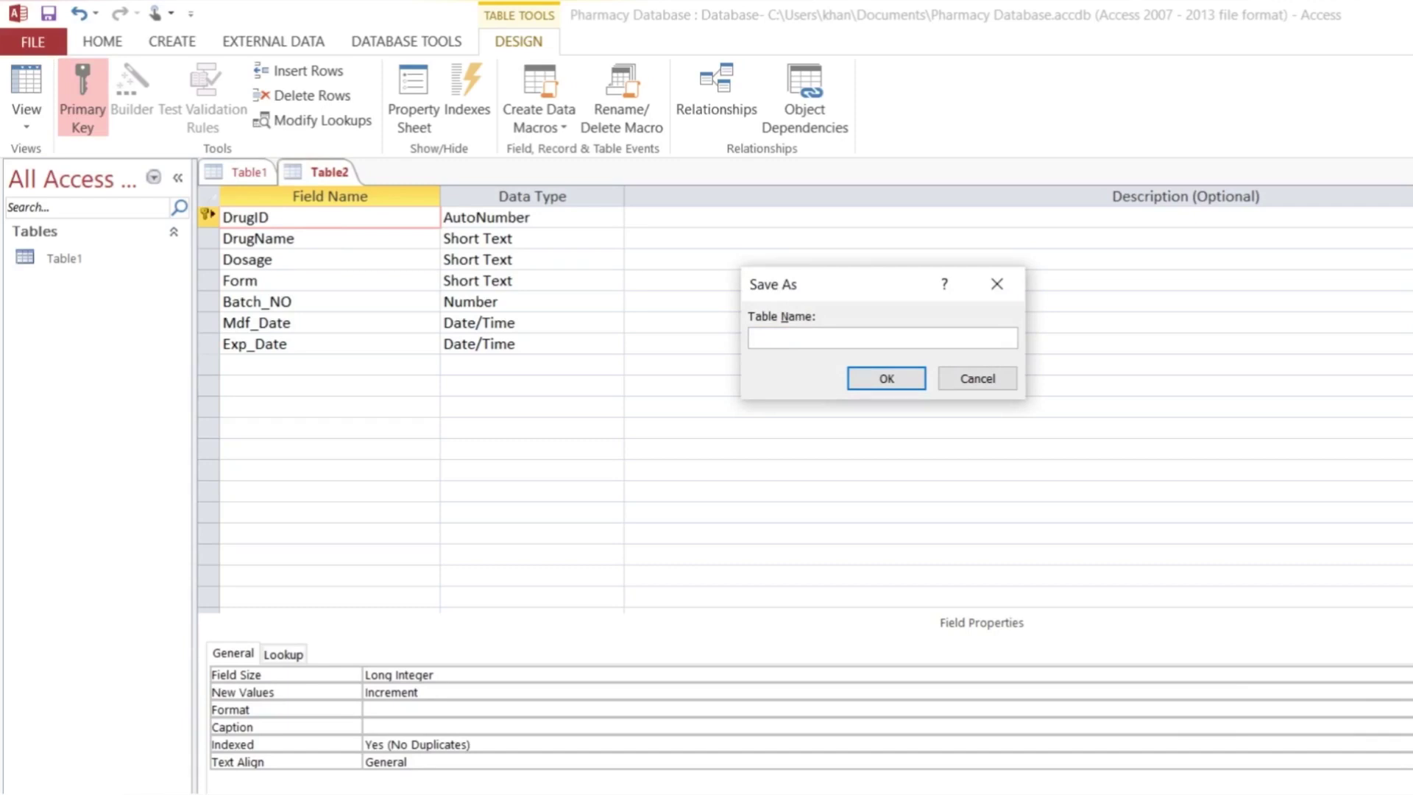
pyautogui.write('MEDICINE_TABLE')
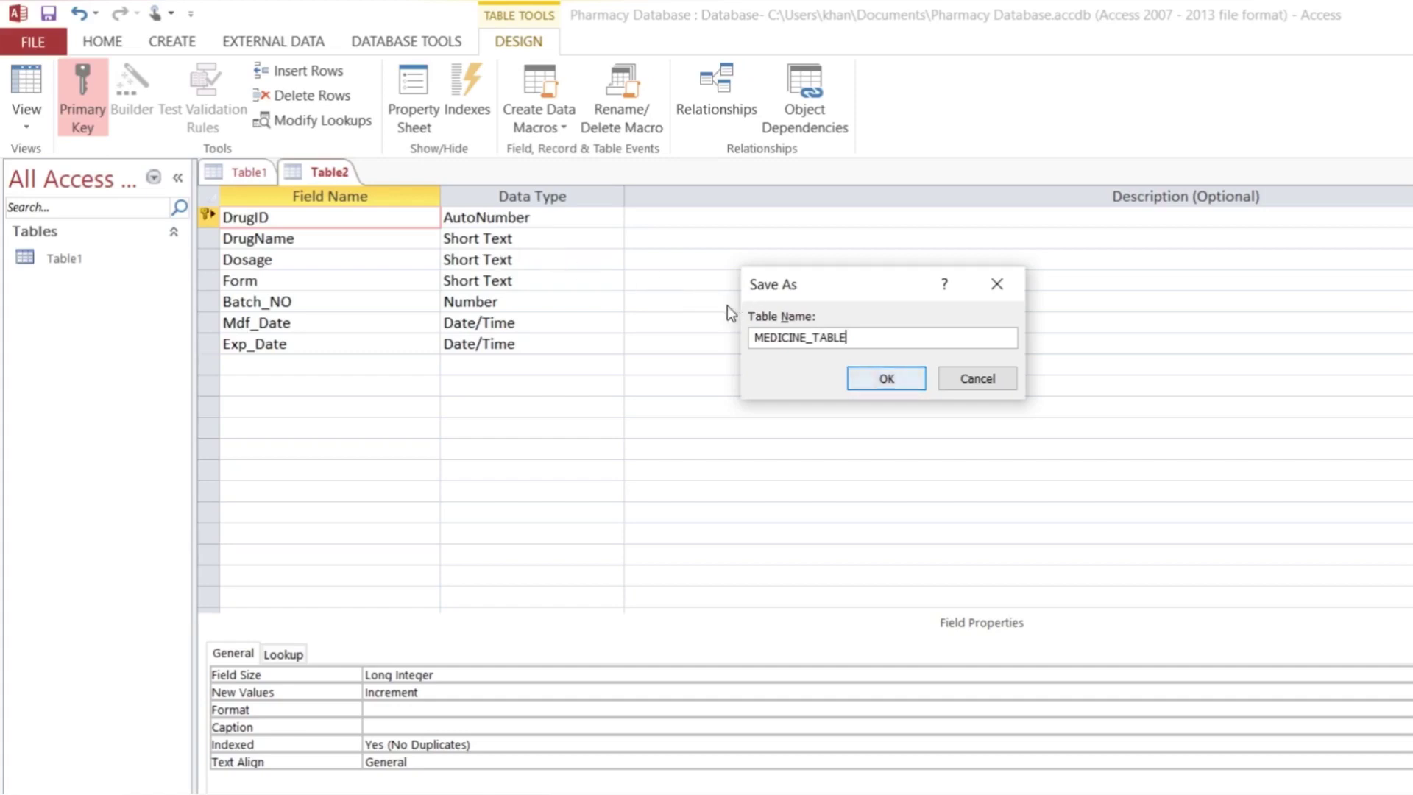
pyautogui.press('Return')
pyautogui.hotkey('ctrl', 'w')
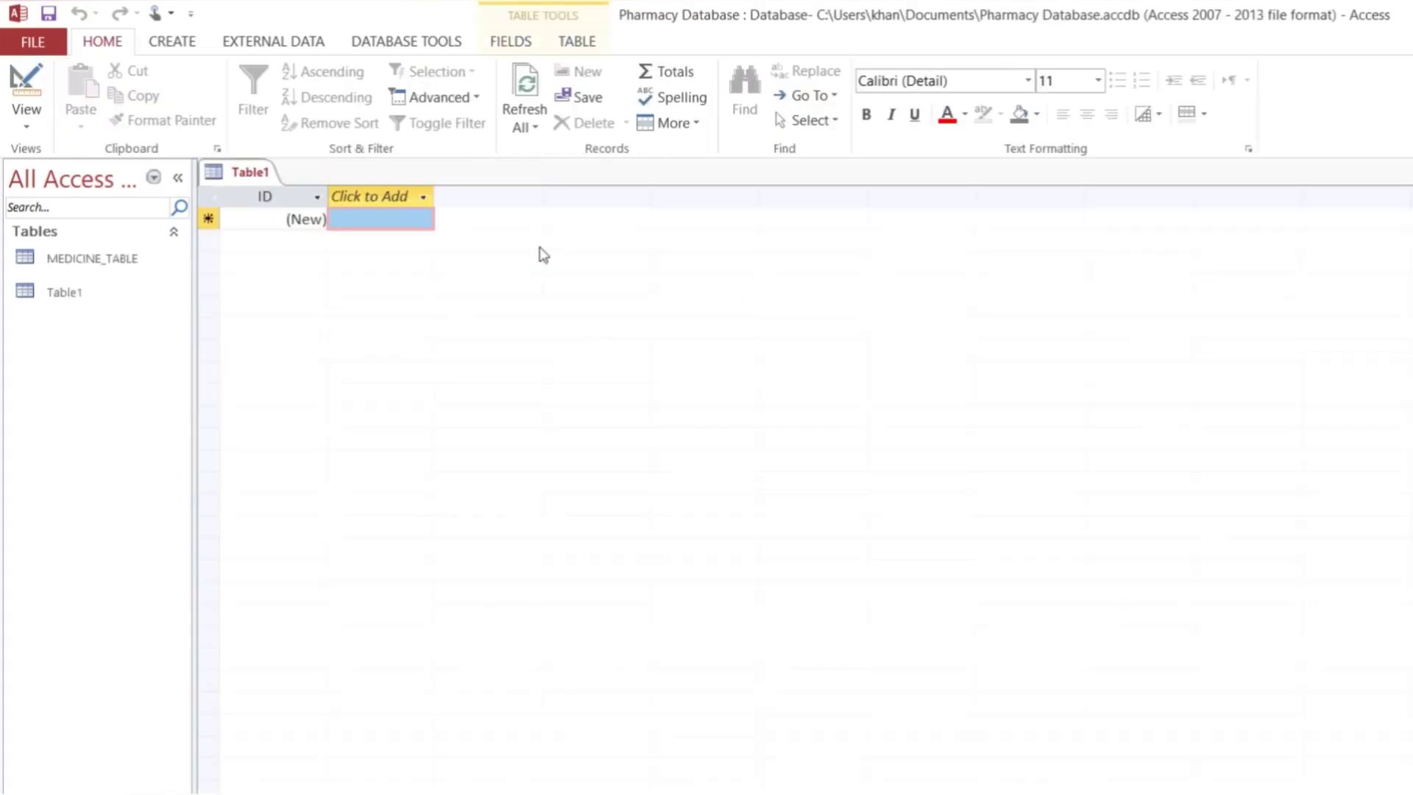
# - Create another table in Design View with a first field D_ID of the Number data type
pyautogui.click(171, 41)
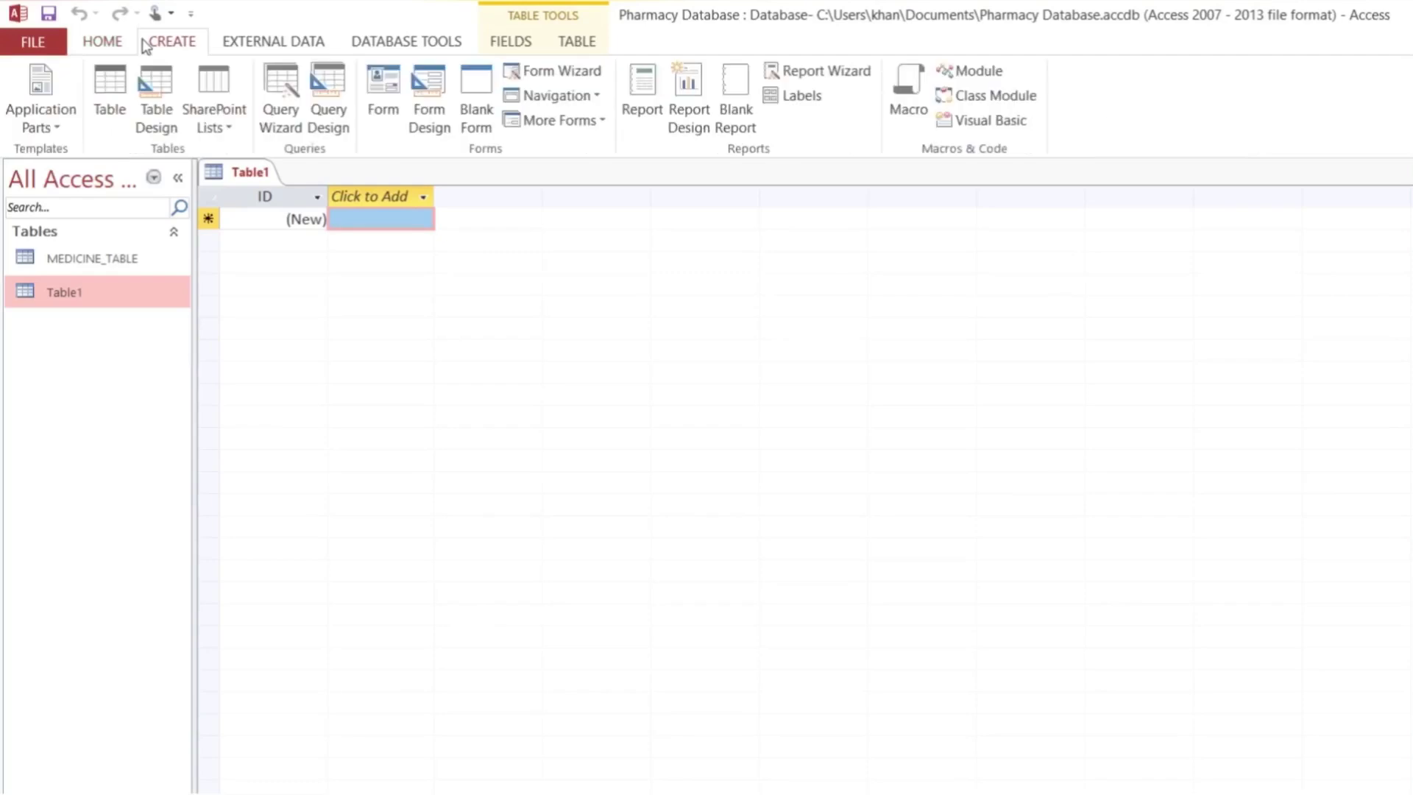
pyautogui.click(155, 96)
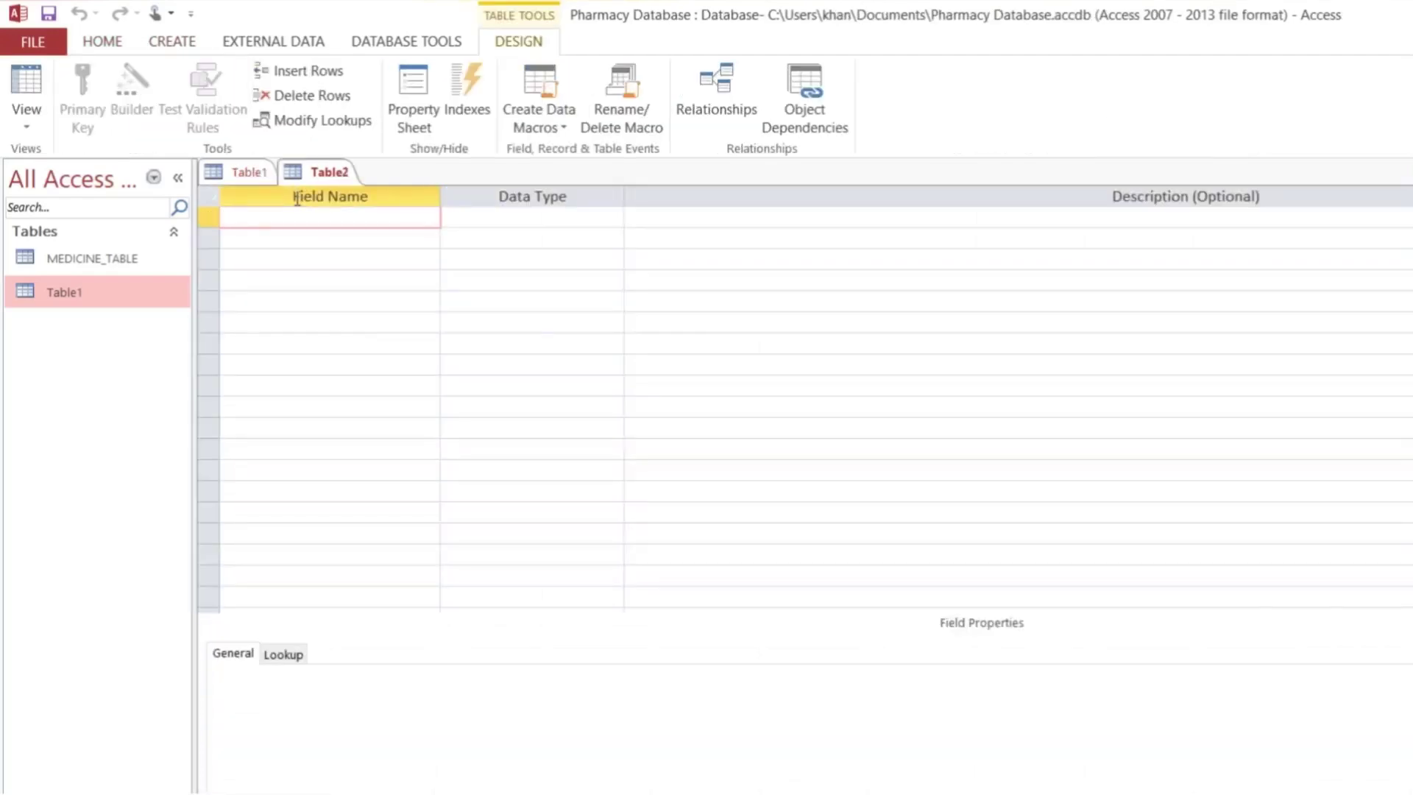
pyautogui.write('D_ID')
pyautogui.press('Tab')
pyautogui.write('n')
pyautogui.press('Tab')
pyautogui.press('Tab')
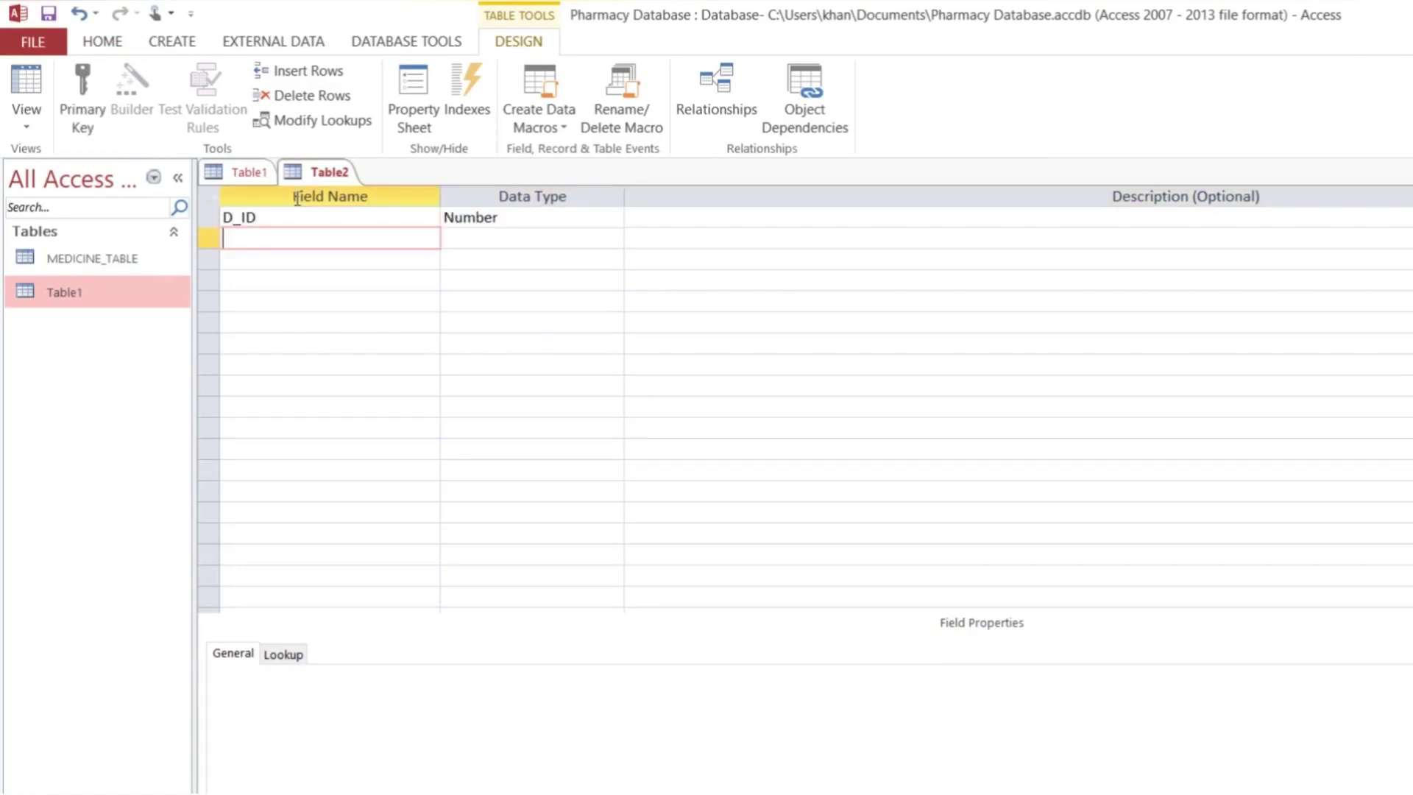
# - Add a Date field below D_ID with the Date/Time data type, accepting the reserved word as its name
pyautogui.write('d')
pyautogui.press('BackSpace')
pyautogui.write('Date')
pyautogui.press('Tab')
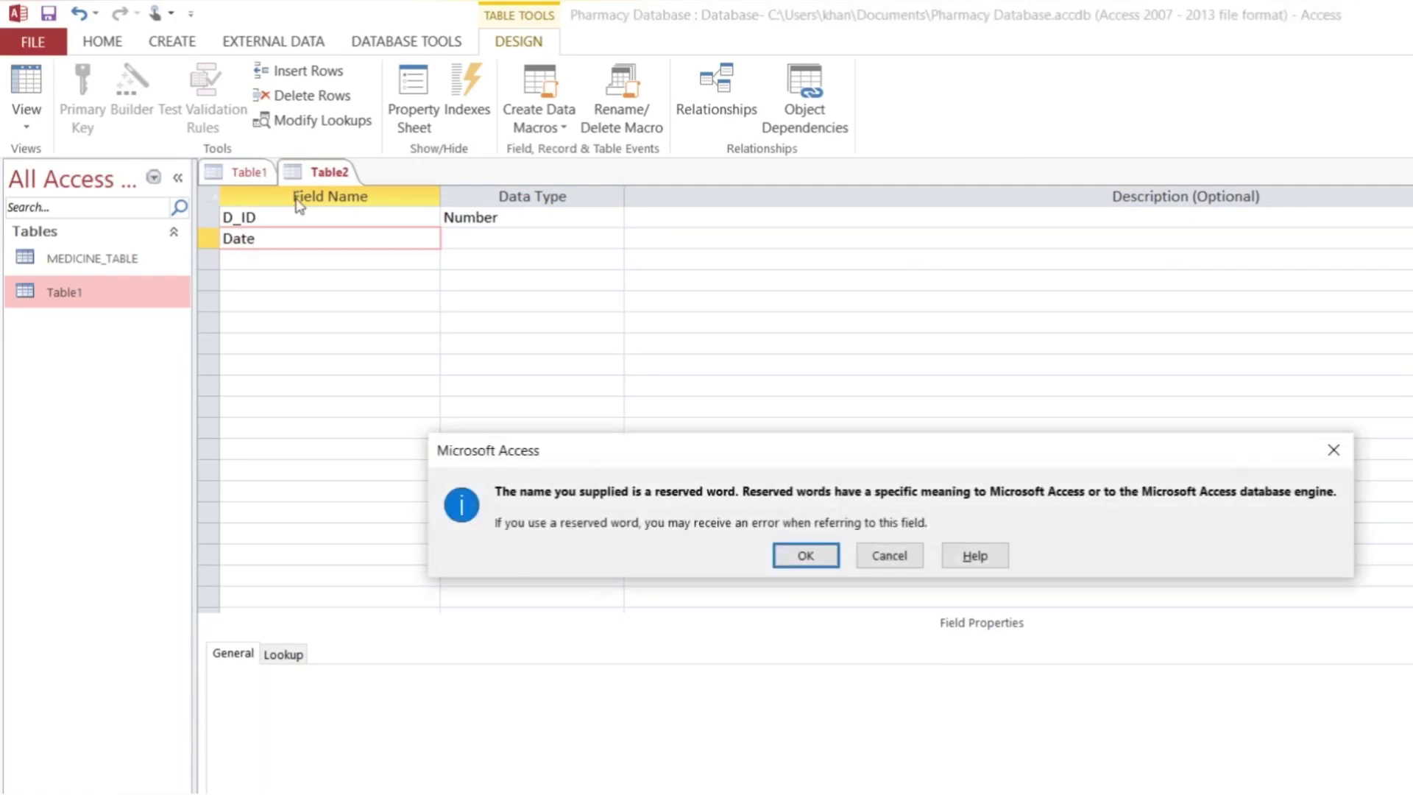
pyautogui.press('Return')
pyautogui.write('date/Time')
pyautogui.press('Tab')
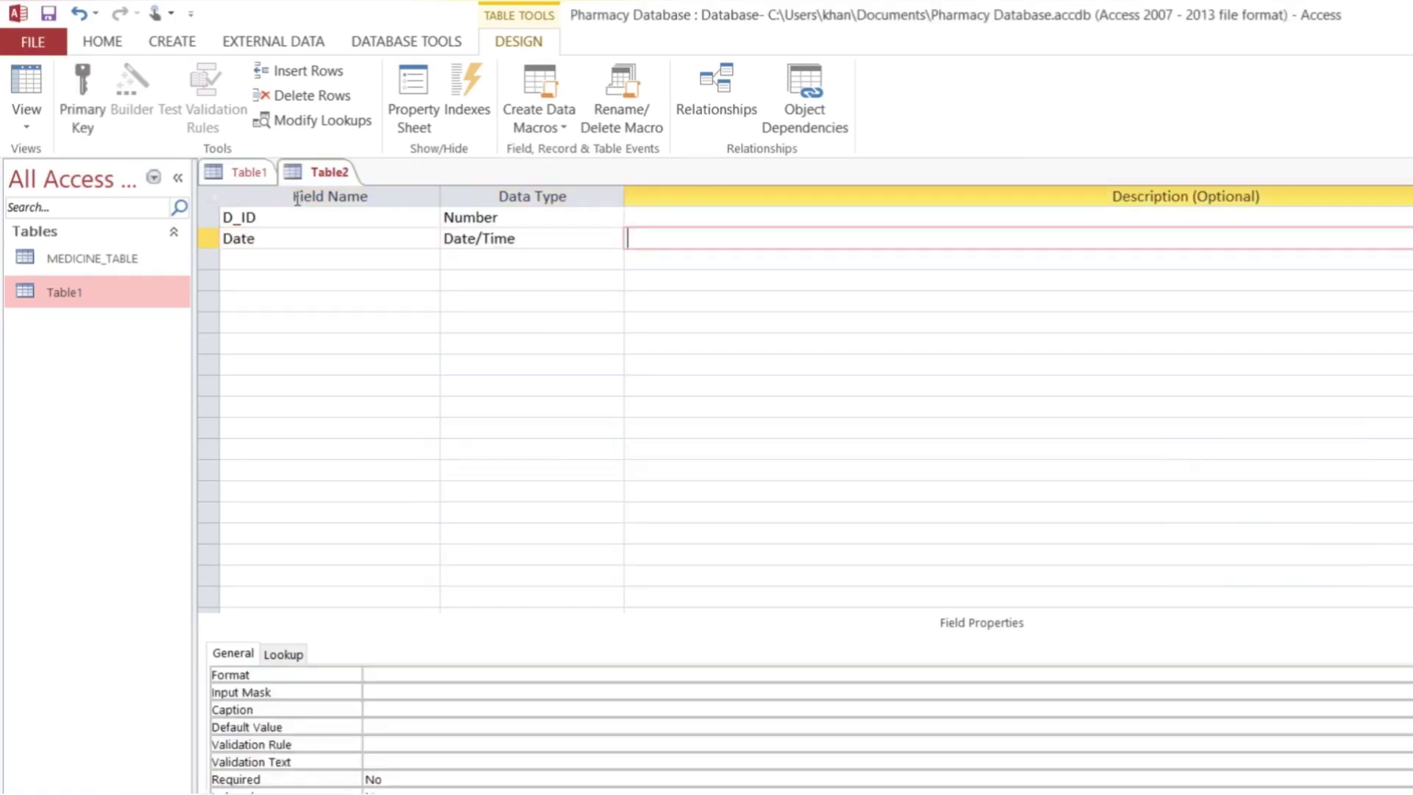
pyautogui.press('Tab')
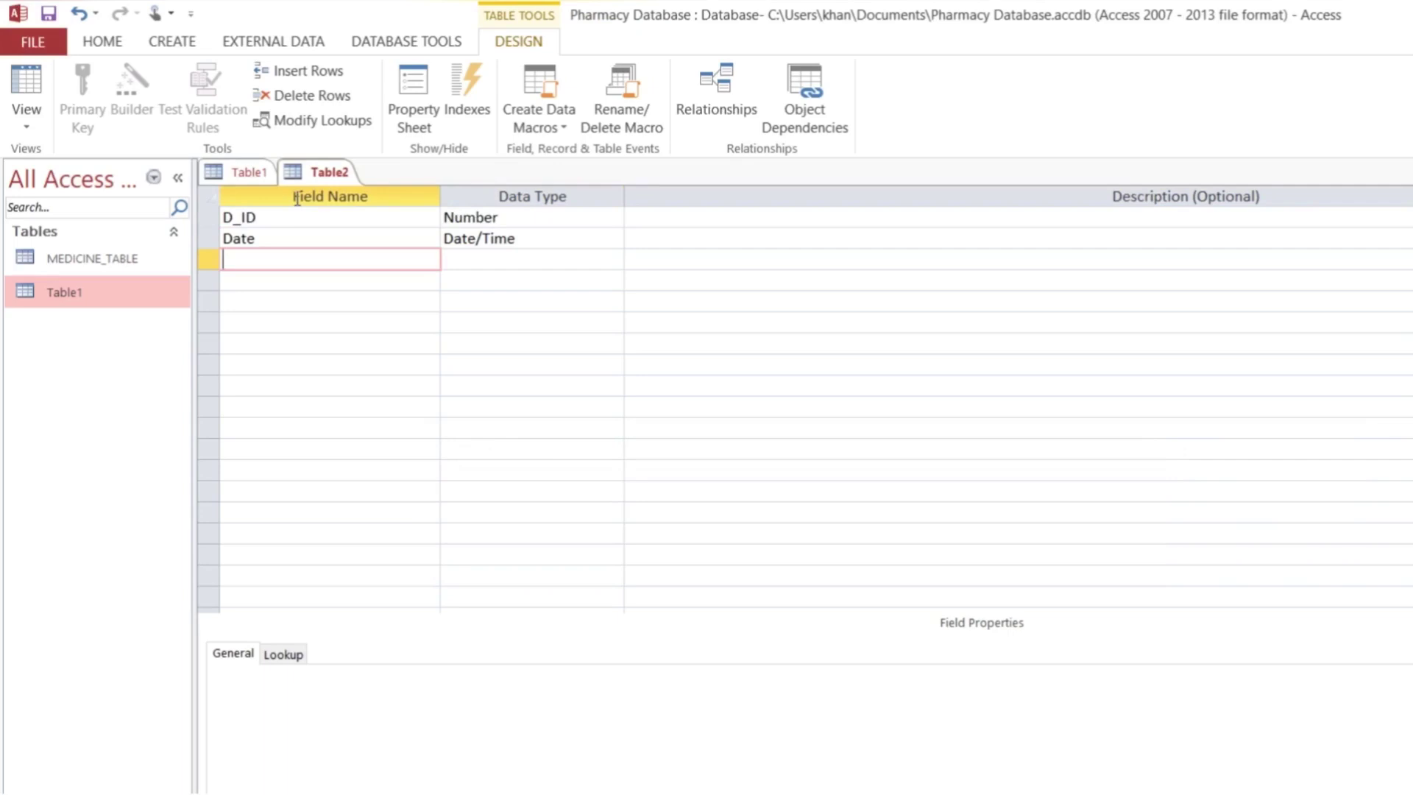
# - Add a Qnty field below Date with the Number data type and the description Quantity
pyautogui.write('Qnty')
pyautogui.press('Tab')
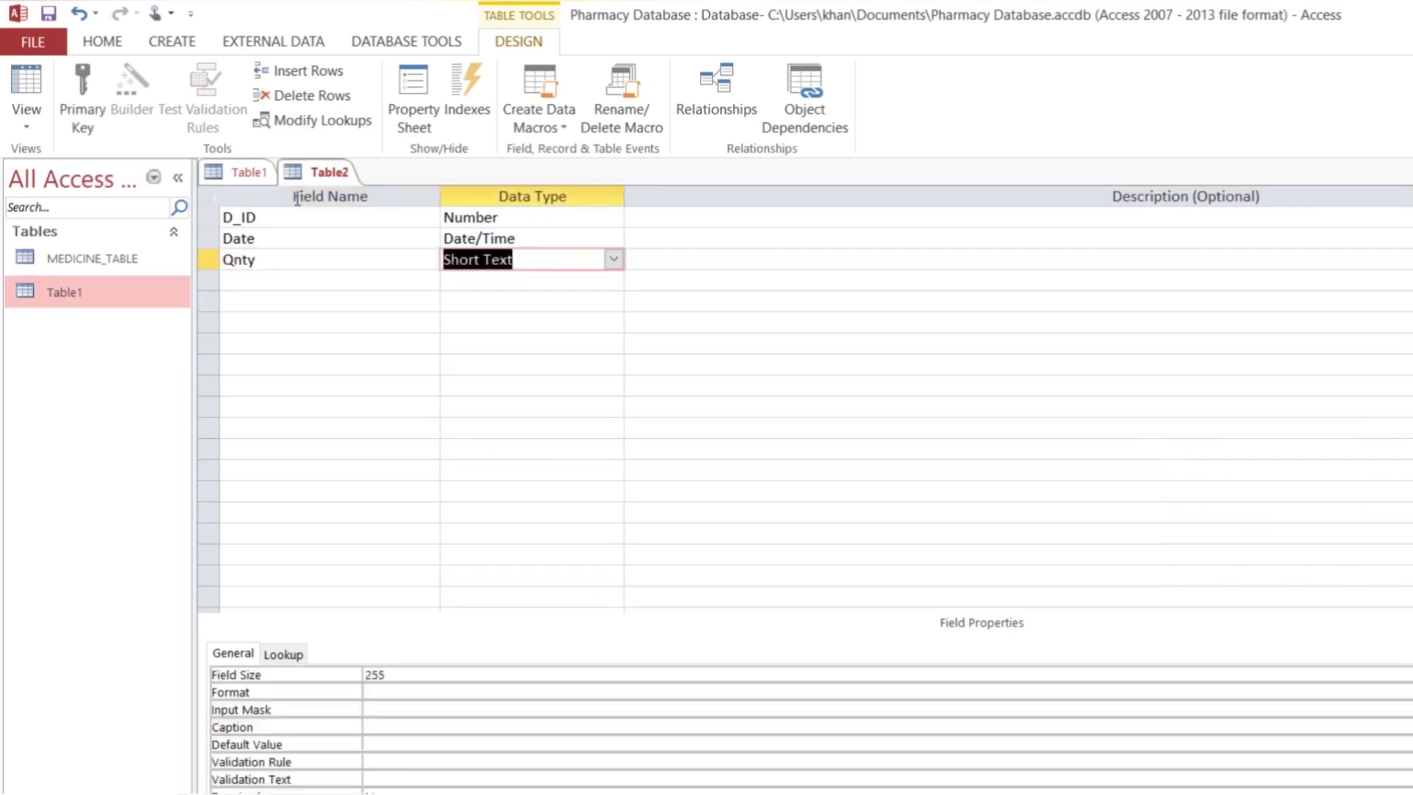
pyautogui.write('number')
pyautogui.press('Tab')
pyautogui.write('Q')
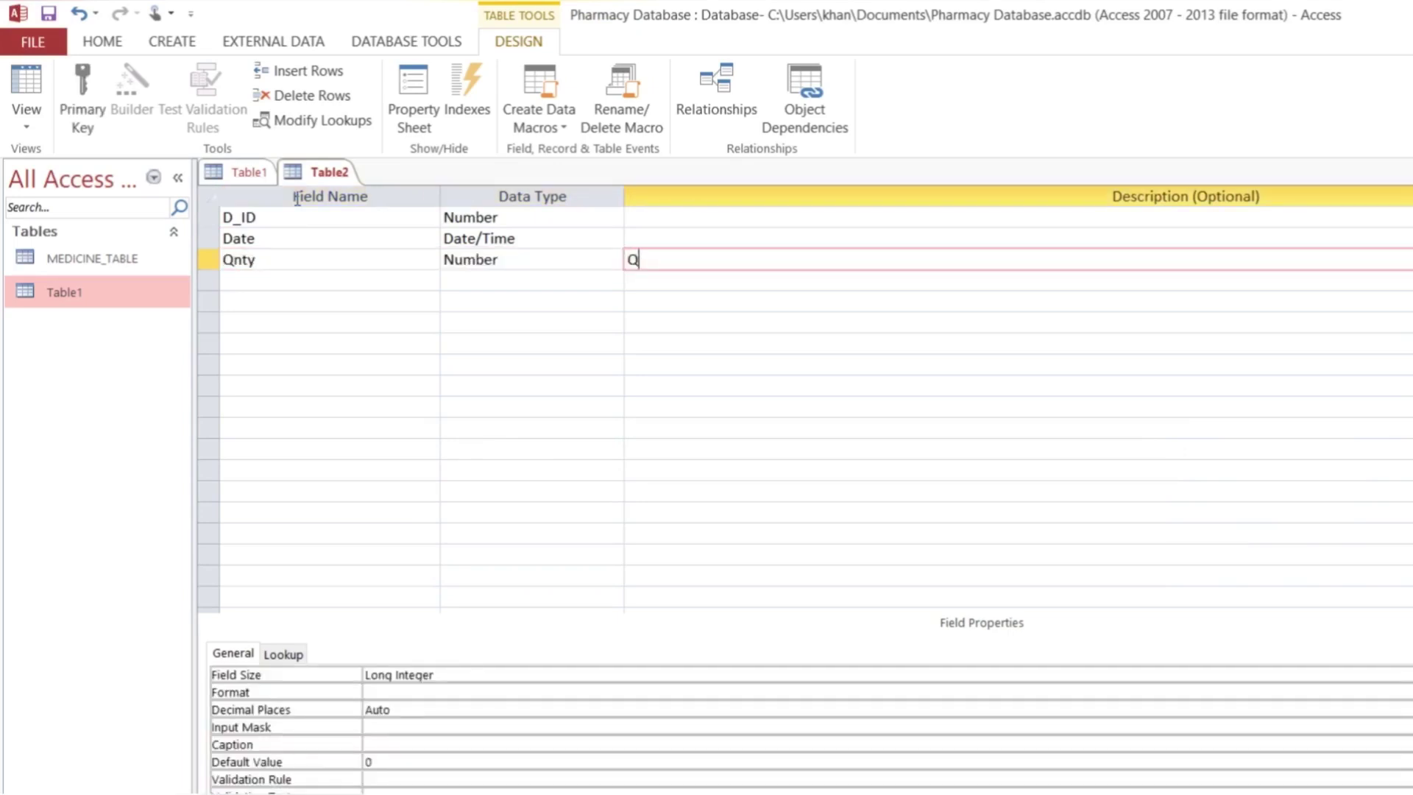
pyautogui.write('uantity')
pyautogui.press('Tab')
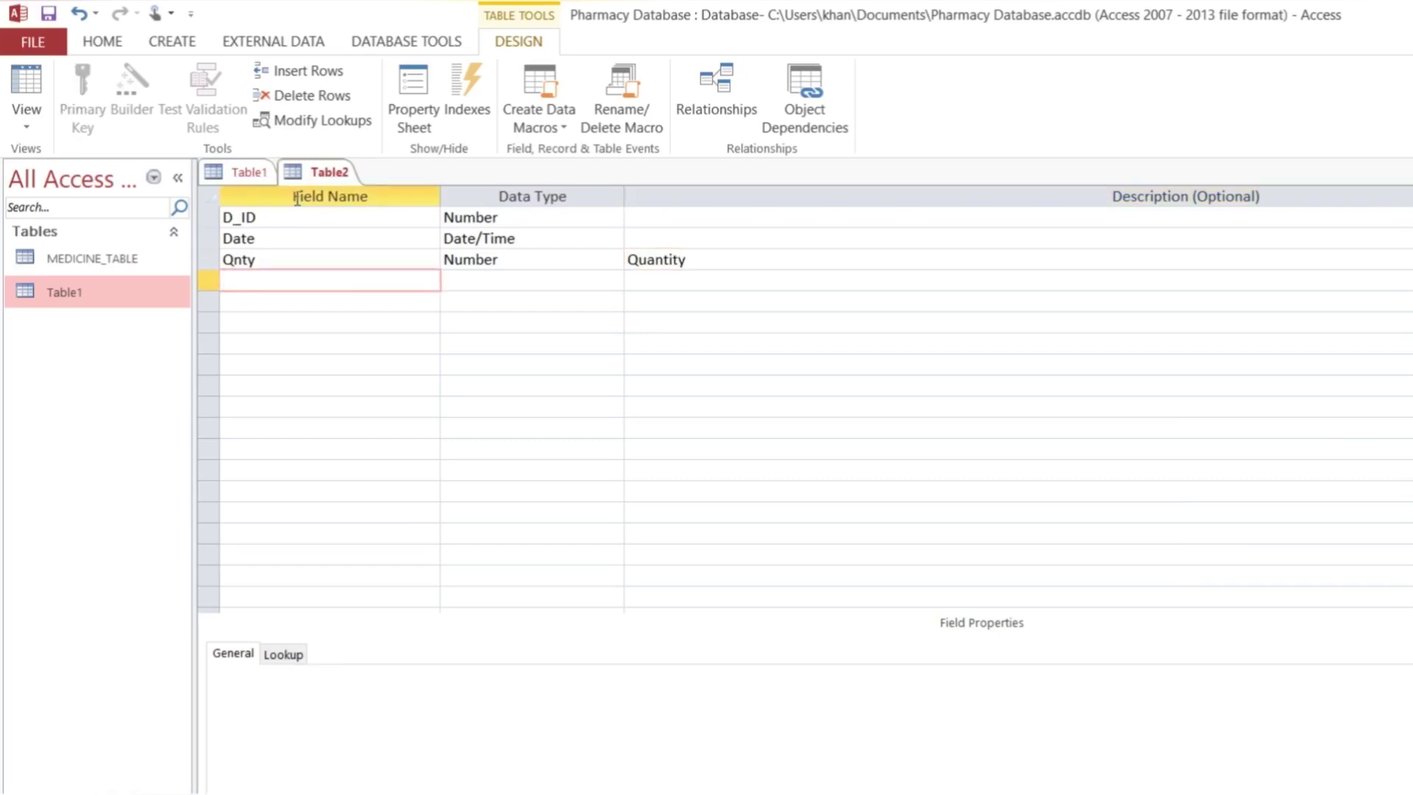
# - Add an Amt_added field below Qnty with the Number data type and the description Amount Added
pyautogui.write('Amt_added')
pyautogui.press('Tab')
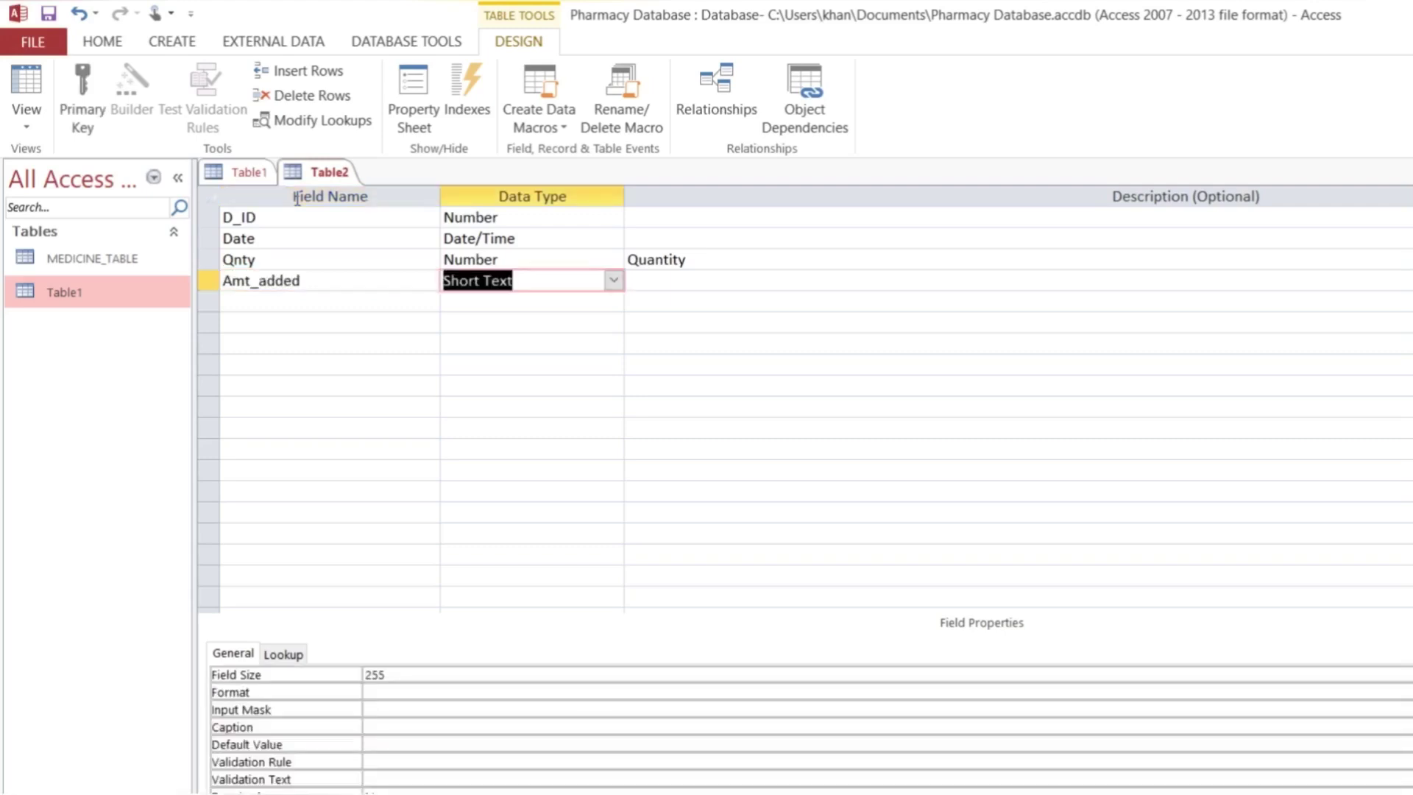
pyautogui.write('n')
pyautogui.press('Tab')
pyautogui.write('Amount ')
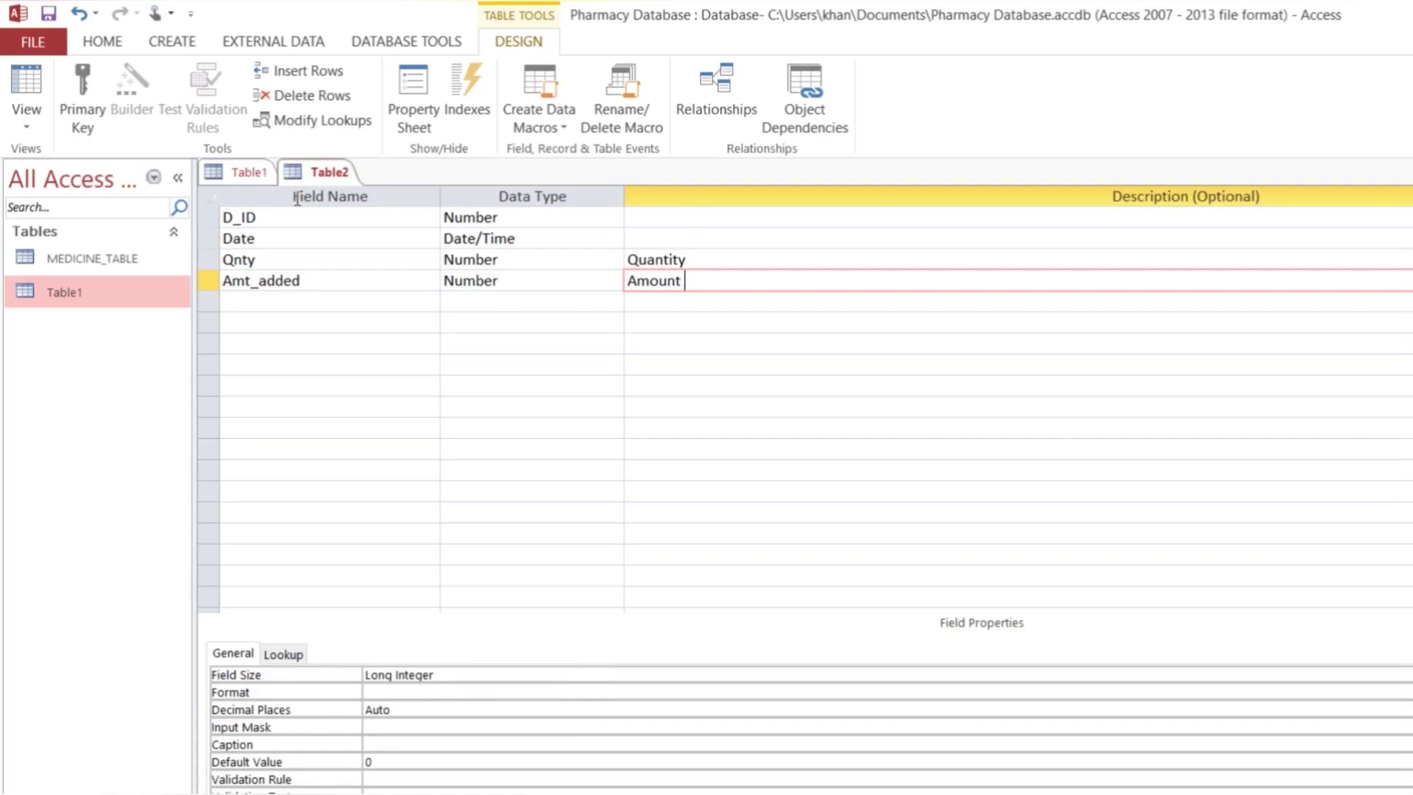
pyautogui.write('Added')
pyautogui.press('Tab')
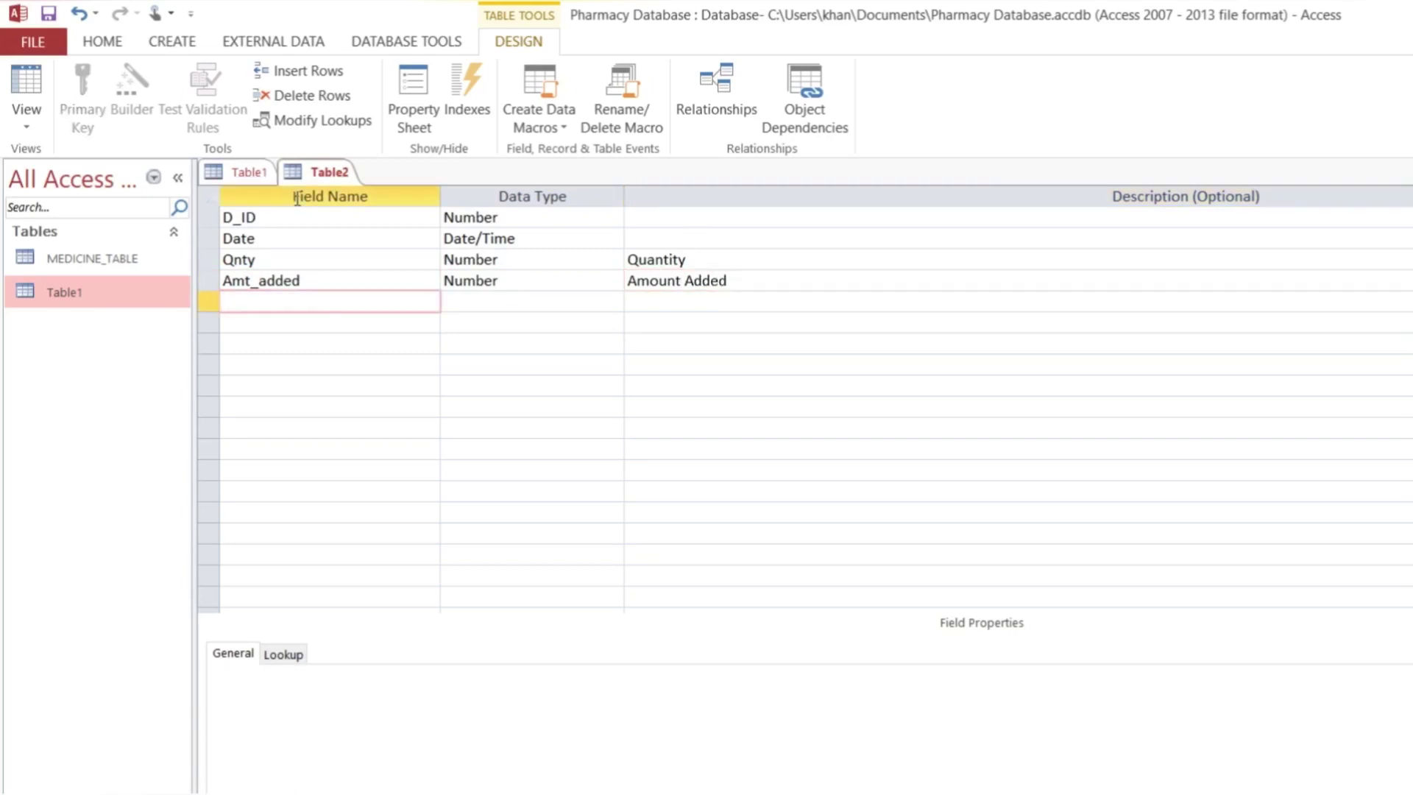
# - Add a Paymode field below Amt_added with the Number data type and the description "cash /cheque"
pyautogui.write('Paymode')
pyautogui.press('Tab')
pyautogui.write('n')
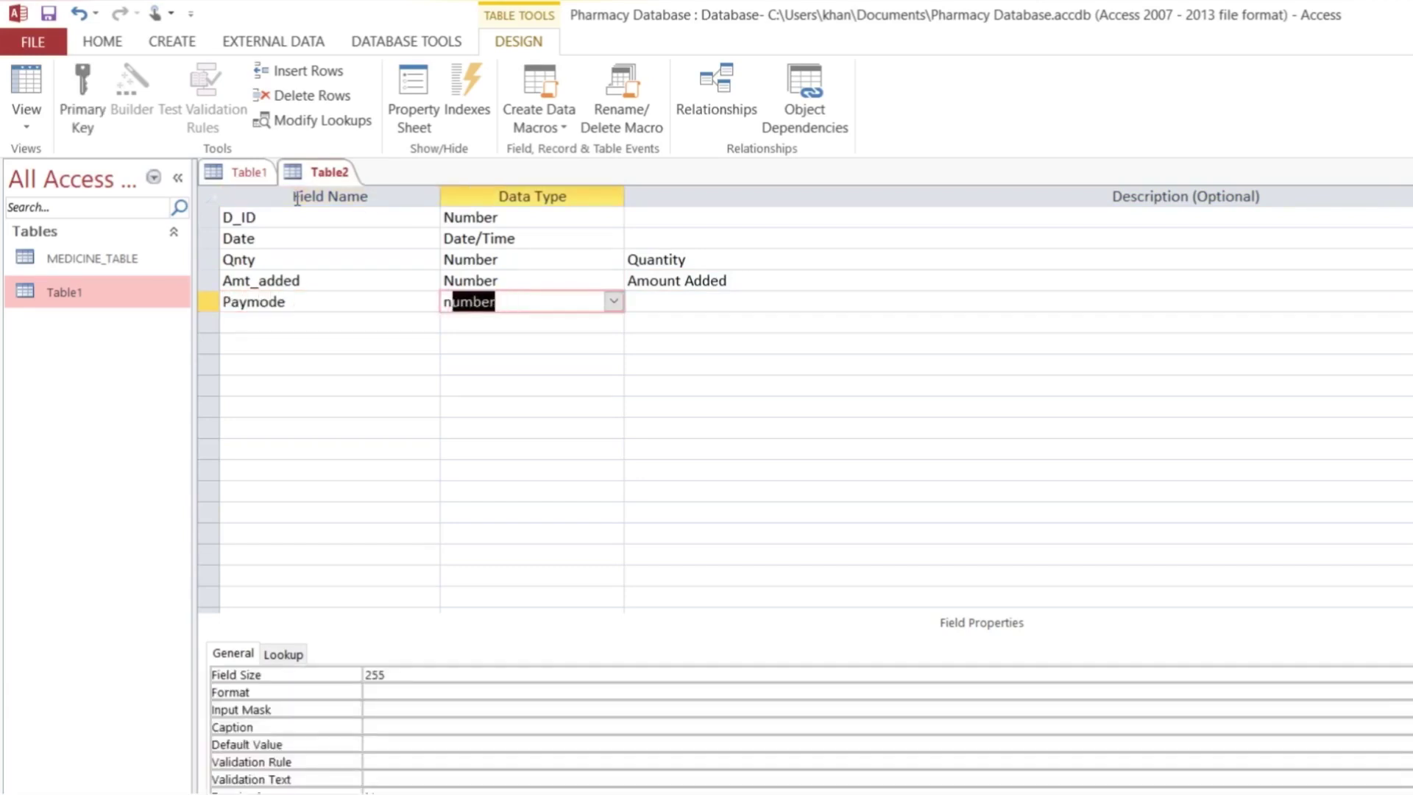
pyautogui.press('Tab')
pyautogui.write('c')
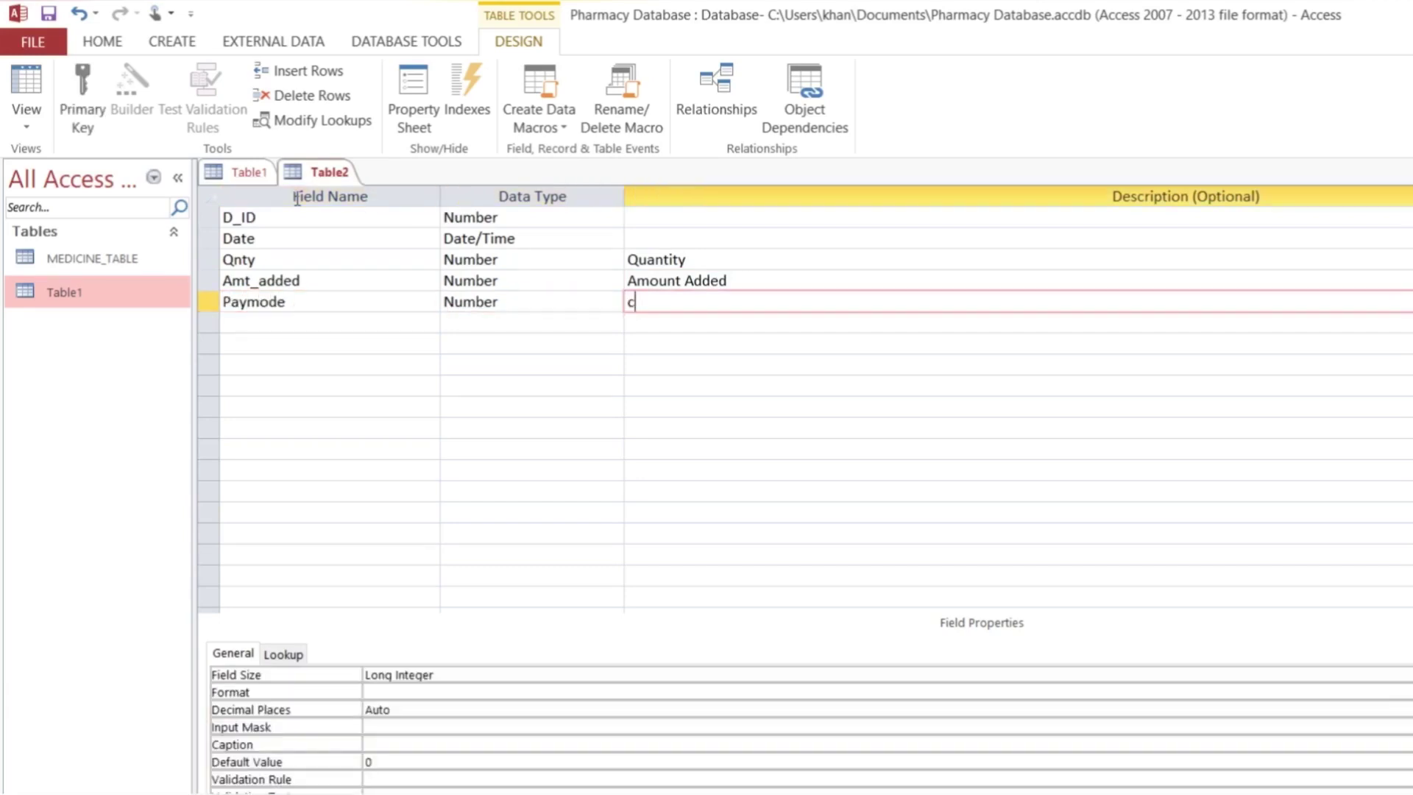
pyautogui.write('ash /cheque')
pyautogui.press('Return')
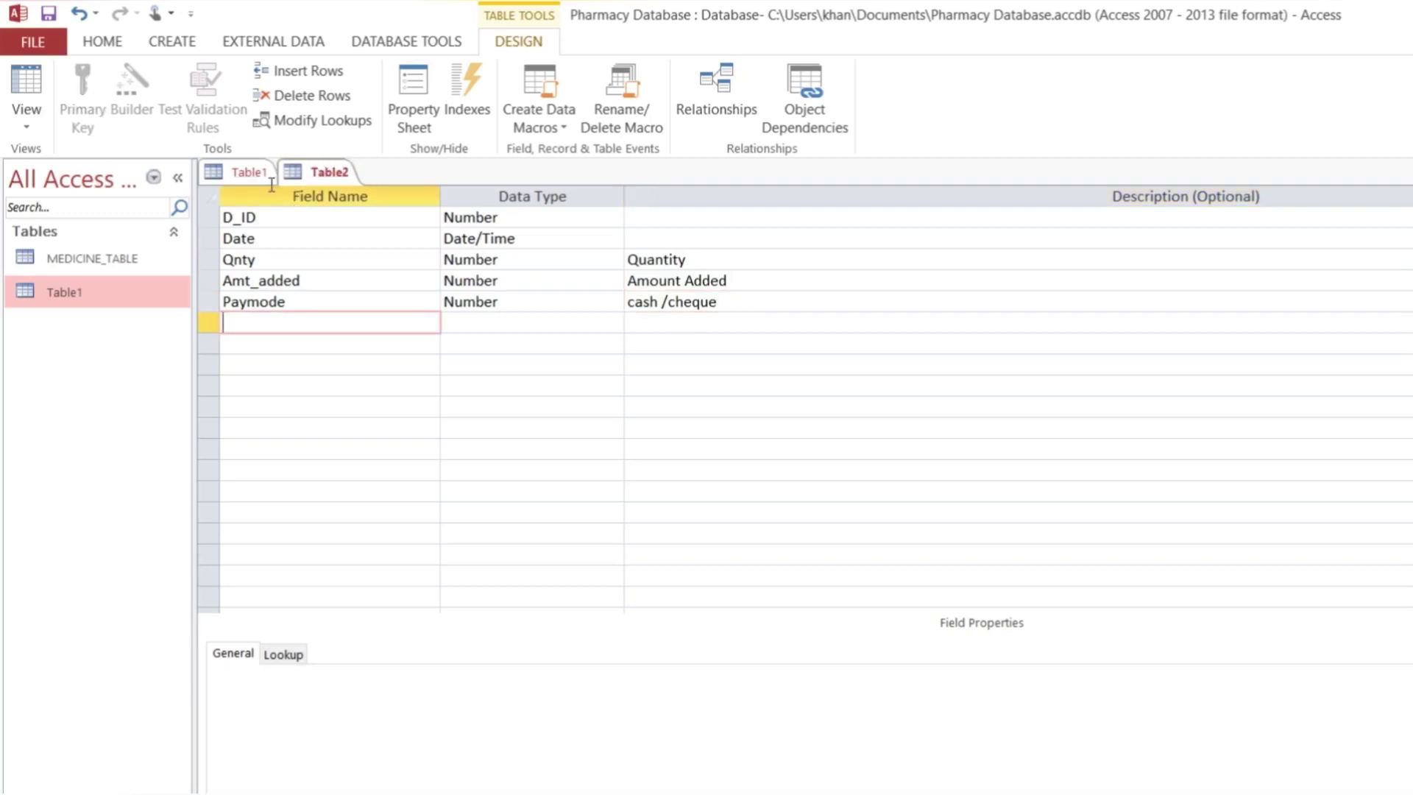
# - Review the new table's fields one by one from D_ID down to Paymode
pyautogui.press('Up')
pyautogui.press('Up')
pyautogui.press('Up')
pyautogui.press('Up')
pyautogui.press('Up')
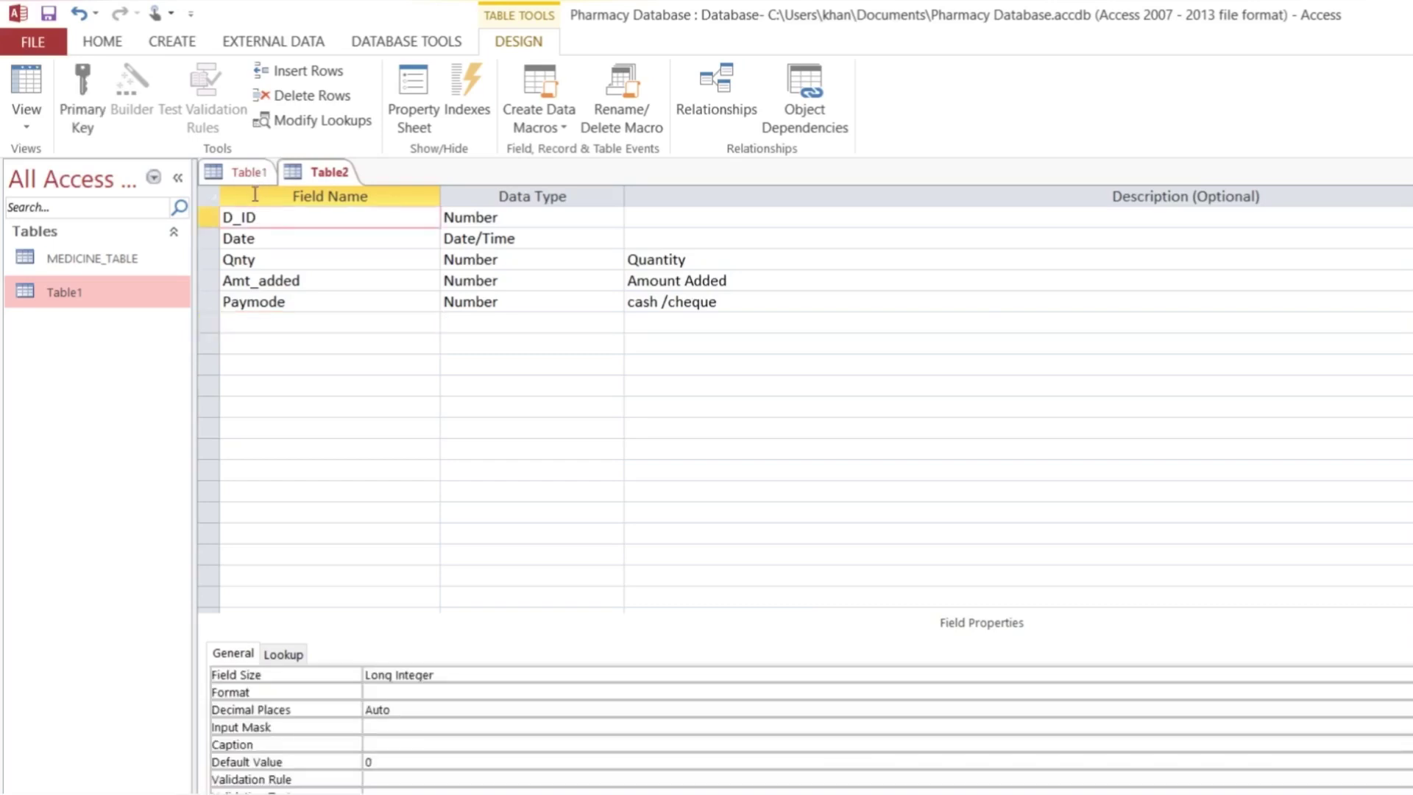
pyautogui.press('Down')
pyautogui.press('Down')
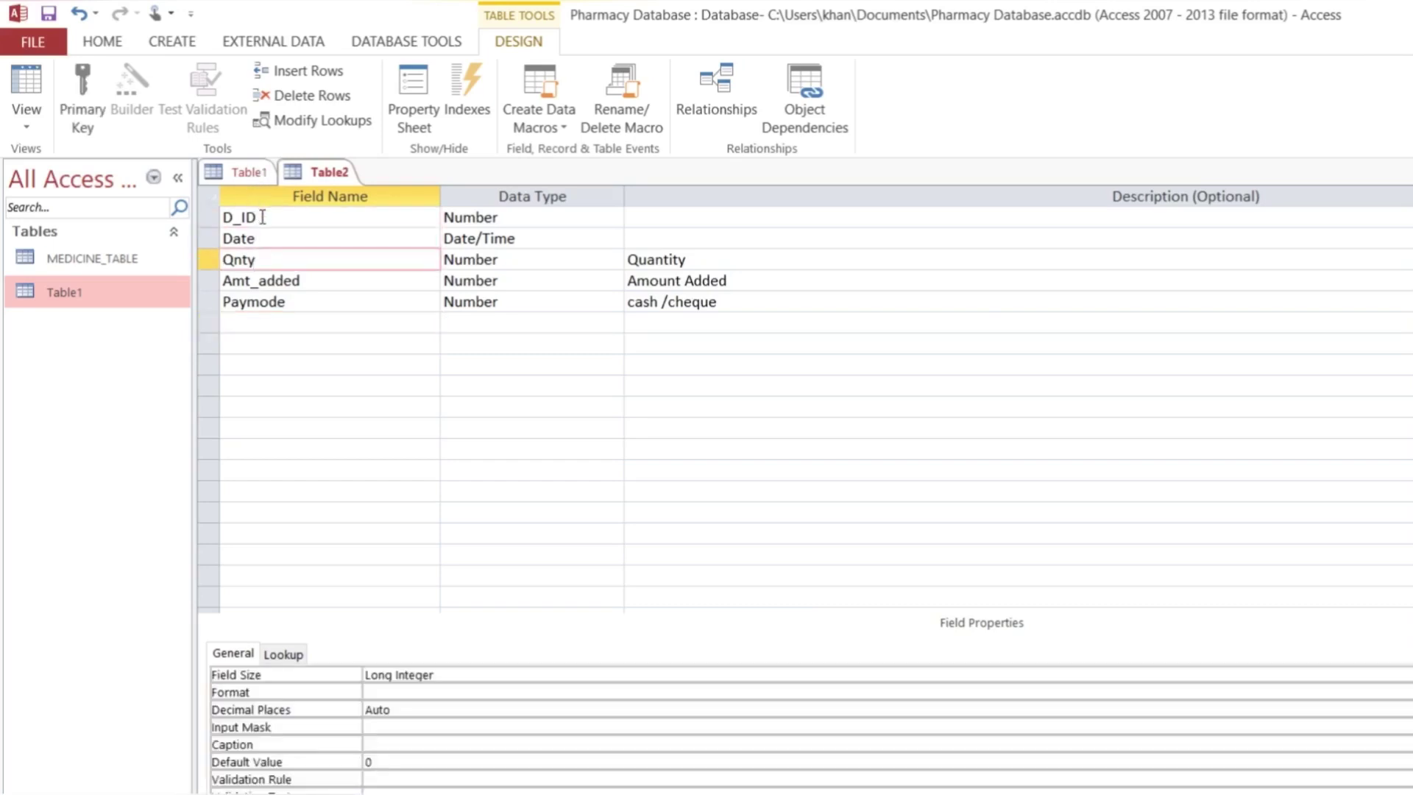
pyautogui.press('Down')
pyautogui.press('Down')
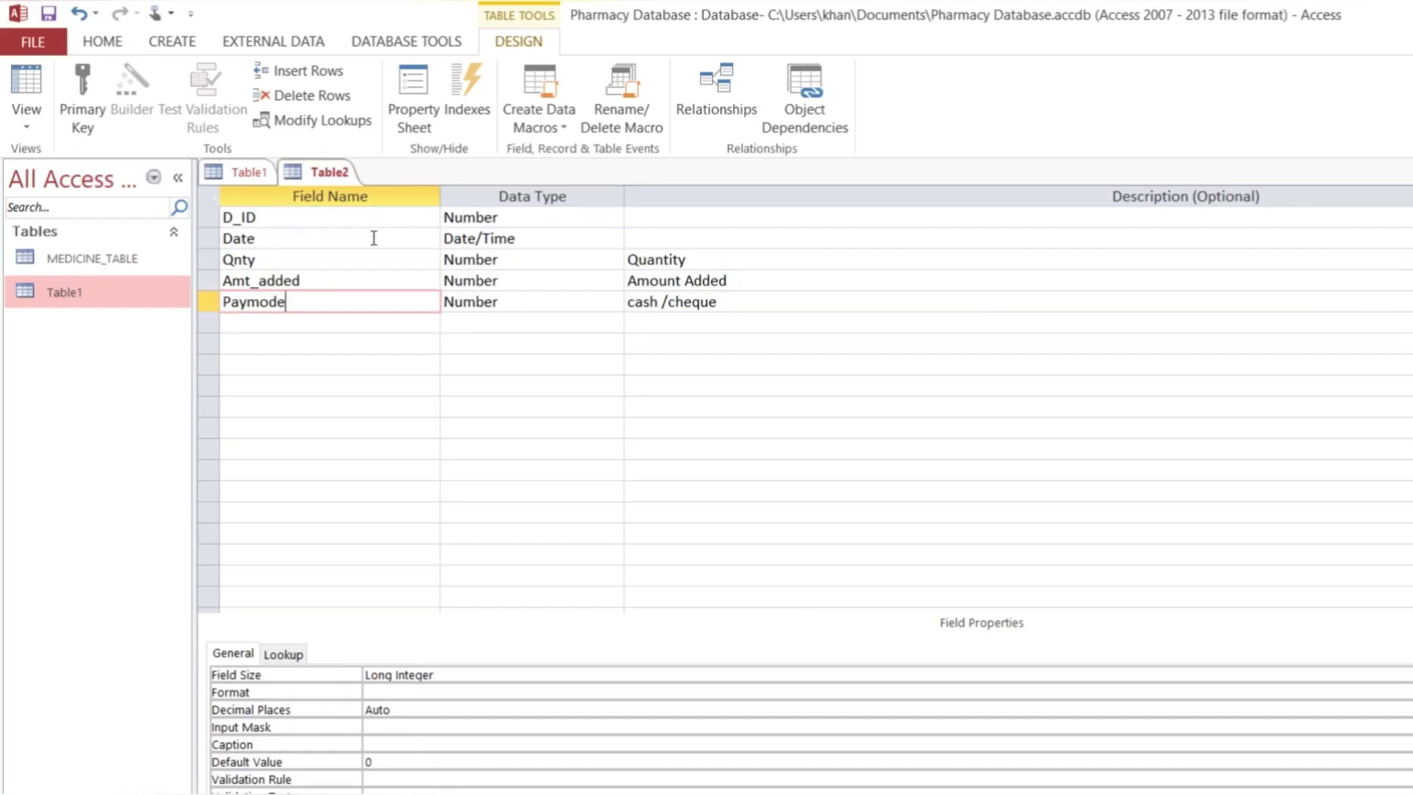
# - Save the table as ORDER_TABLE, replacing the existing one and declining a primary key, and close it
pyautogui.hotkey('ctrl', 's')
pyautogui.press('BackSpace')
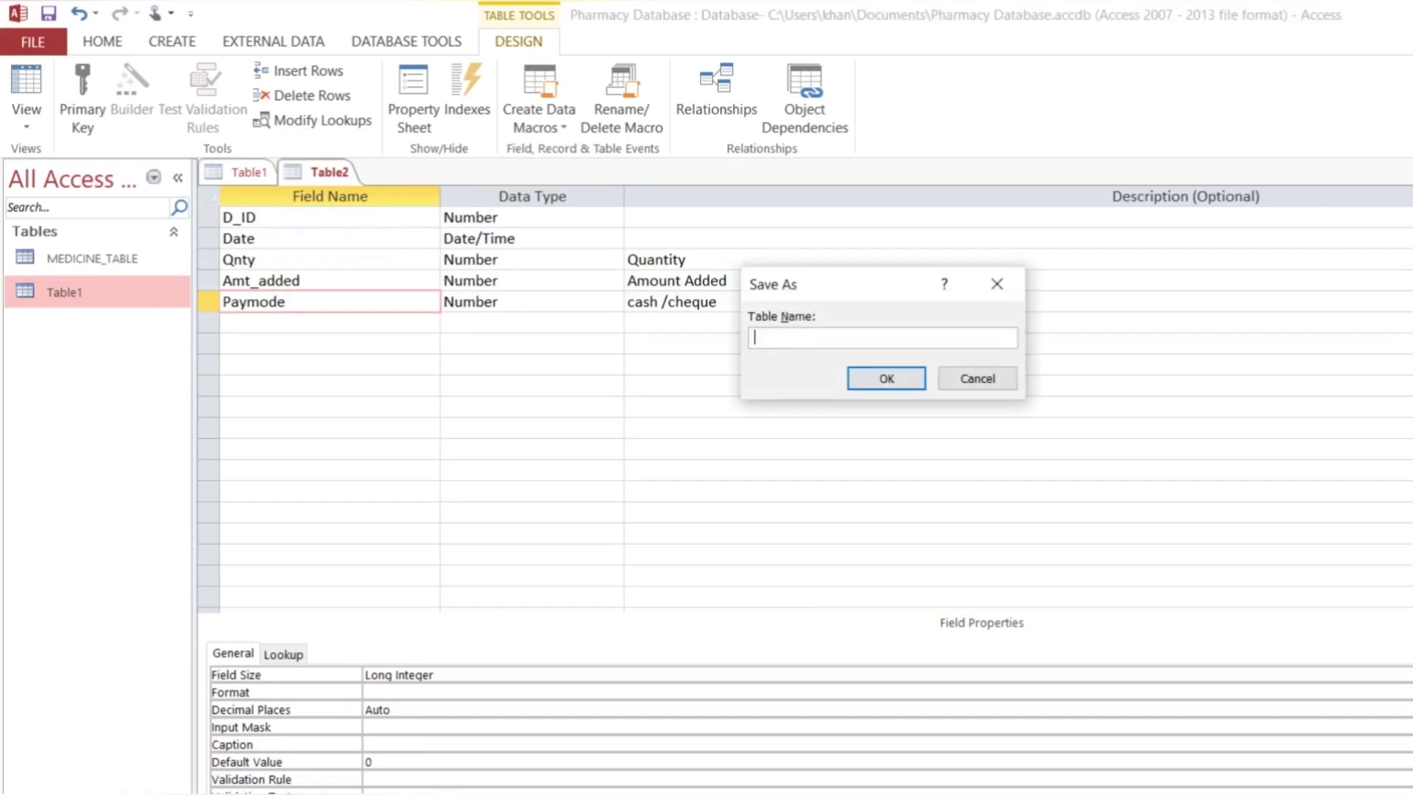
pyautogui.write('ORDER_TABLE')
pyautogui.press('Return')
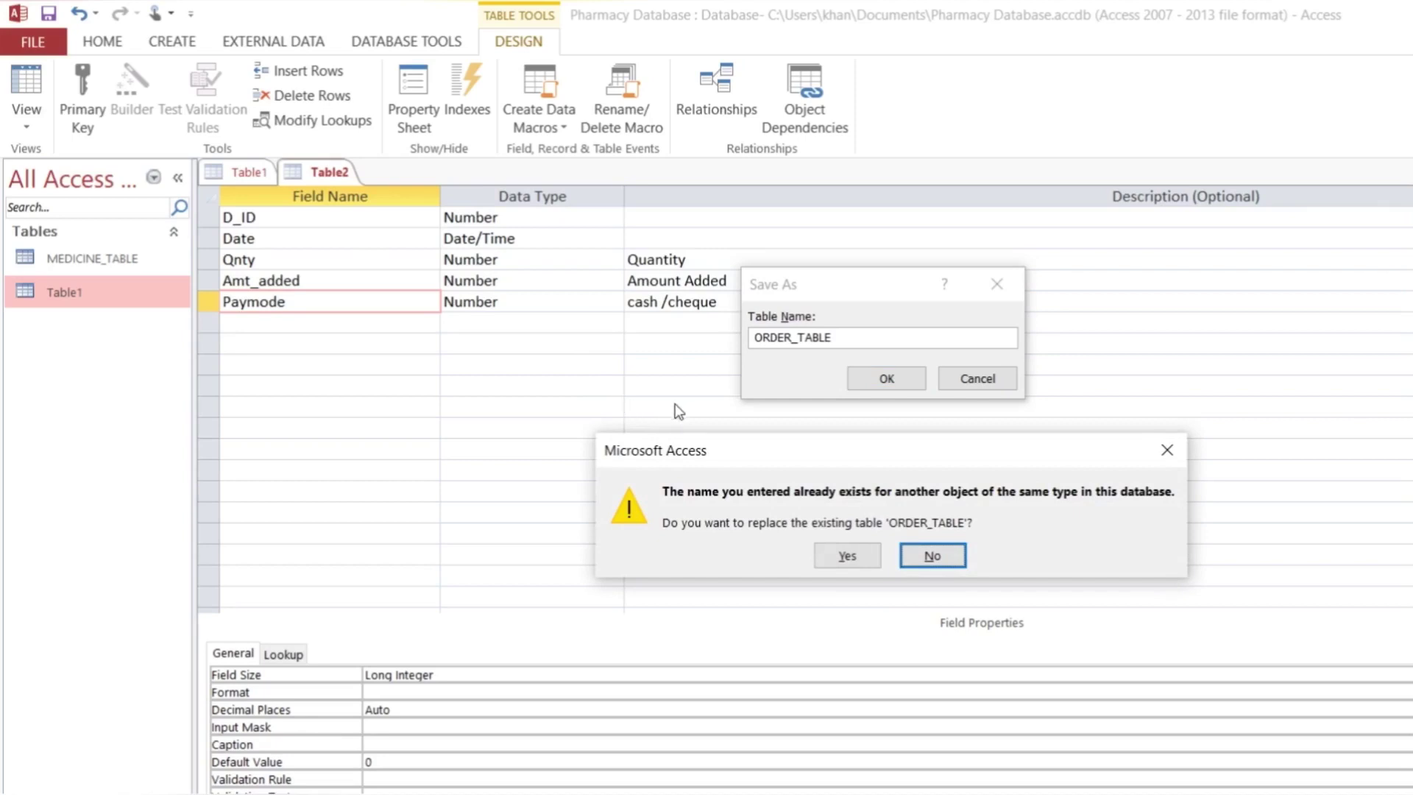
pyautogui.press('Left')
pyautogui.press('Return')
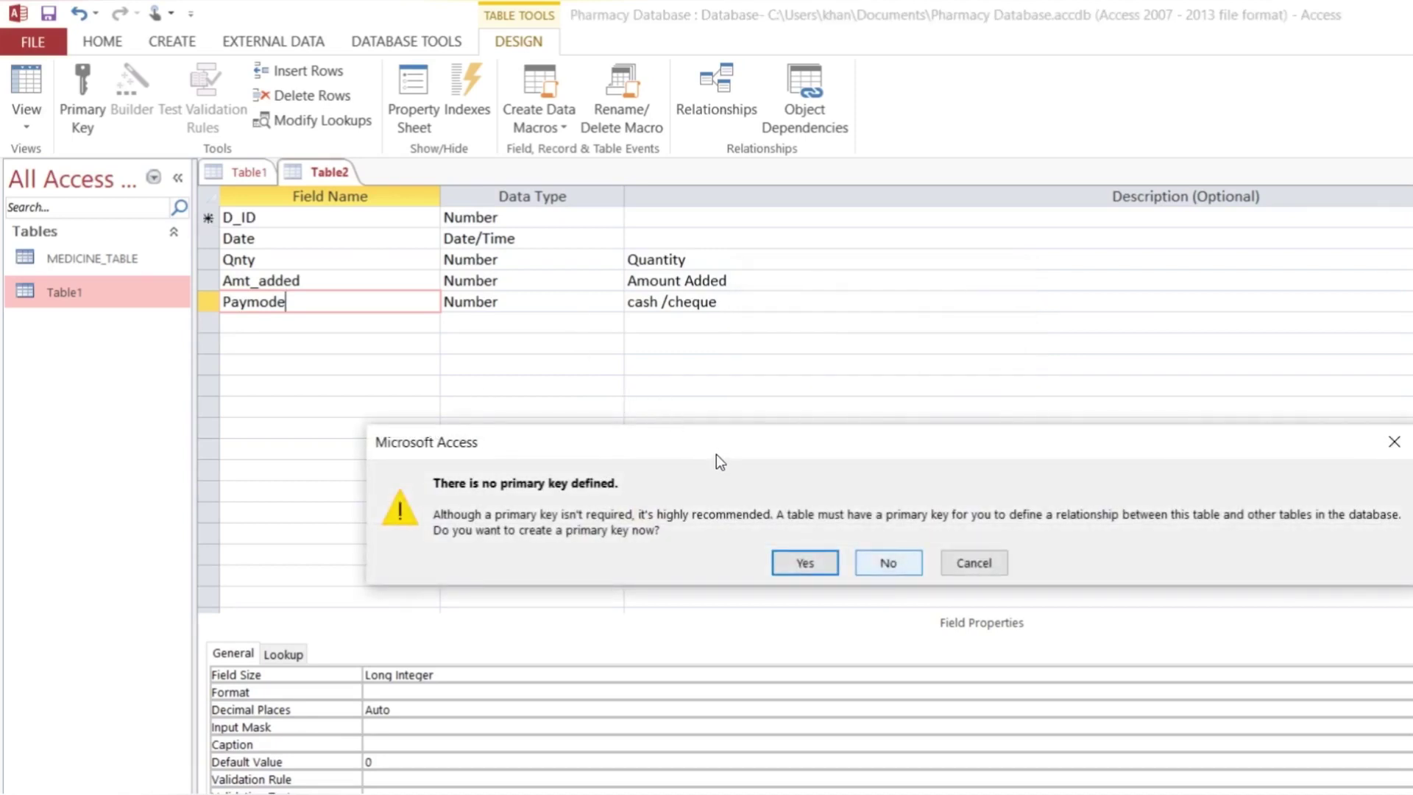
pyautogui.press('n')
pyautogui.hotkey('ctrl', 'w')
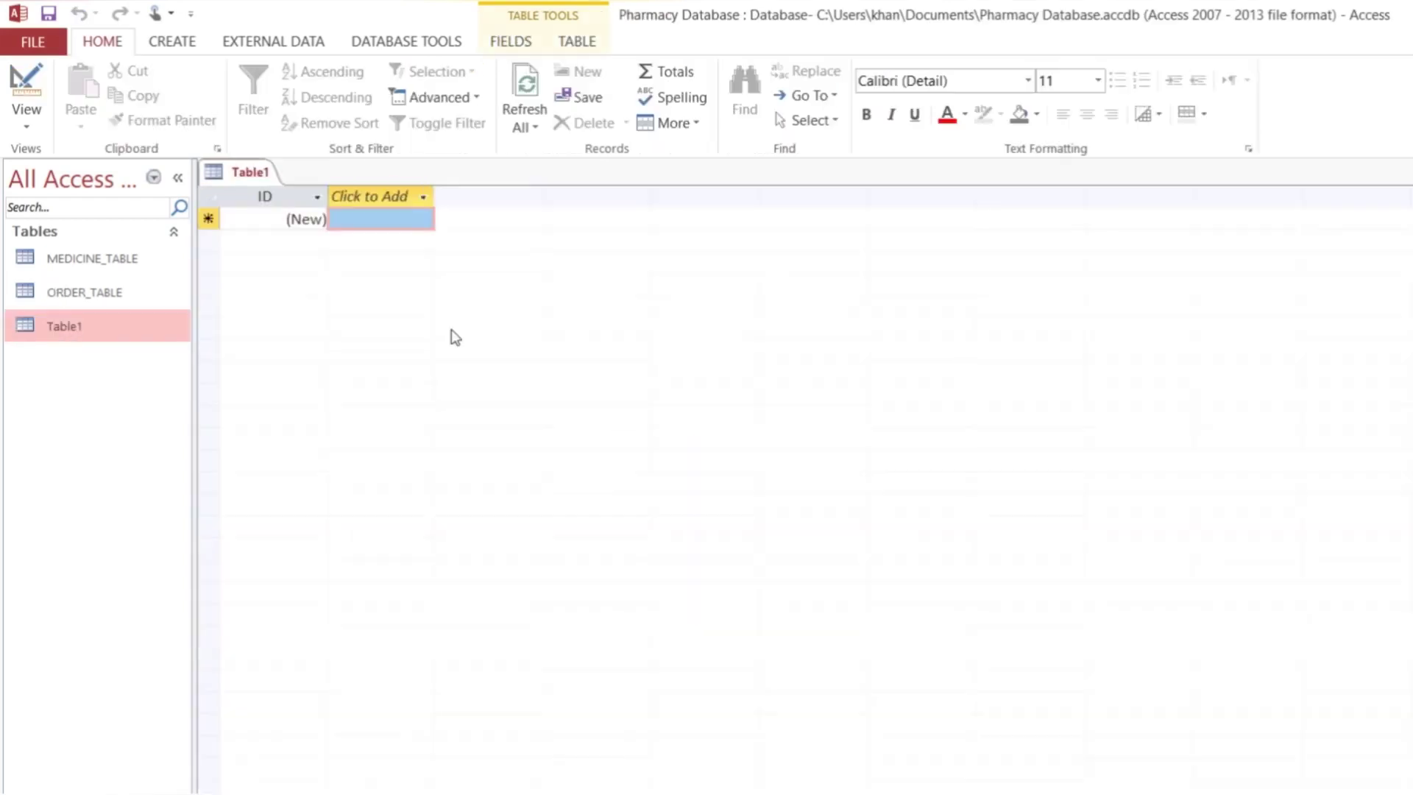
# - Create another table in Design View with a first field Drug_ID of the Number data type
pyautogui.click(151, 42)
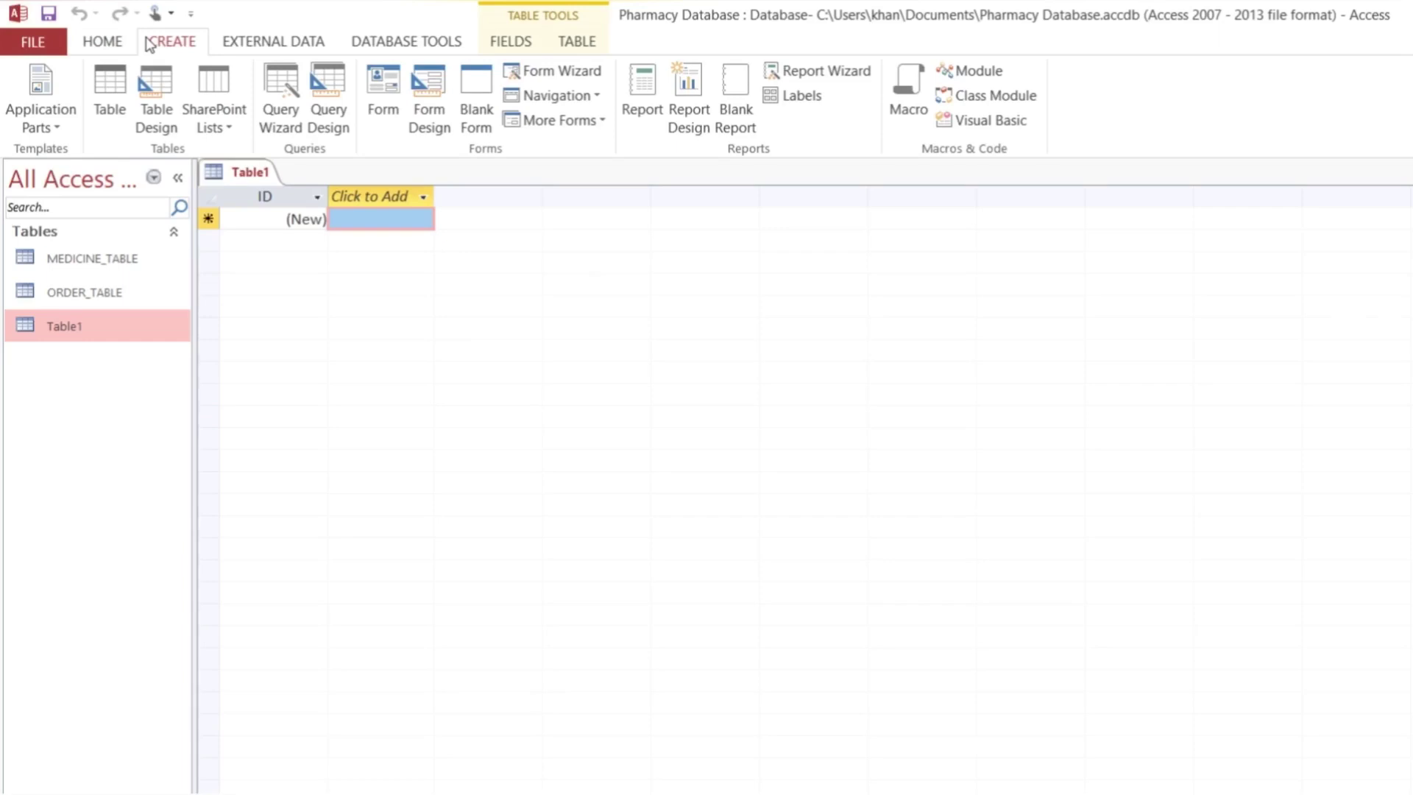
pyautogui.click(136, 72)
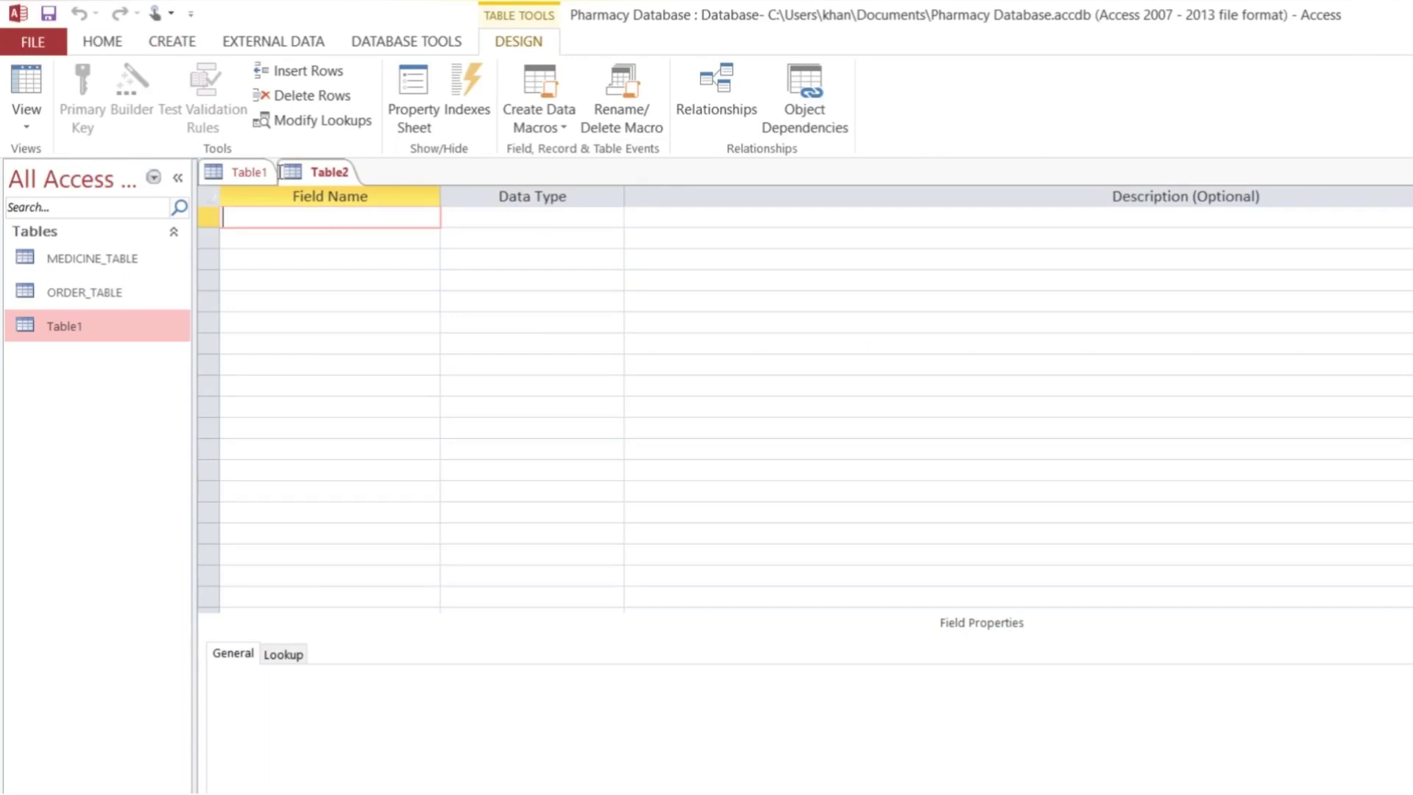
pyautogui.write('DrugI_ID')
pyautogui.press('Tab')
pyautogui.write('Number')
pyautogui.press('Tab')
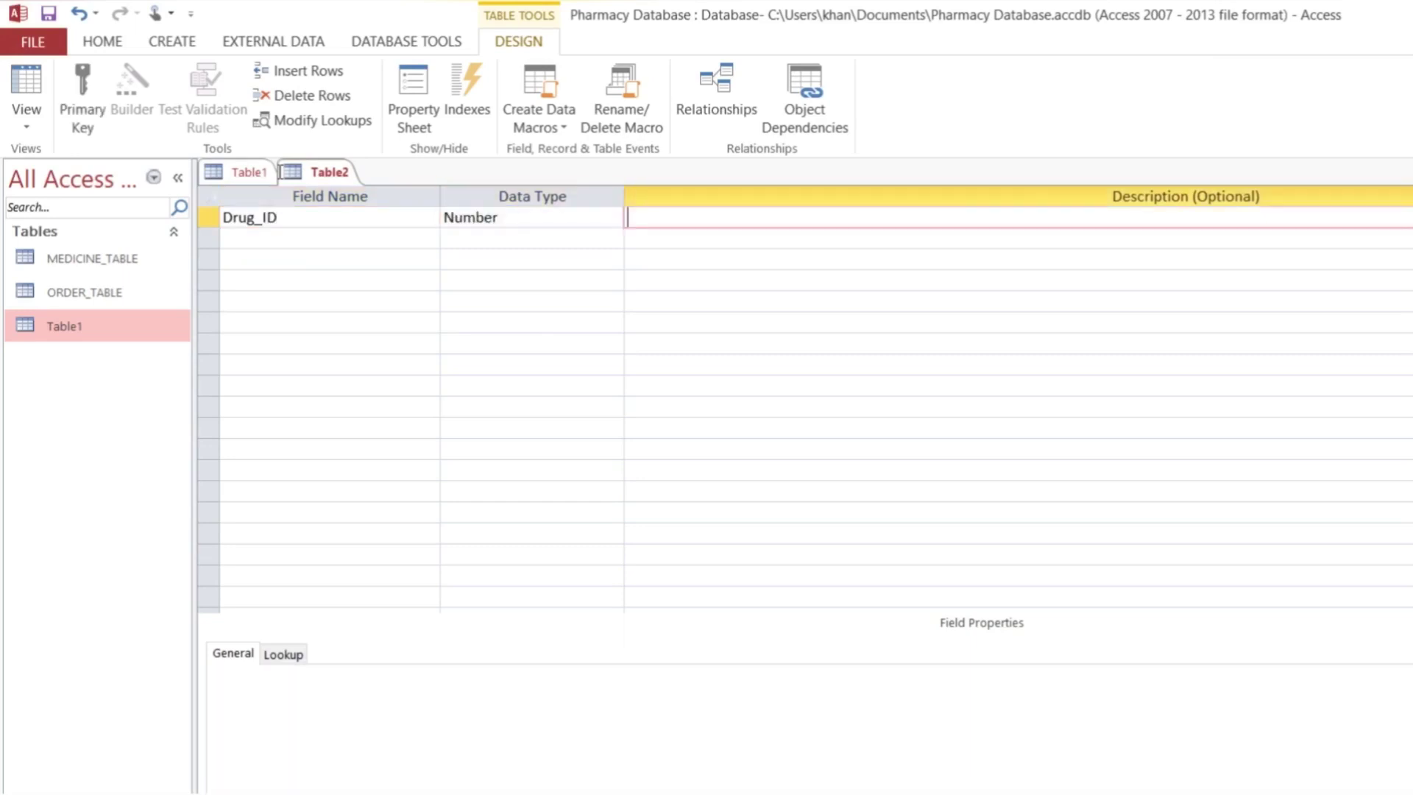
pyautogui.press('Tab')
# - Add a Date field below Drug_ID with the Date/Time data type, accepting the reserved word as its name
pyautogui.write('Da')
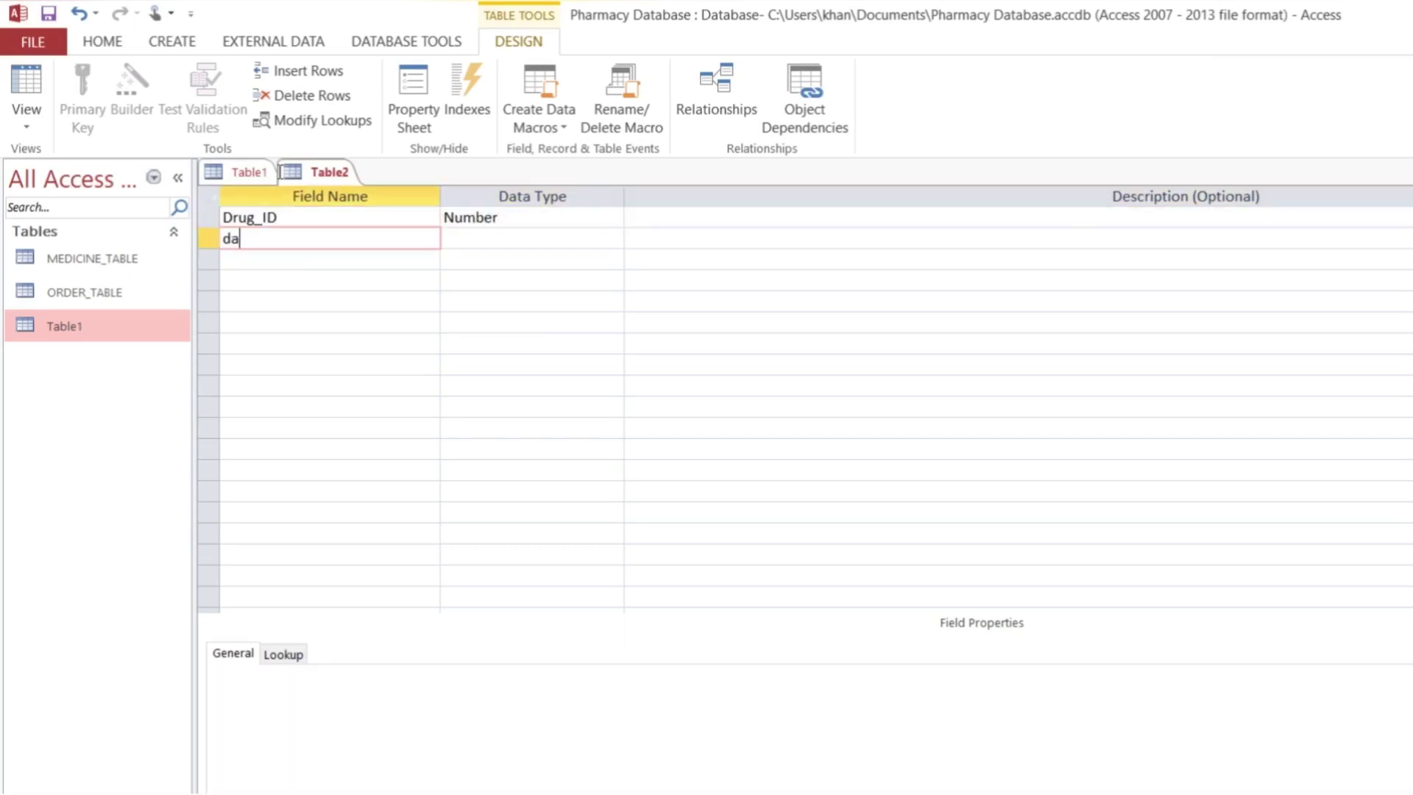
pyautogui.press('BackSpace')
pyautogui.press('BackSpace')
pyautogui.write('DAte')
pyautogui.press('BackSpace')
pyautogui.press('BackSpace')
pyautogui.press('BackSpace')
pyautogui.write('ate')
pyautogui.press('Tab')
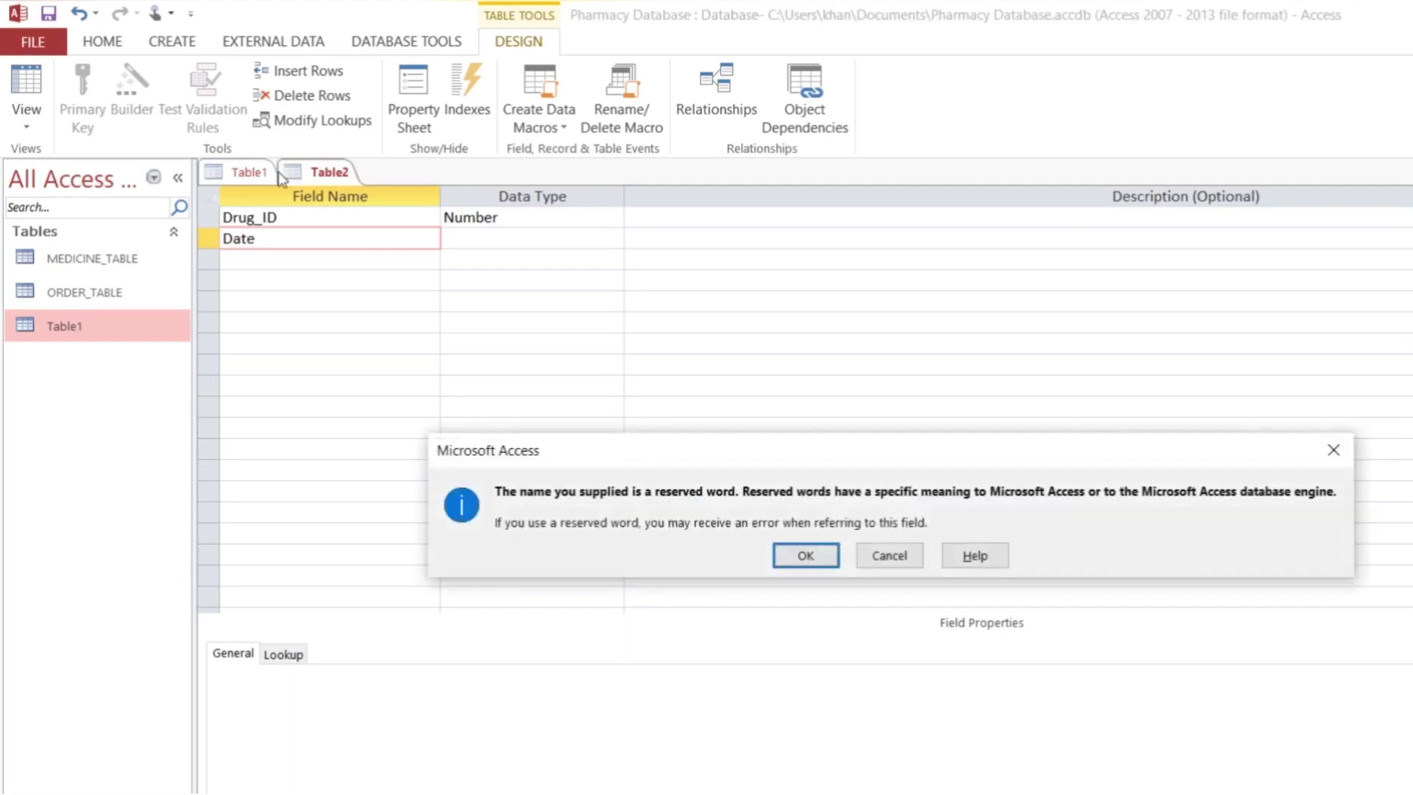
pyautogui.press('Return')
pyautogui.write('date/Time')
pyautogui.press('Tab')
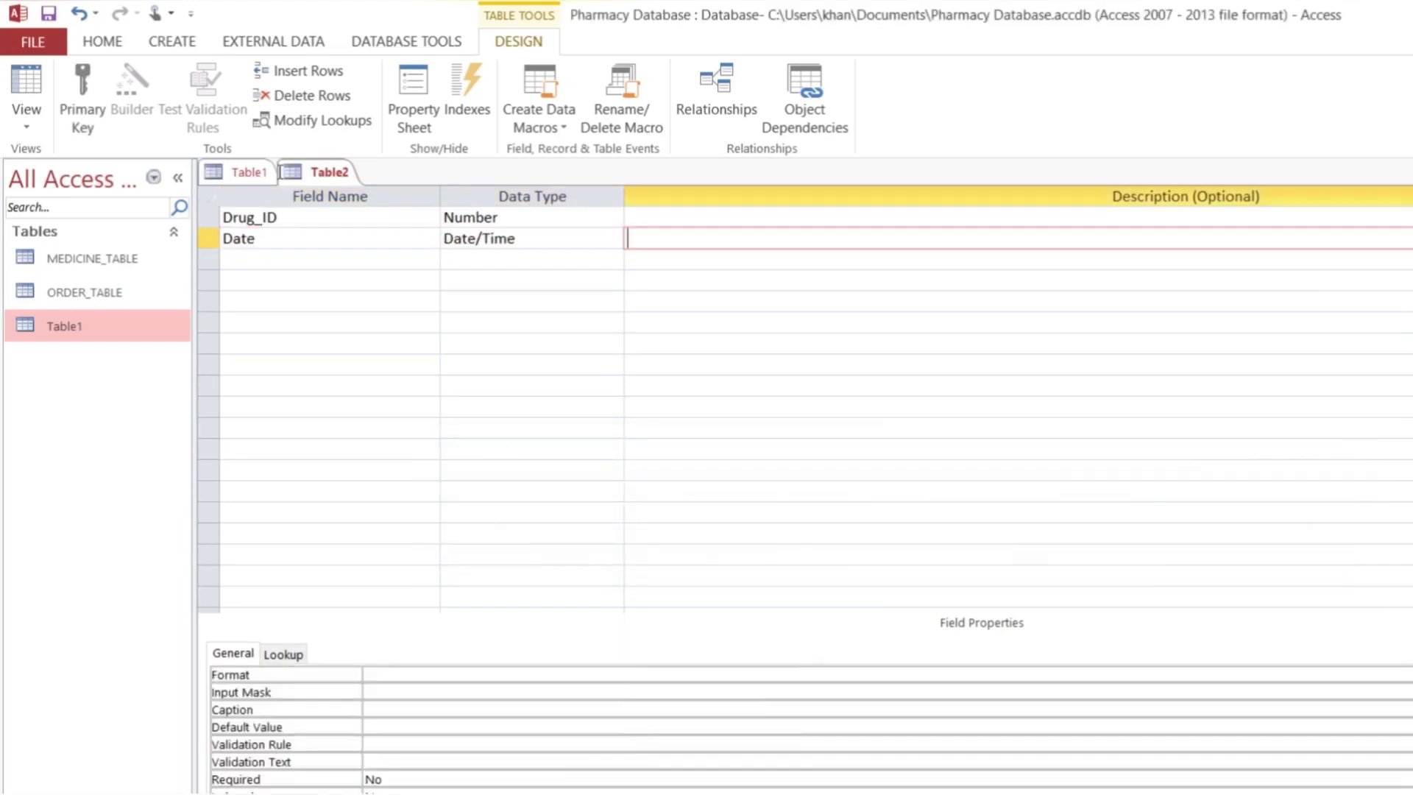
pyautogui.write('`')
pyautogui.press('Tab')
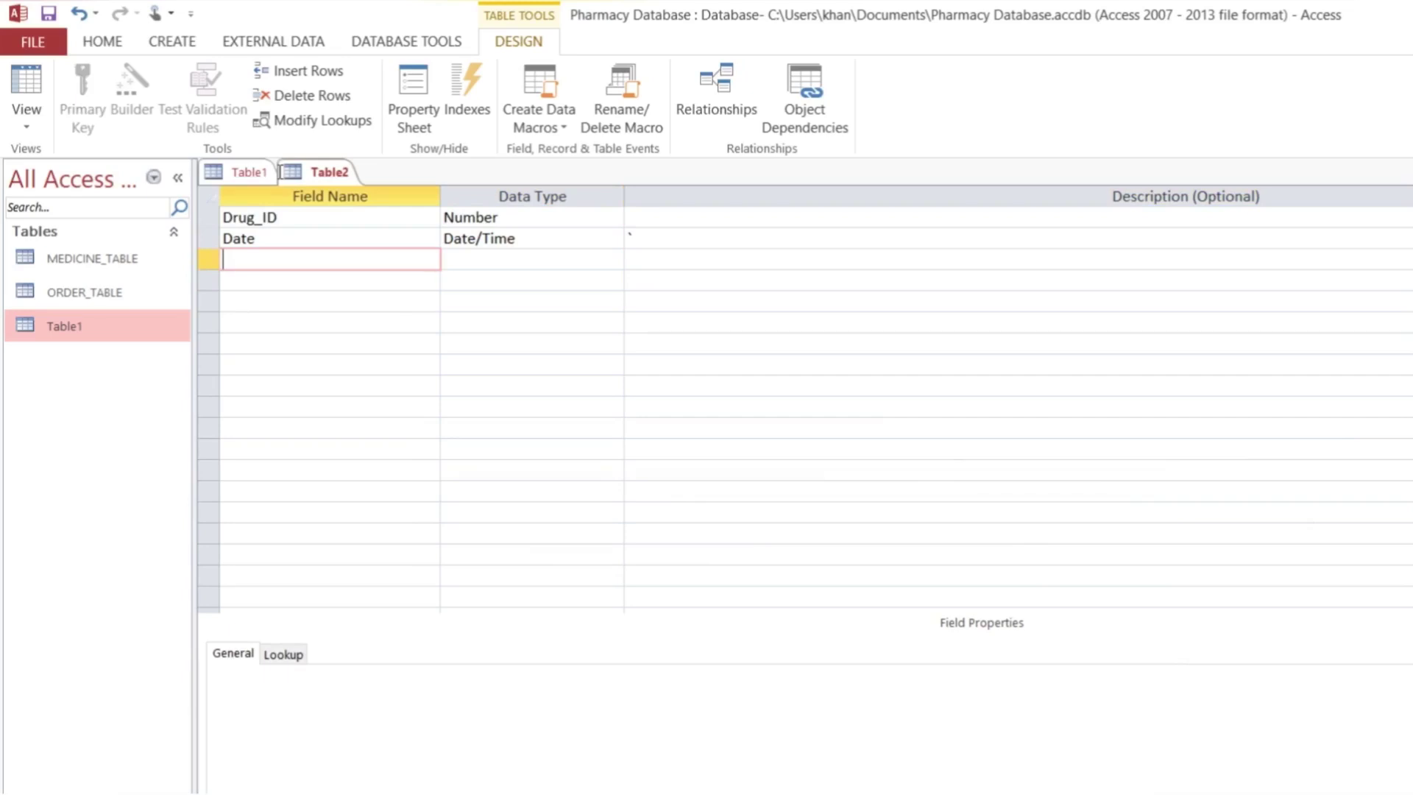
# - Add a Price field below Date with the Number data type
pyautogui.write('Price')
pyautogui.press('Tab')
pyautogui.write('d')
pyautogui.press('BackSpace')
pyautogui.press('BackSpace')
pyautogui.write('number')
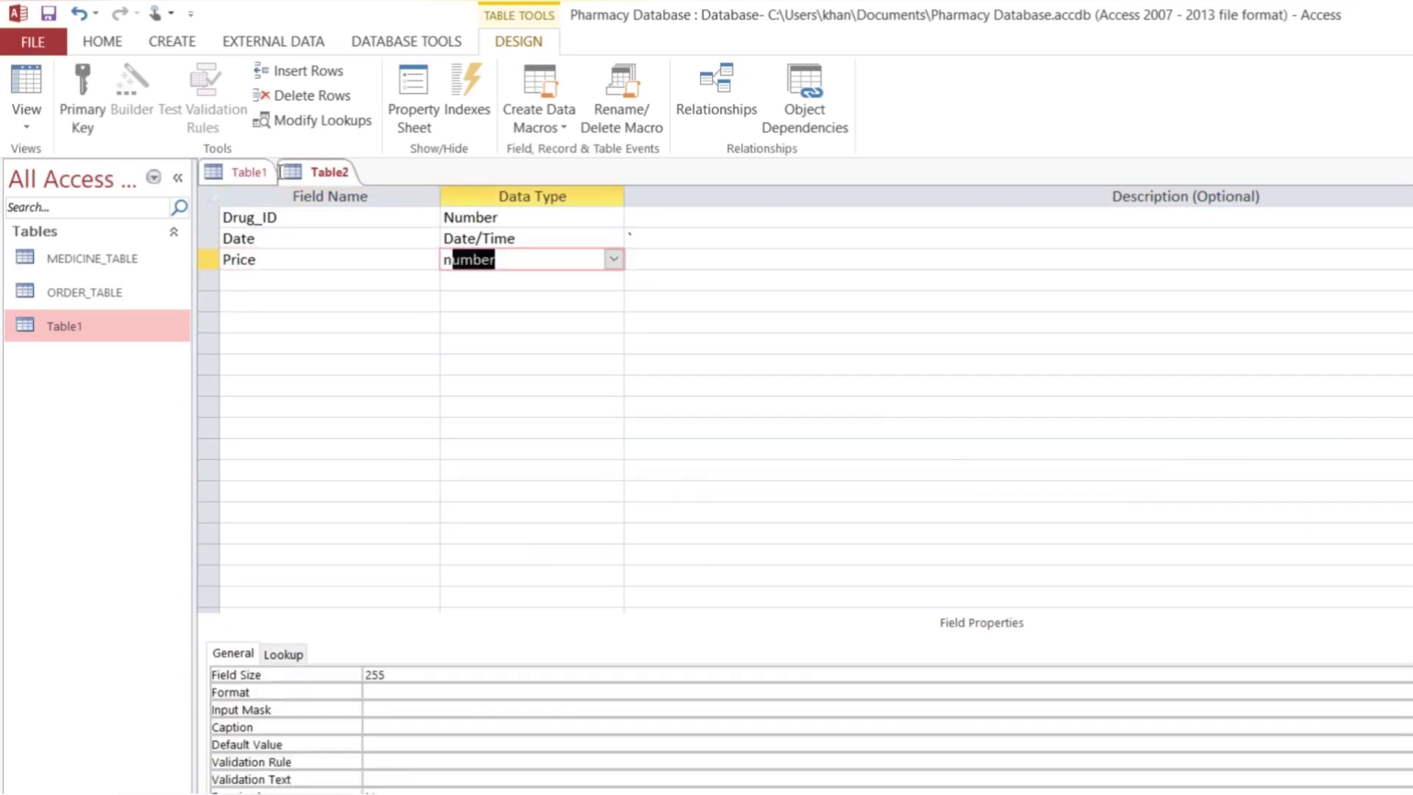
pyautogui.press('Tab')
pyautogui.press('Tab')
# - Add a Tax field below Price, leaving it at the default Short Text data type
pyautogui.write('Tax')
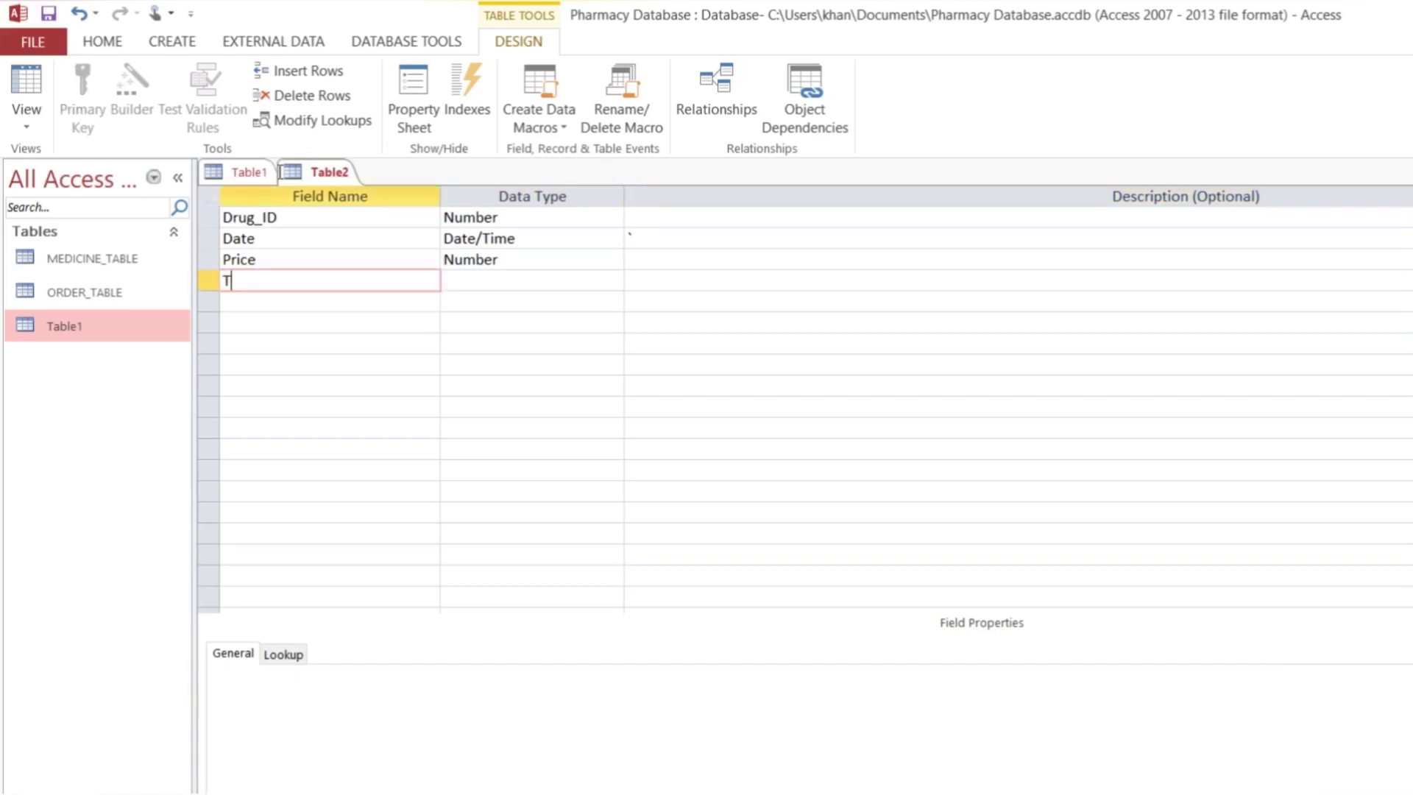
pyautogui.press('Tab')
pyautogui.press('Tab')
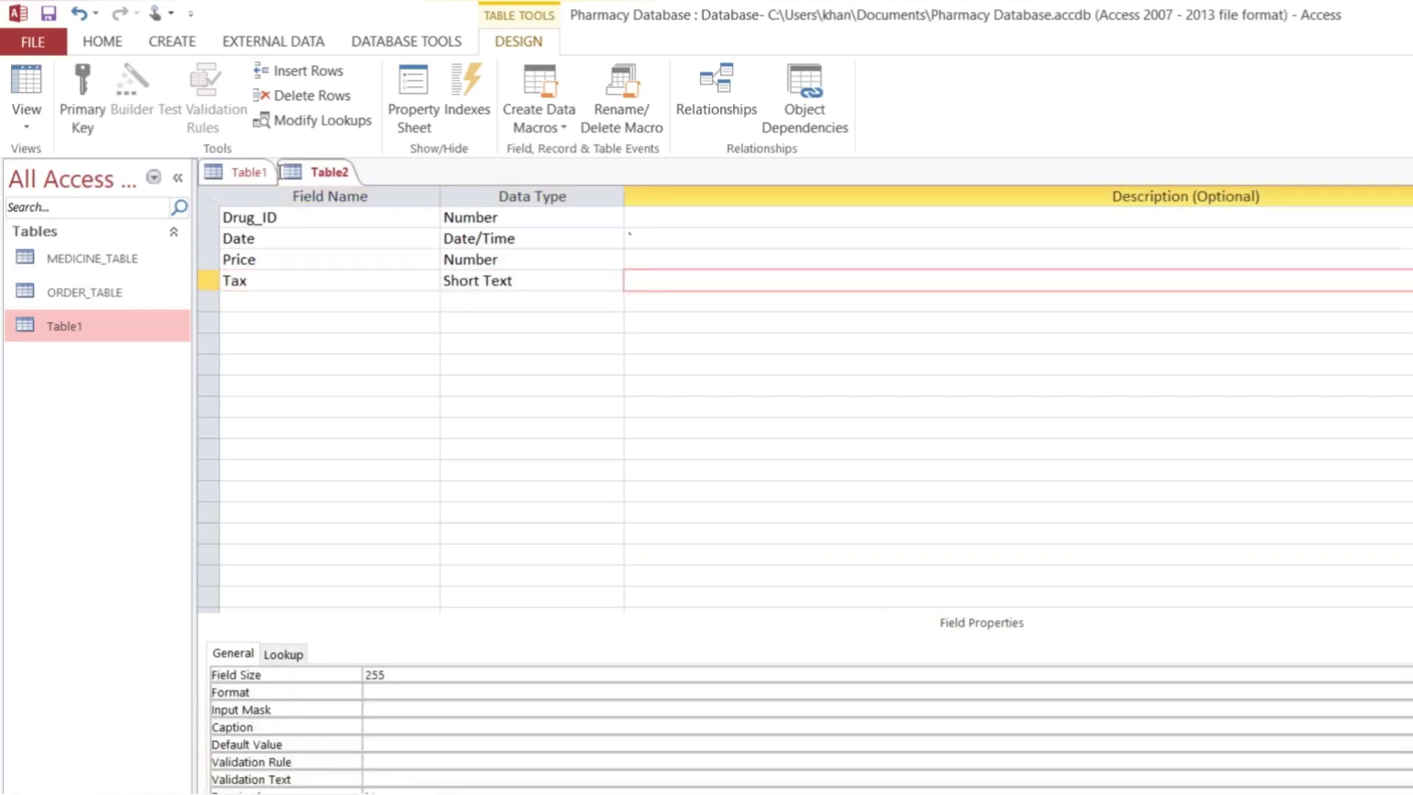
pyautogui.press('Tab')
pyautogui.press('Tab')
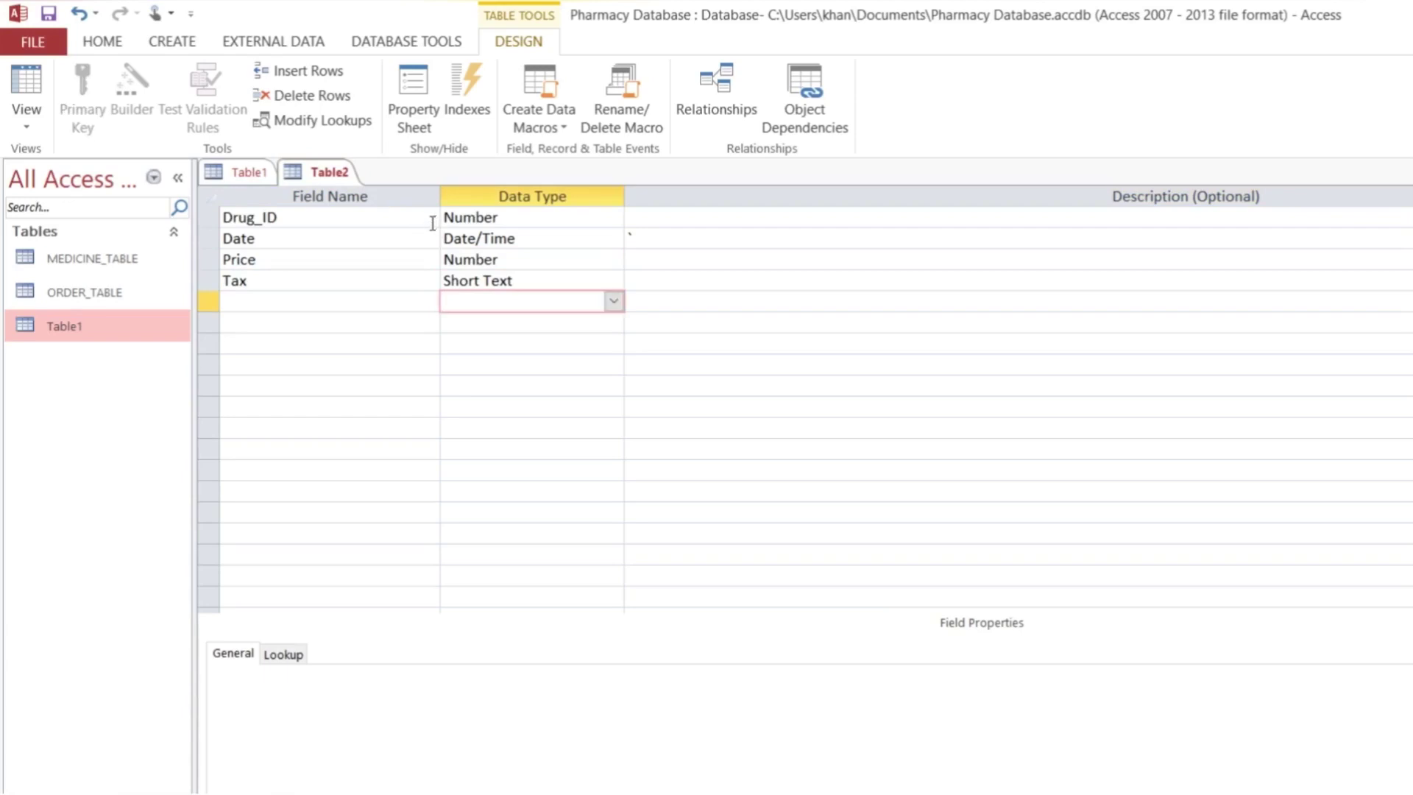
# - Change the Tax field's data type to Number
pyautogui.press('Up')
pyautogui.press('BackSpace')
pyautogui.press('BackSpace')
pyautogui.press('BackSpace')
pyautogui.press('BackSpace')
pyautogui.press('BackSpace')
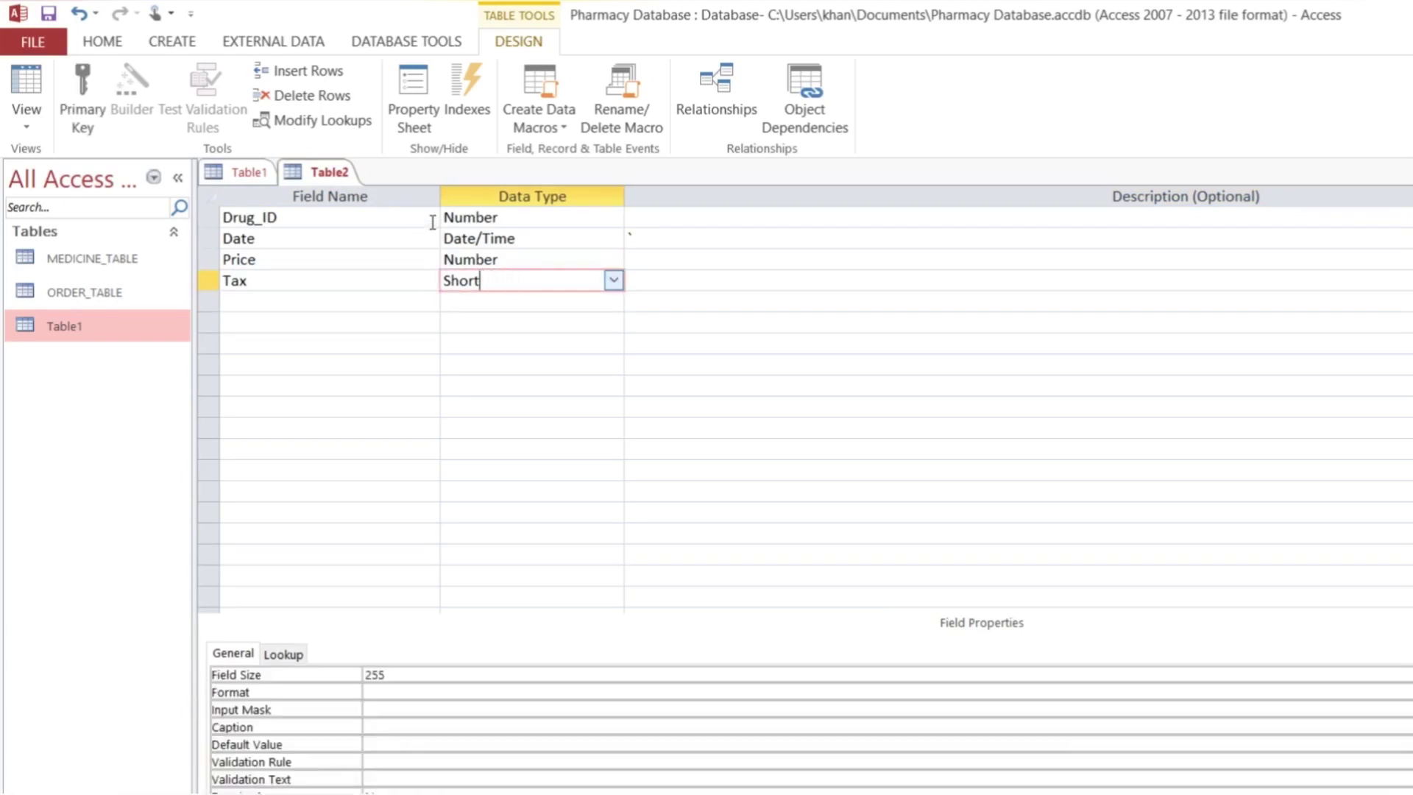
pyautogui.press('BackSpace')
pyautogui.press('BackSpace')
pyautogui.press('BackSpace')
pyautogui.press('BackSpace')
pyautogui.press('BackSpace')
pyautogui.write('Number')
pyautogui.press('Tab')
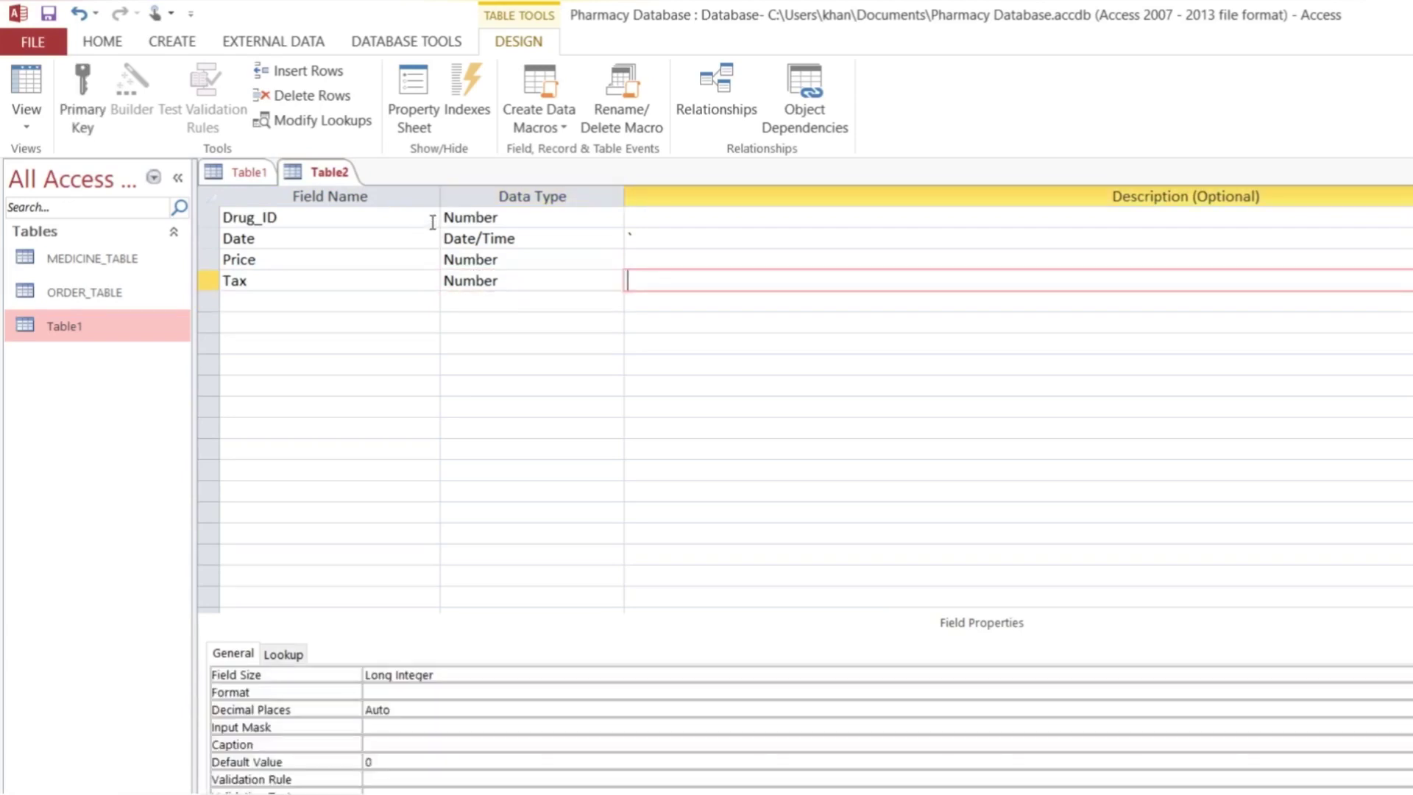
pyautogui.press('Tab')
# - Add a Qnty field below Tax with the Number data type and the description Quantity
pyautogui.write('Q')
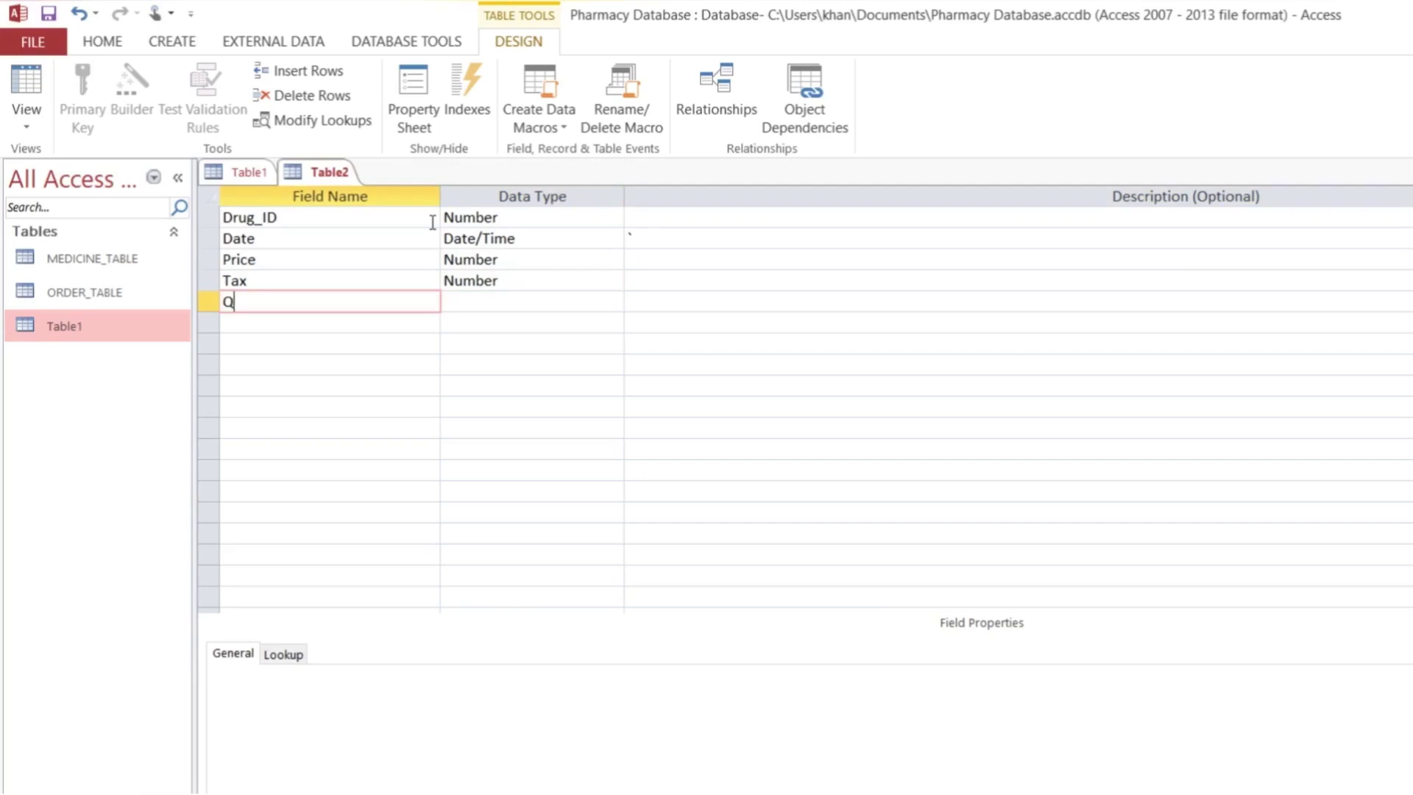
pyautogui.write('nty')
pyautogui.press('Tab')
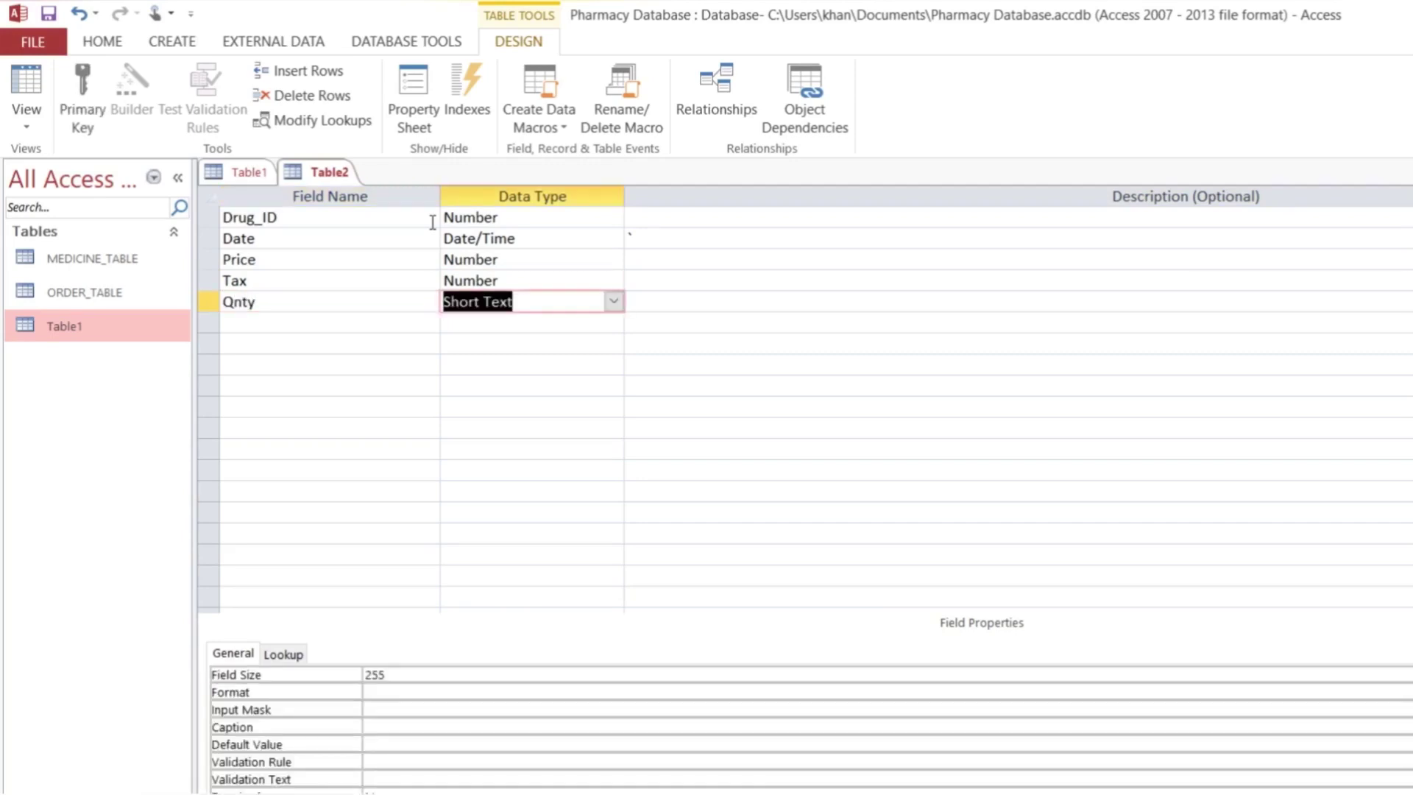
pyautogui.write('N')
pyautogui.press('Tab')
pyautogui.write('Q')
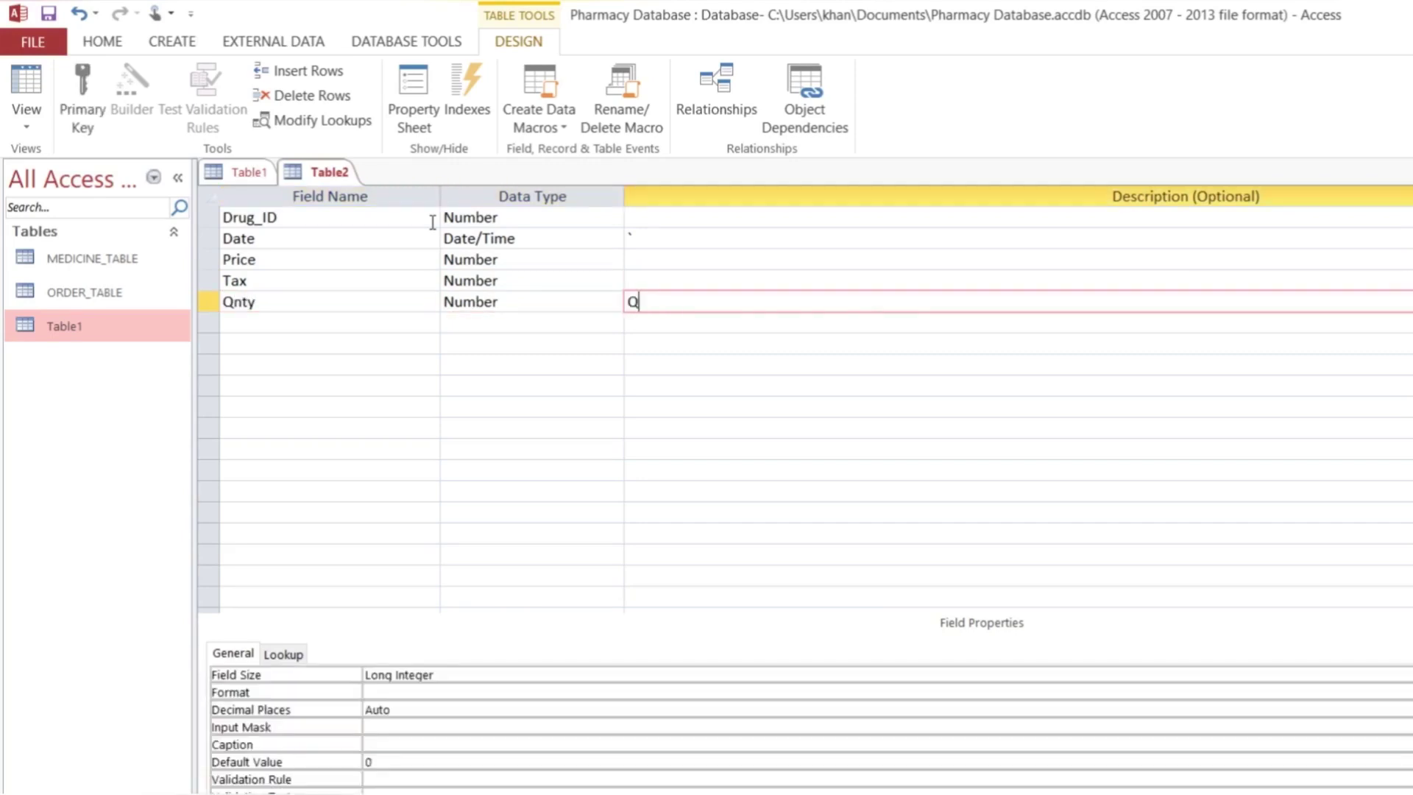
pyautogui.write('uantity')
pyautogui.press('Tab')
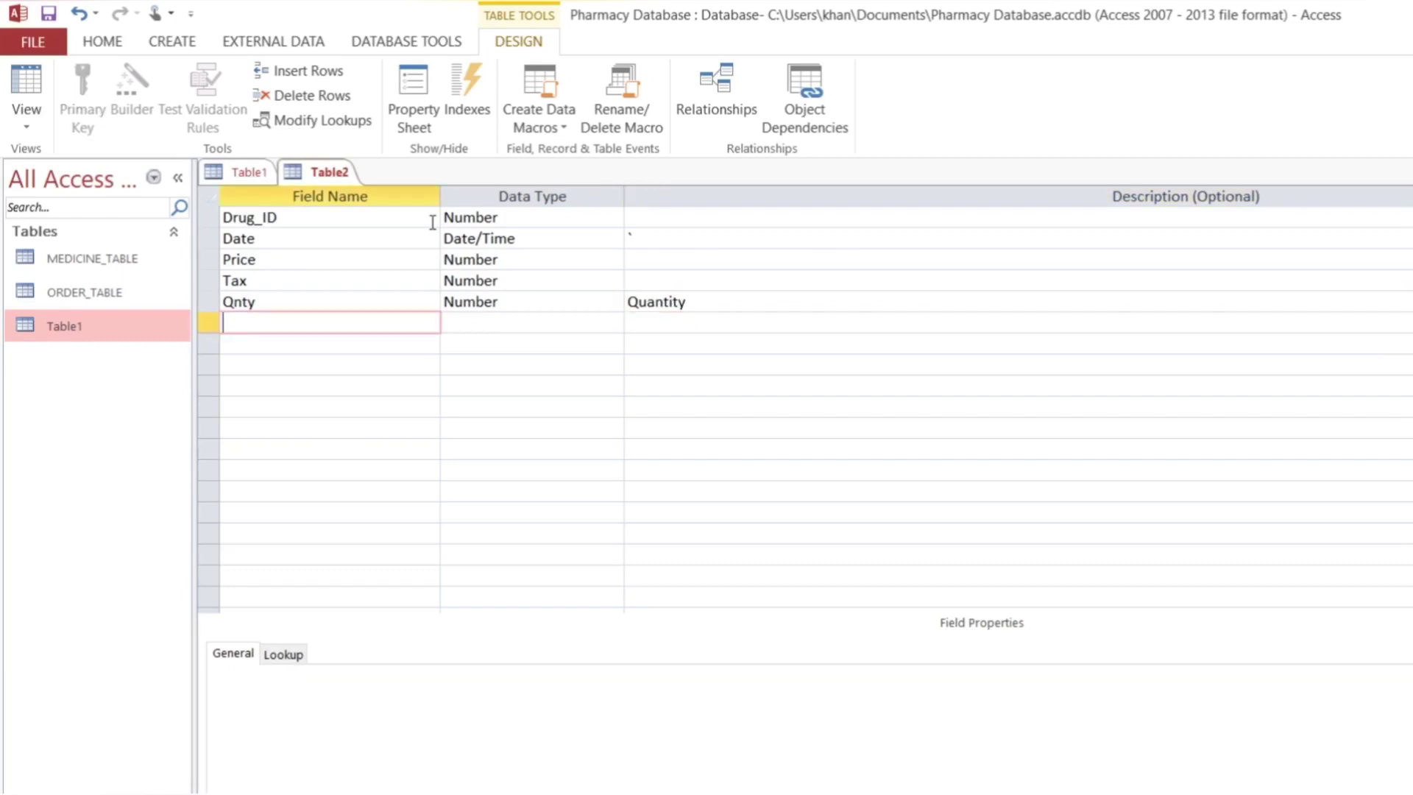
# - Add an Amnt field below Qnty with the Number data type and the description Amount
pyautogui.write('Amnt')
pyautogui.press('Tab')
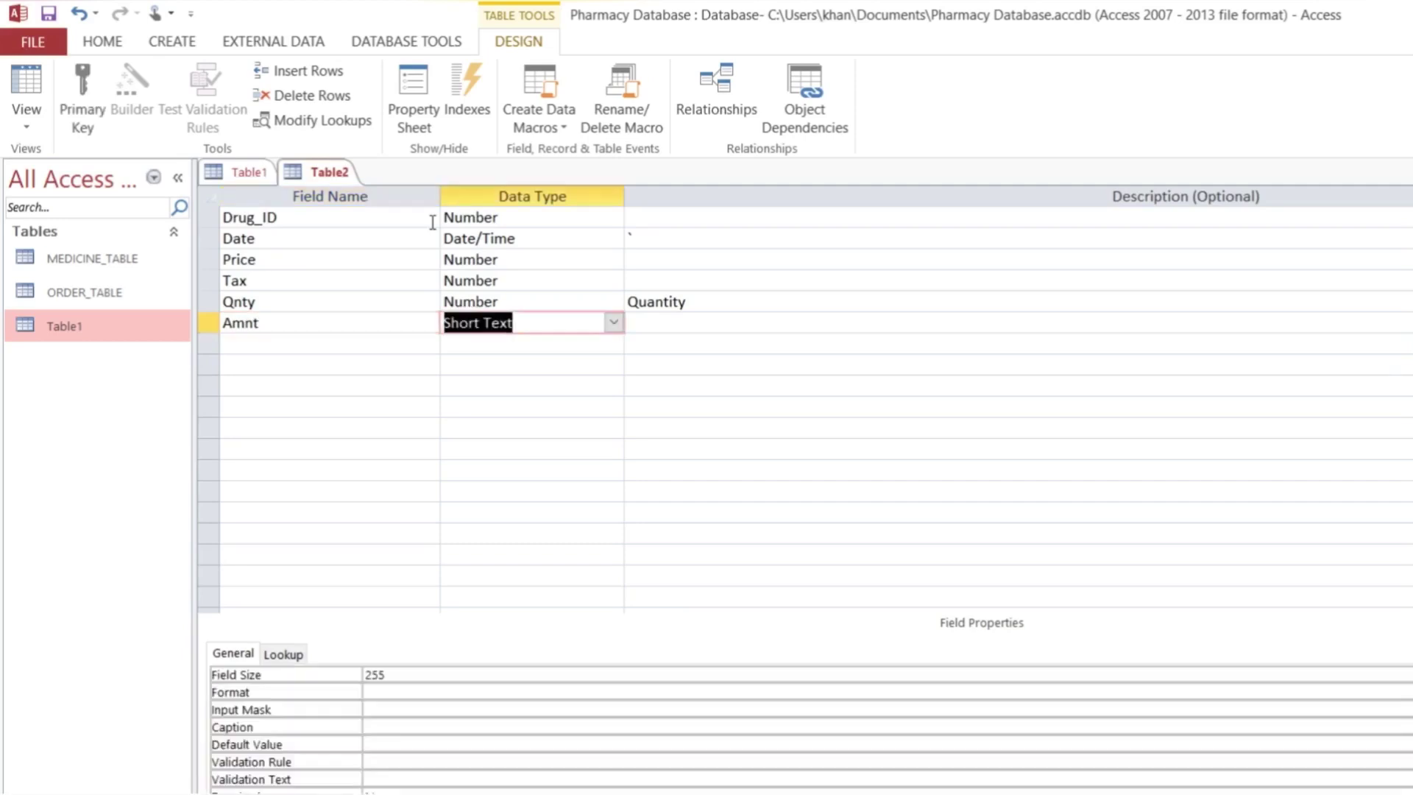
pyautogui.write('number')
pyautogui.press('Tab')
pyautogui.write('Amount')
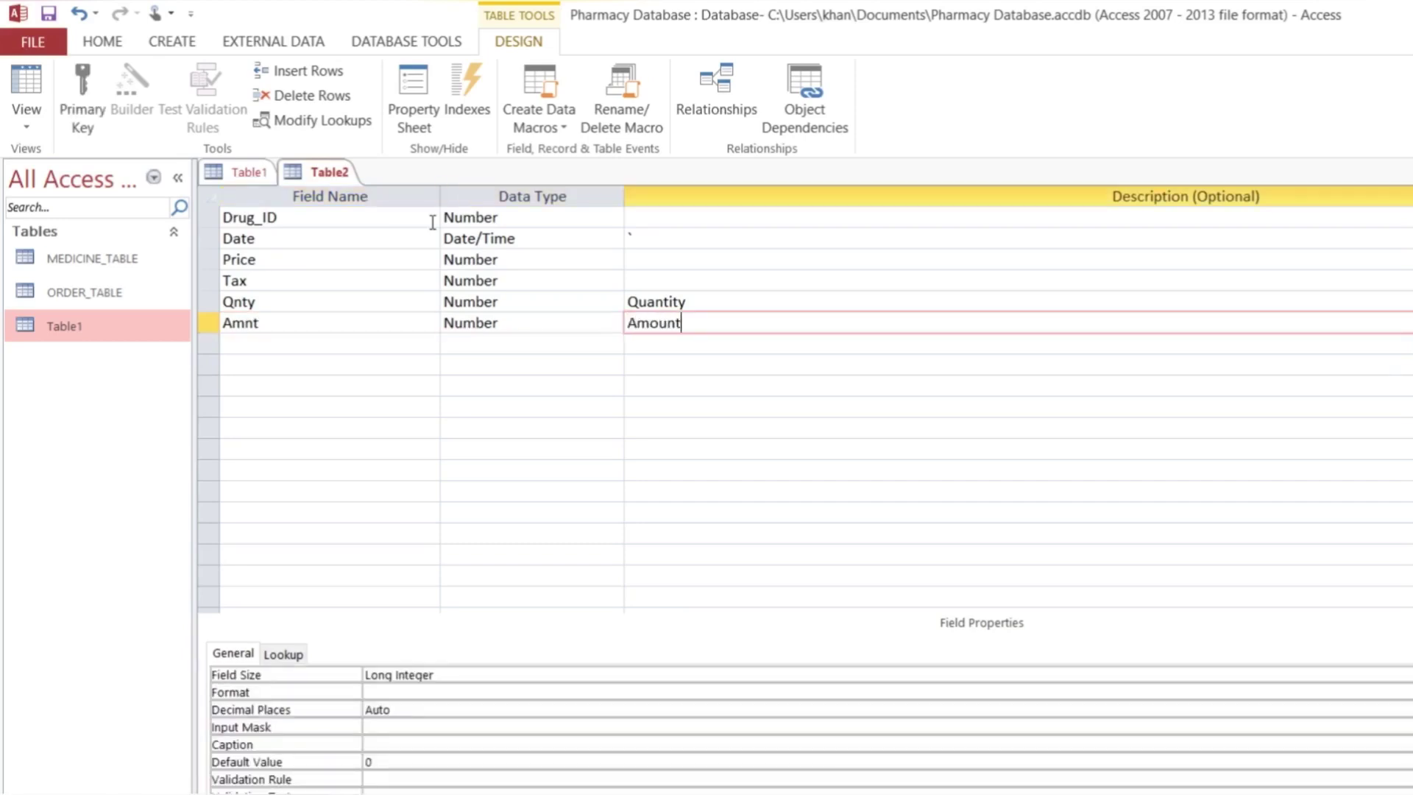
pyautogui.press('Tab')
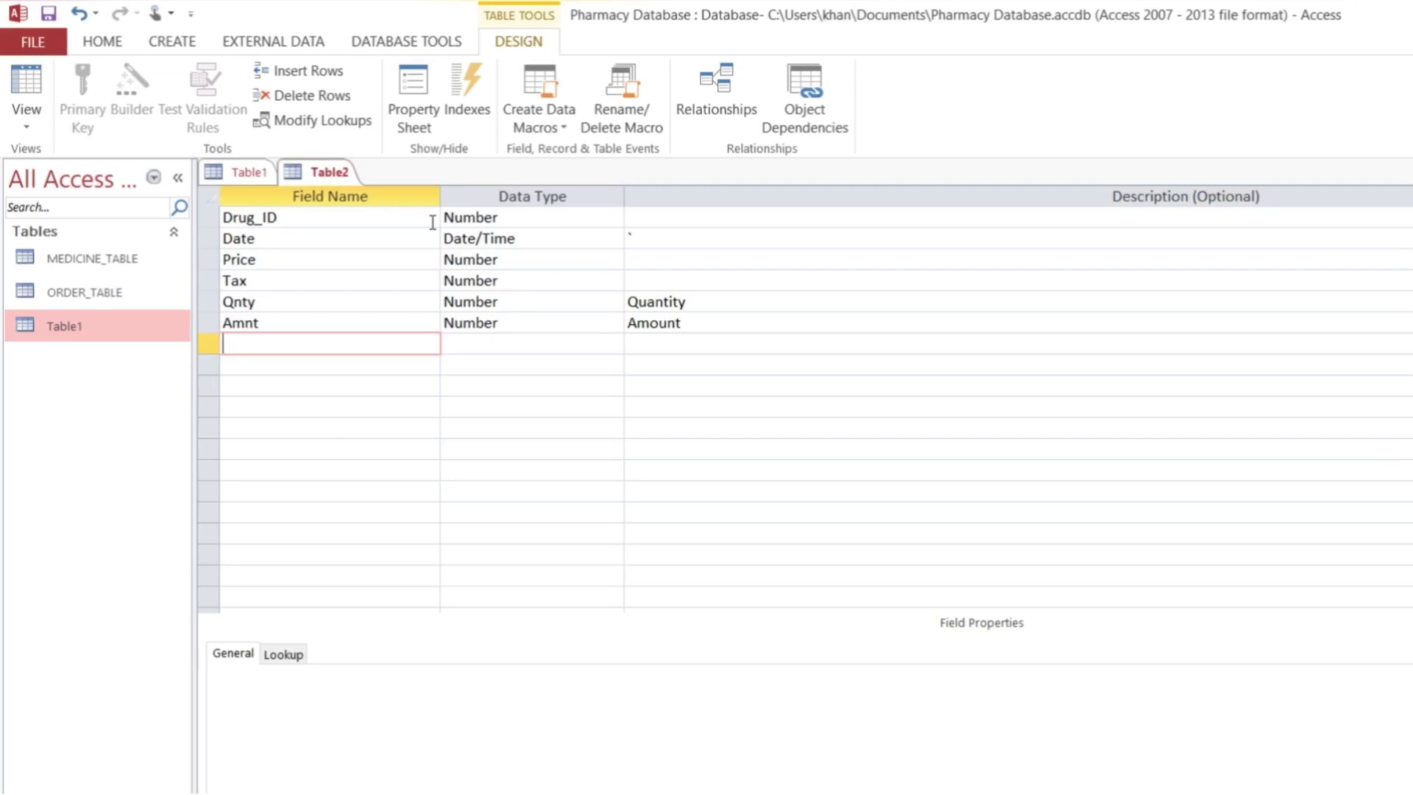
# - Add a Cur_inventory field below Amnt with the Number data type and the description Current Inventory
pyautogui.write('Cur_inventory')
pyautogui.press('Tab')
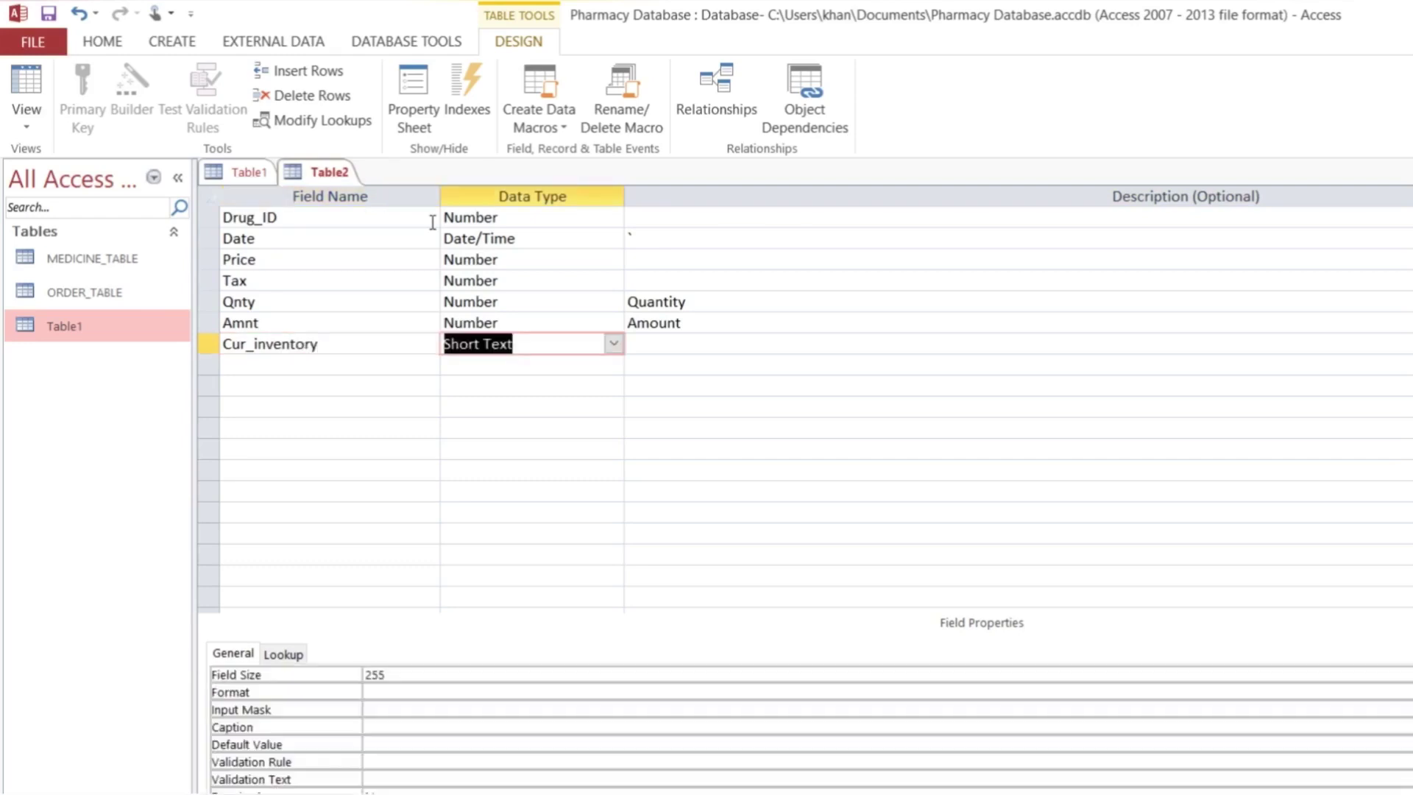
pyautogui.write('number')
pyautogui.press('Tab')
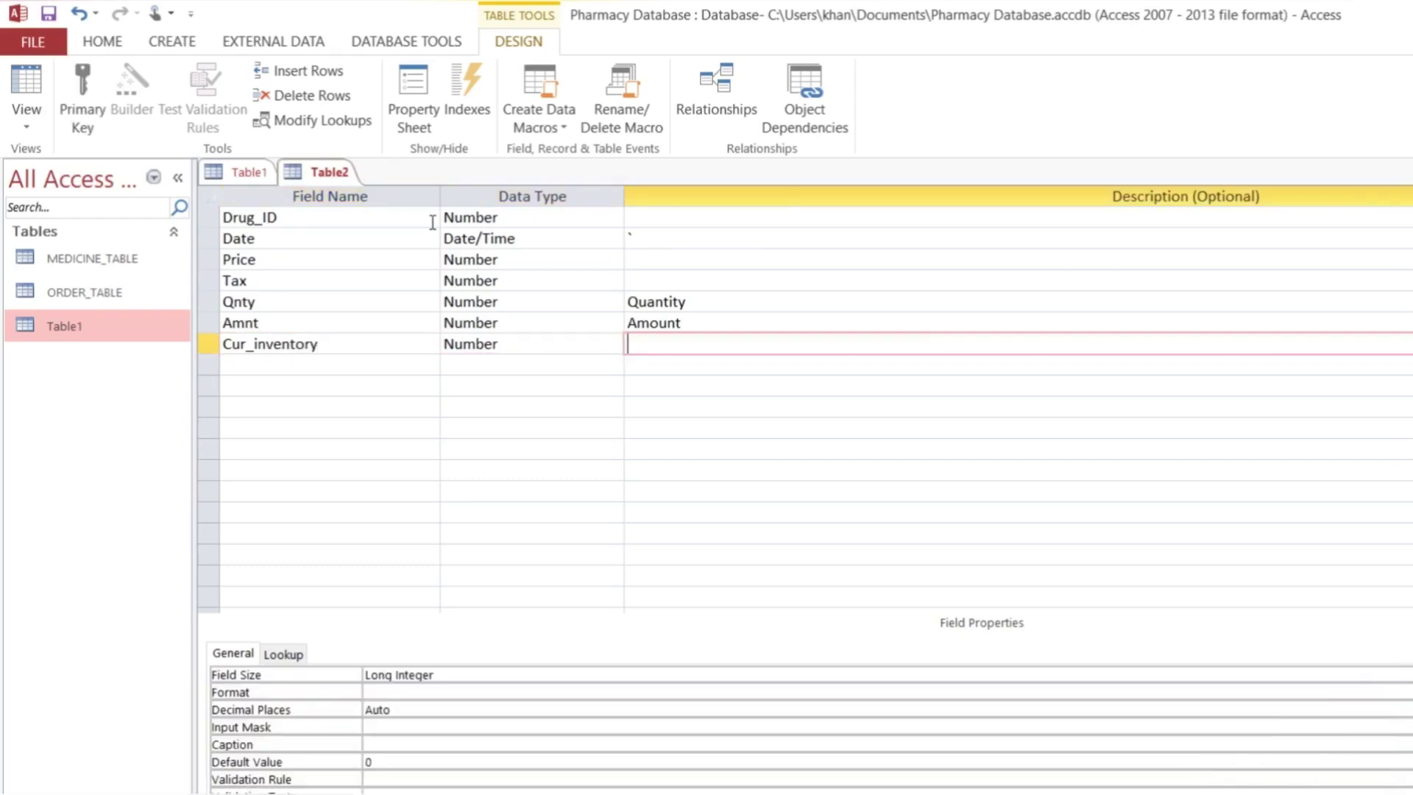
pyautogui.write('Current Inventory')
pyautogui.press('Return')
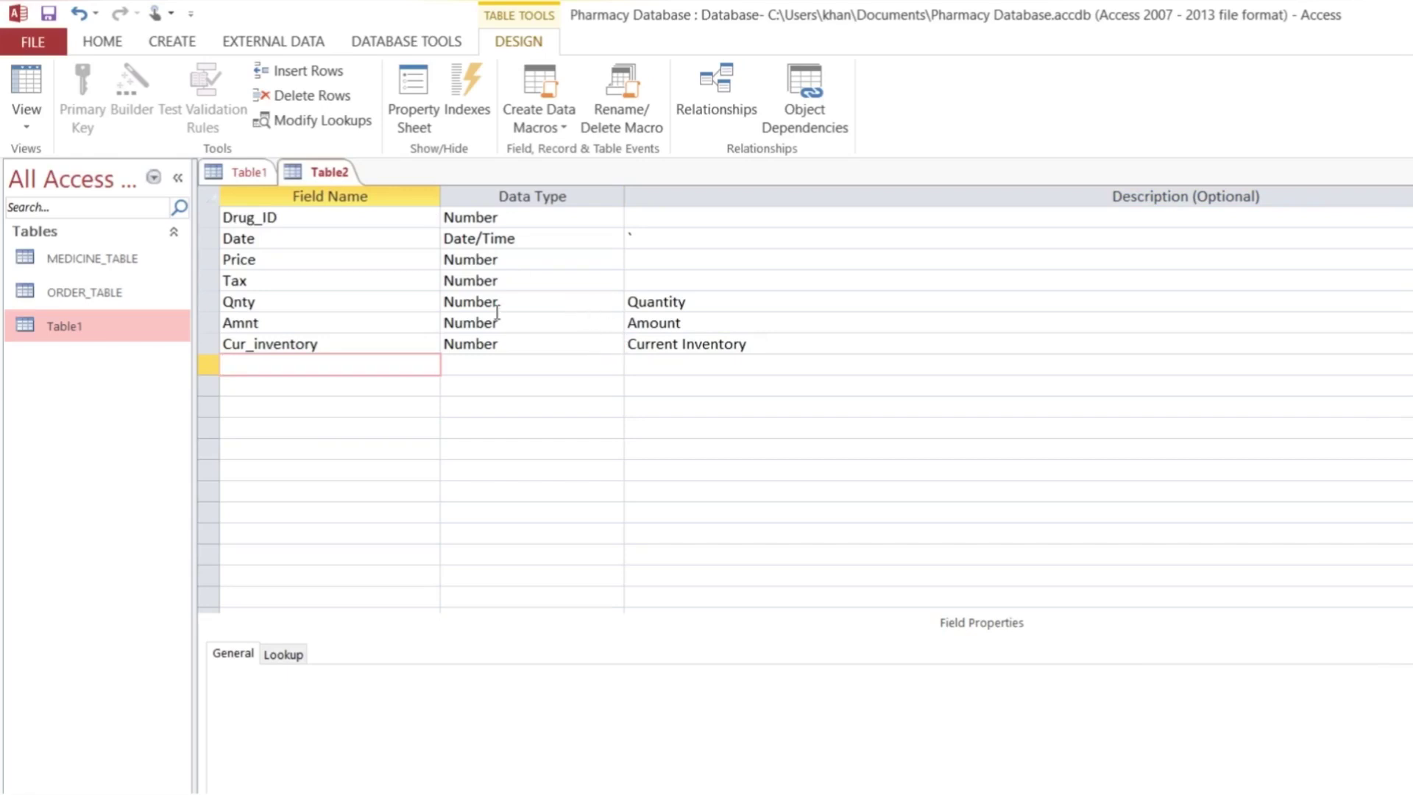
# - Review the table's fields one by one from Drug_ID down to Cur_inventory
pyautogui.click(278, 217)
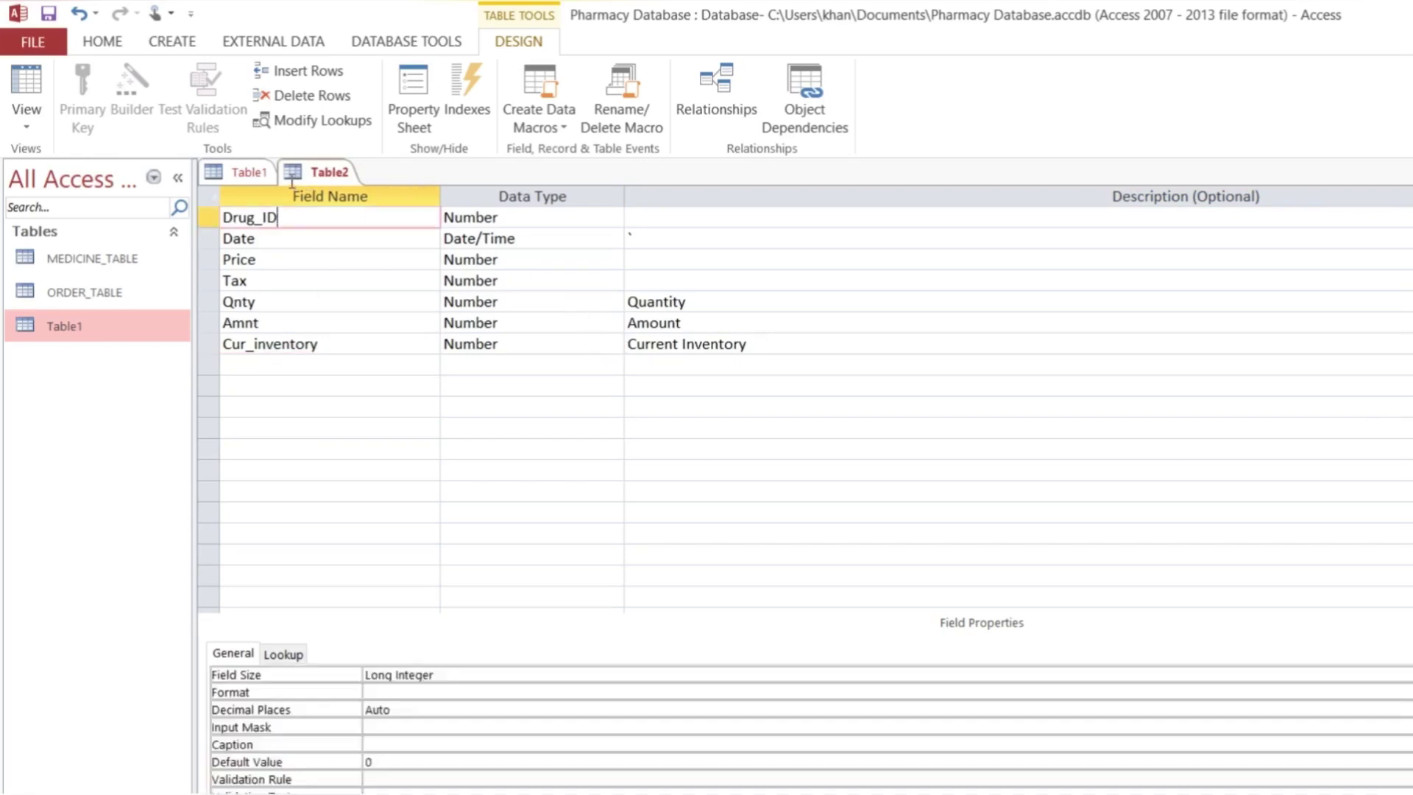
pyautogui.press('Down')
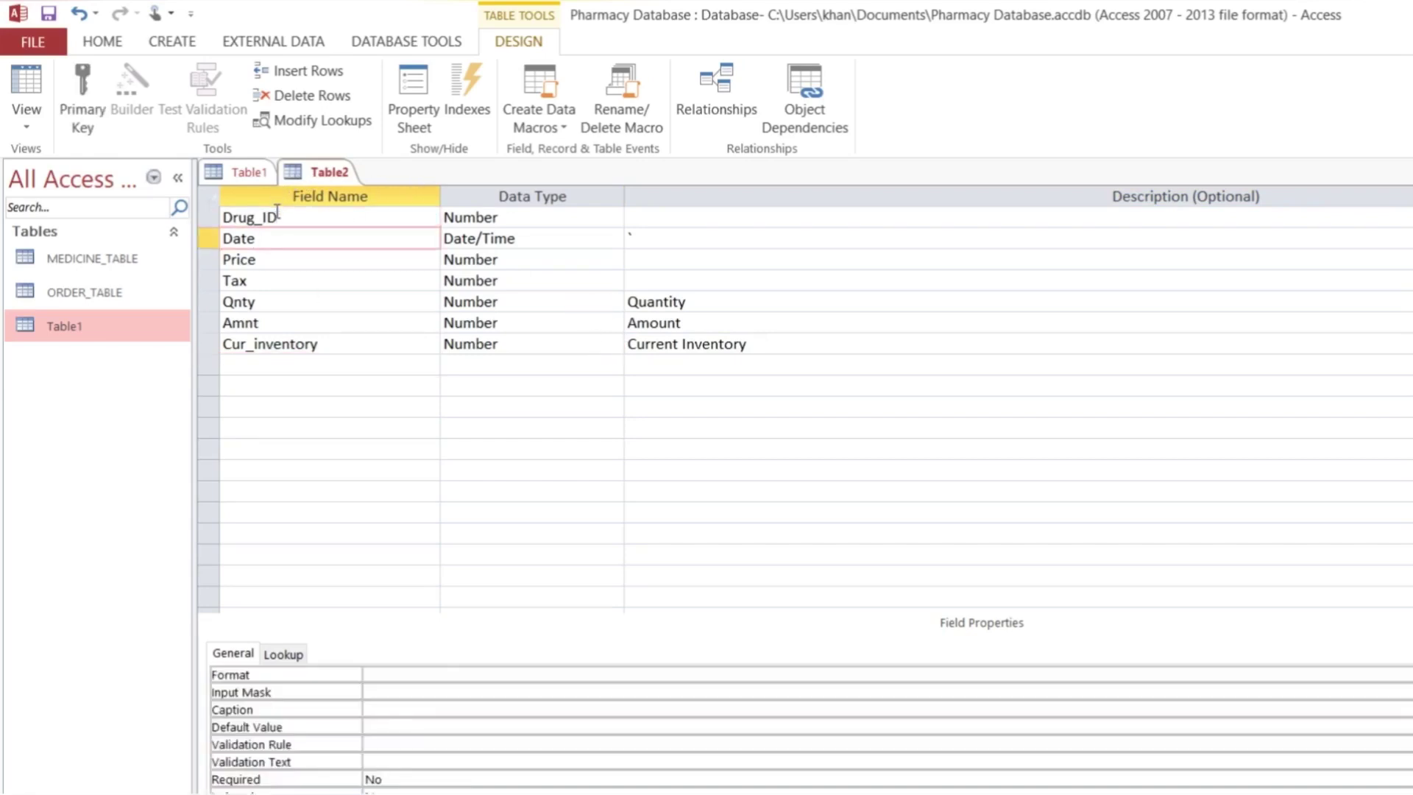
pyautogui.press('Down')
pyautogui.press('Down')
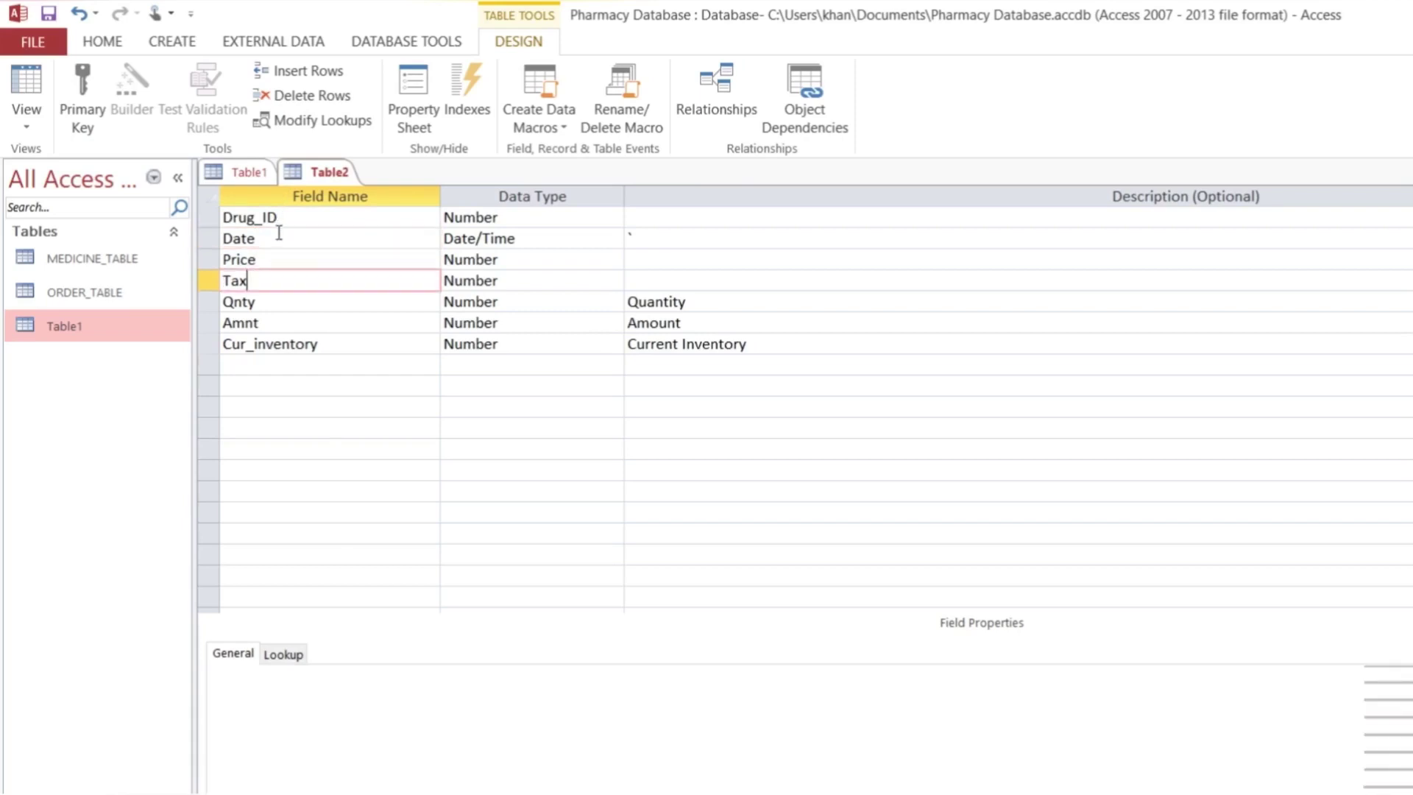
pyautogui.press('Down')
pyautogui.press('Down')
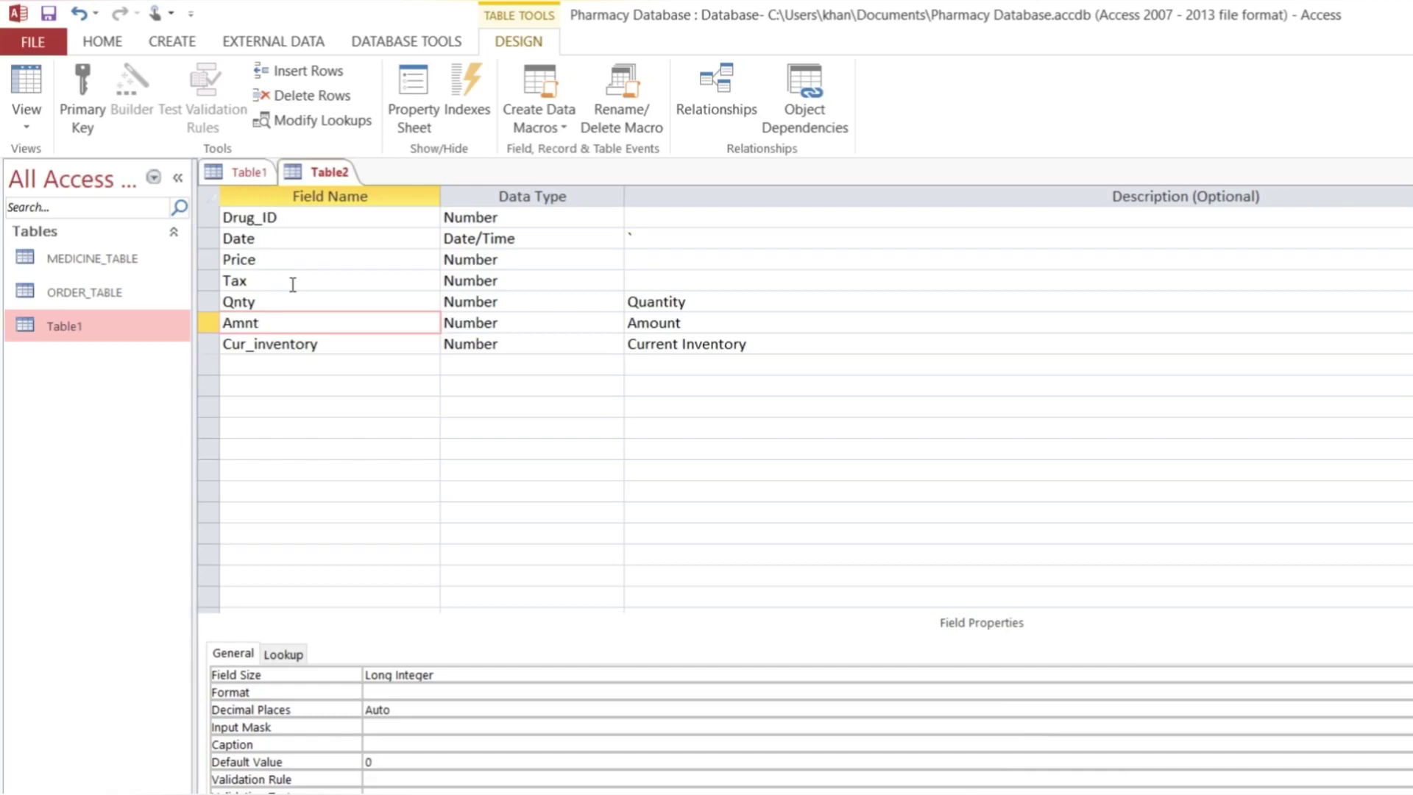
pyautogui.press('Down')
pyautogui.press('Down')
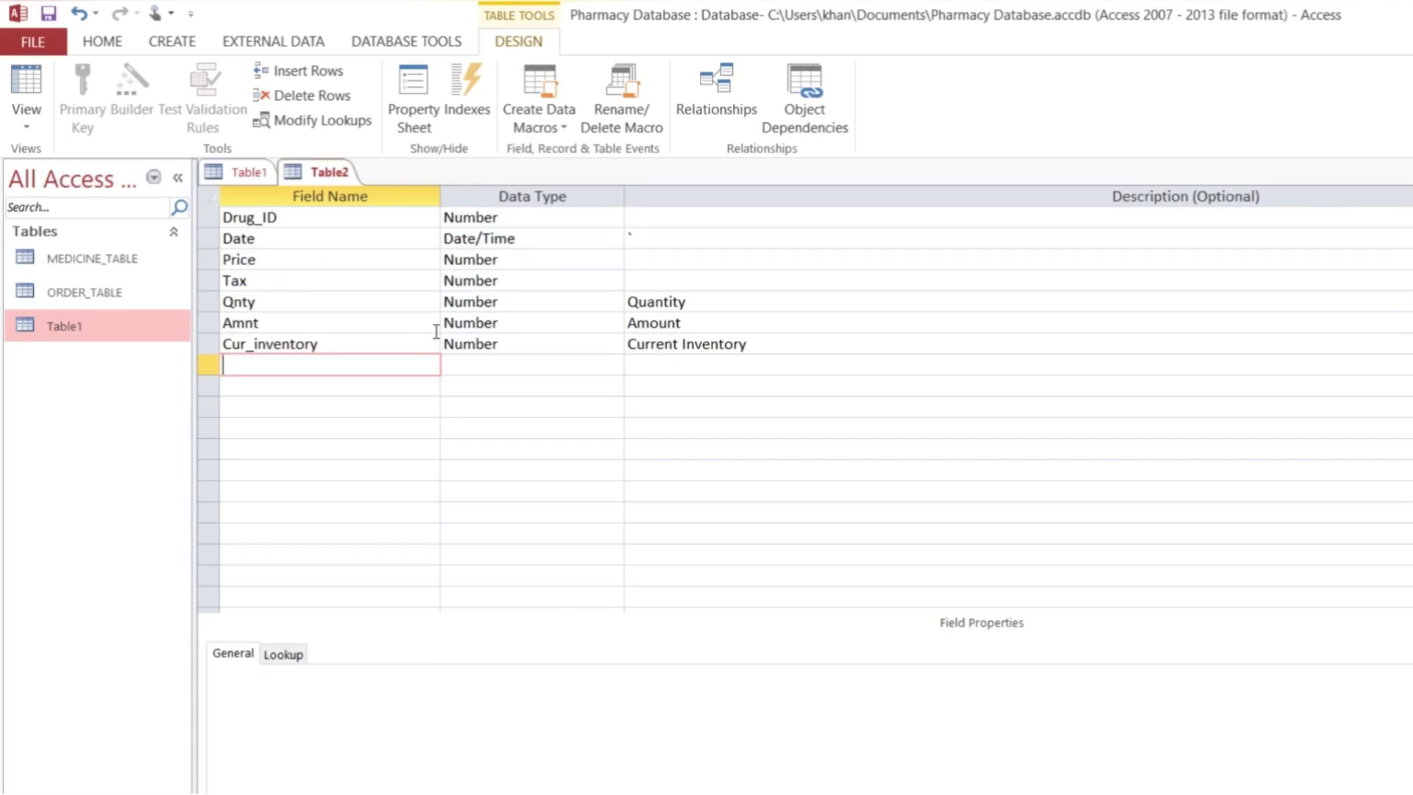
# - Set the Drug_ID field as the table's primary key
pyautogui.press('Up')
pyautogui.press('Up')
pyautogui.press('Up')
pyautogui.press('Up')
pyautogui.press('Up')
pyautogui.press('Up')
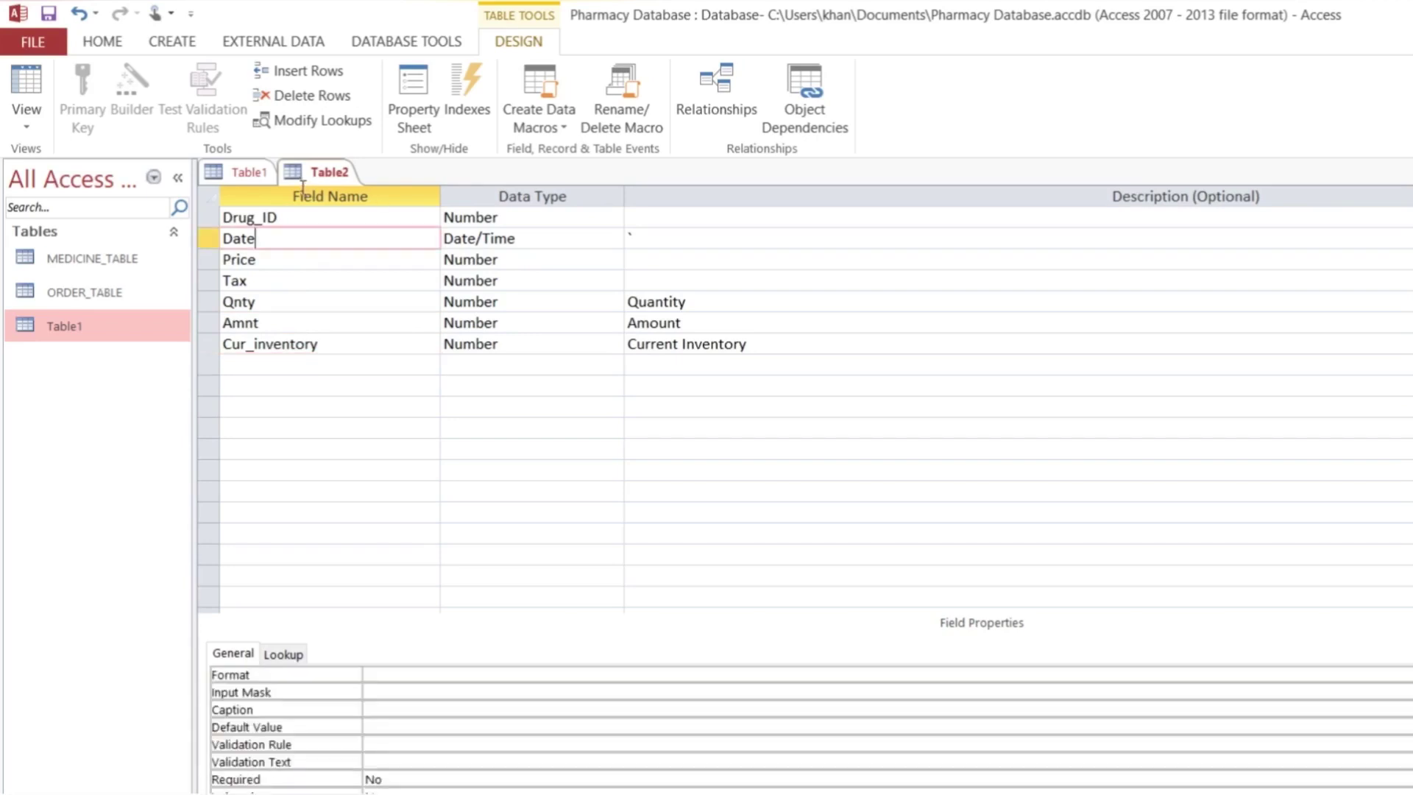
pyautogui.press('Up')
pyautogui.click(62, 78)
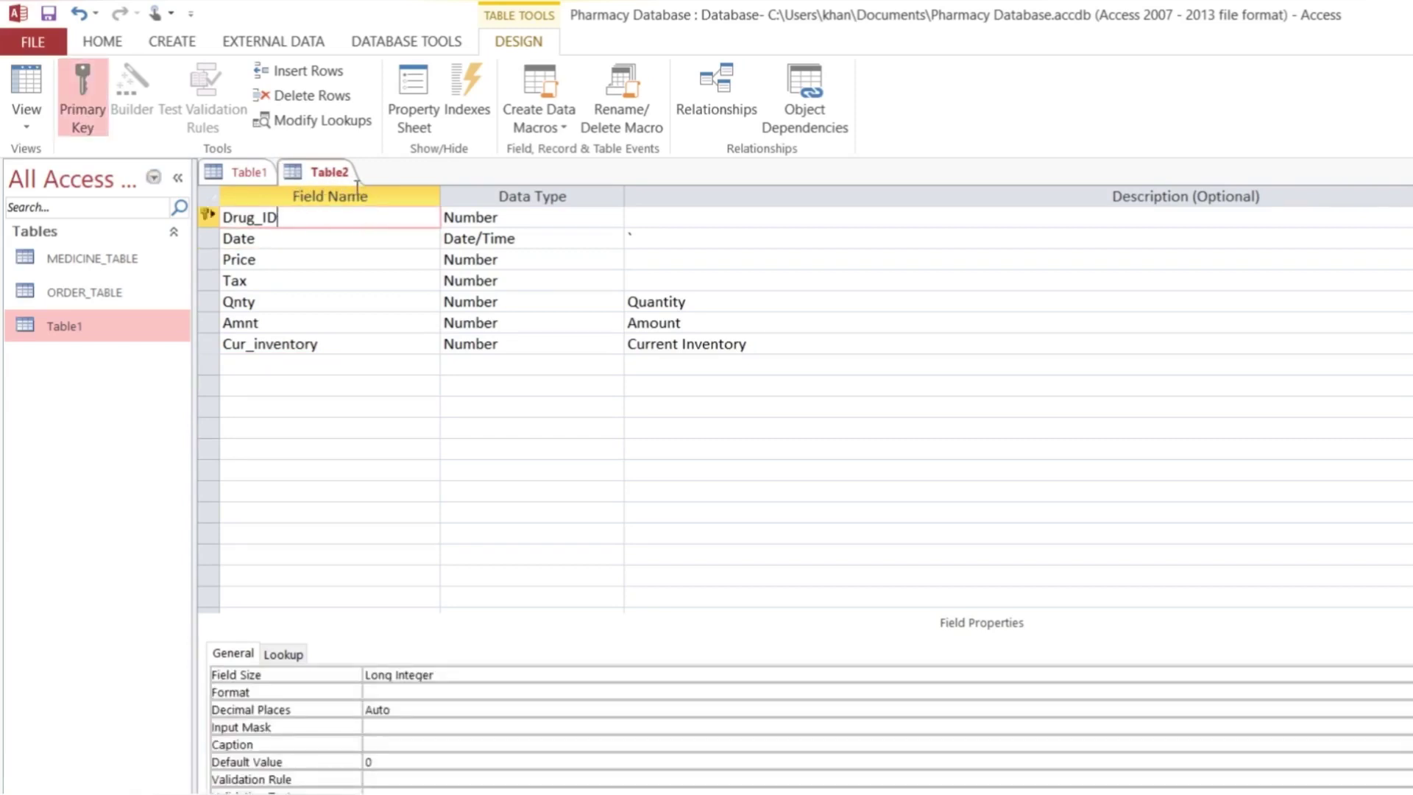
# - Save the table as STOCK _TABLE, close it, and go through the saved tables in the object list
pyautogui.hotkey('ctrl', 's')
pyautogui.press('BackSpace')
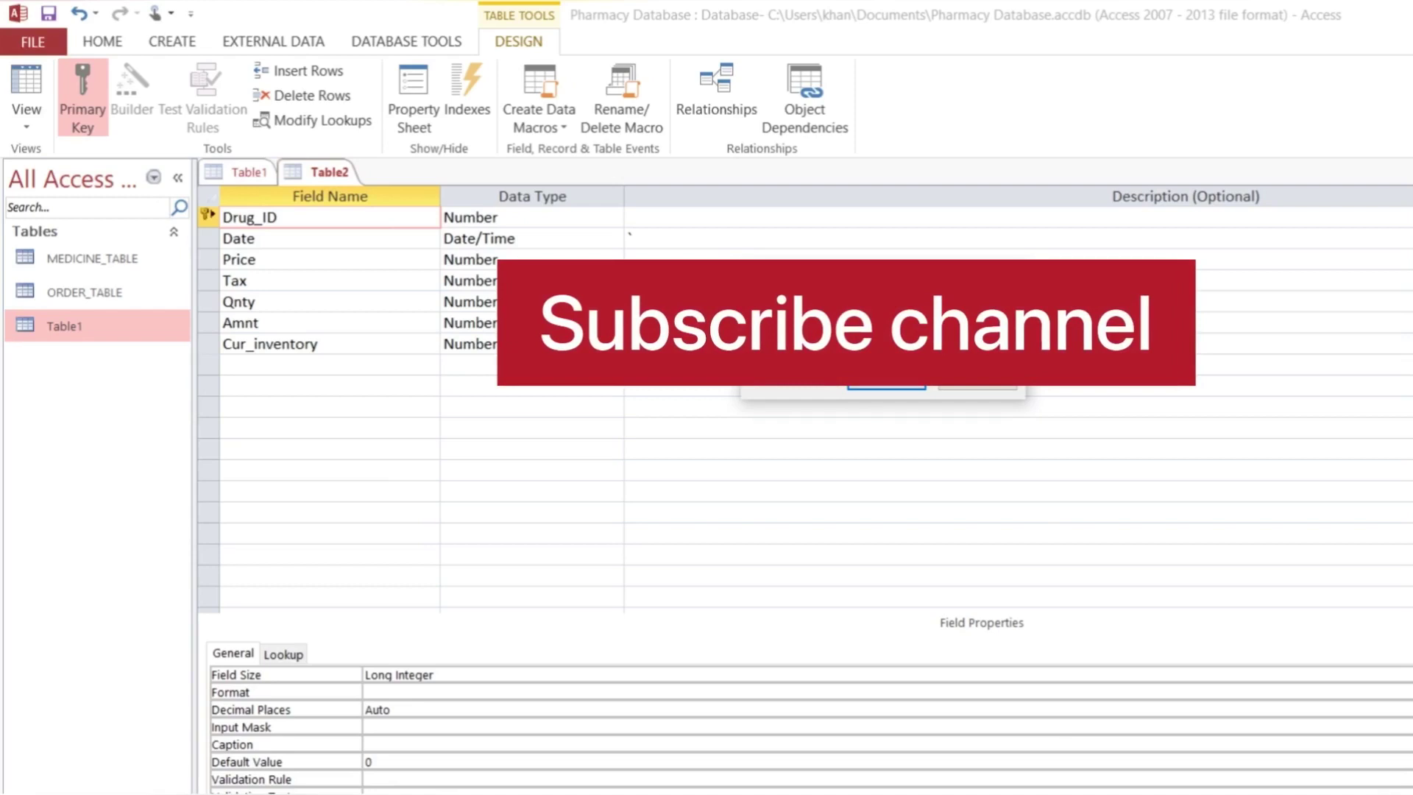
pyautogui.write('CK')
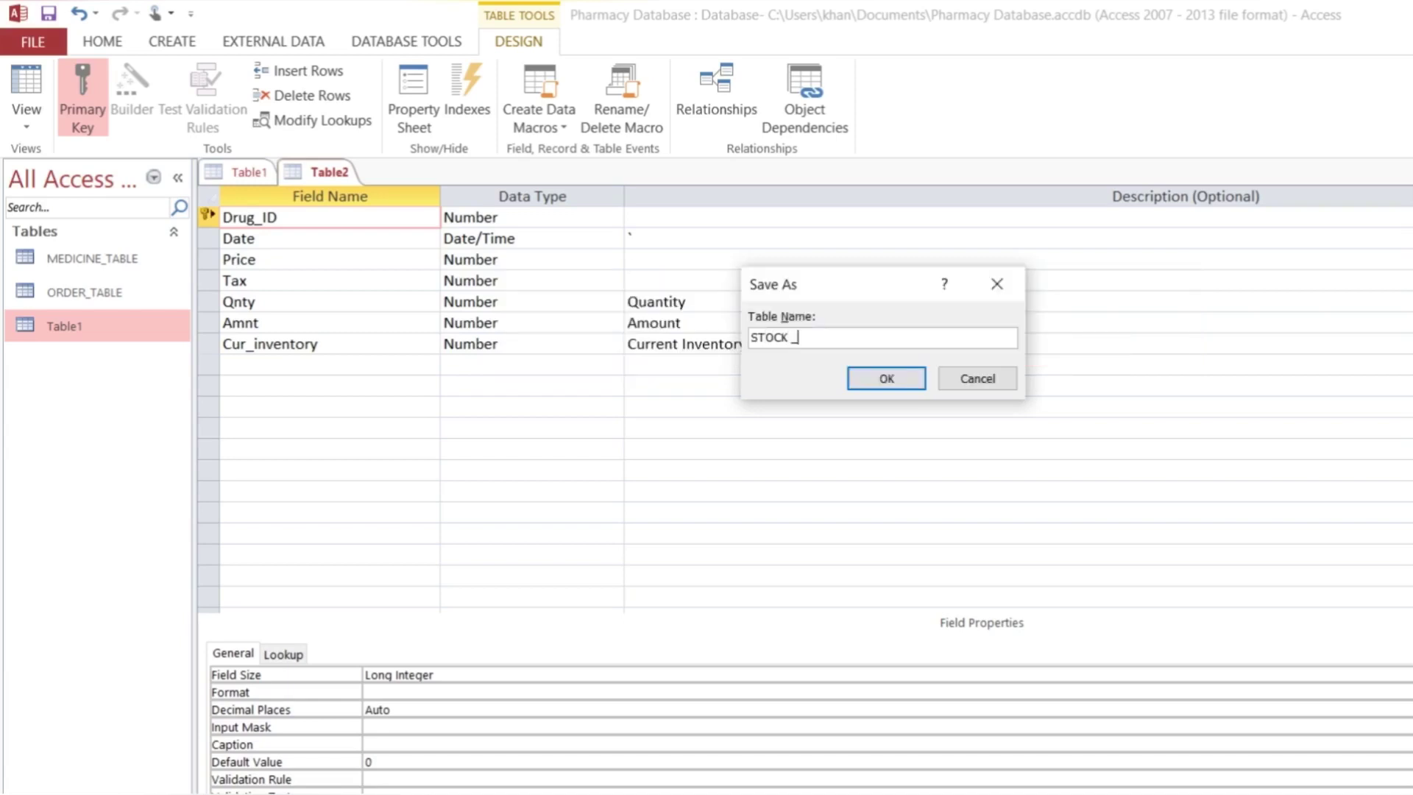
pyautogui.write(' _TABLE')
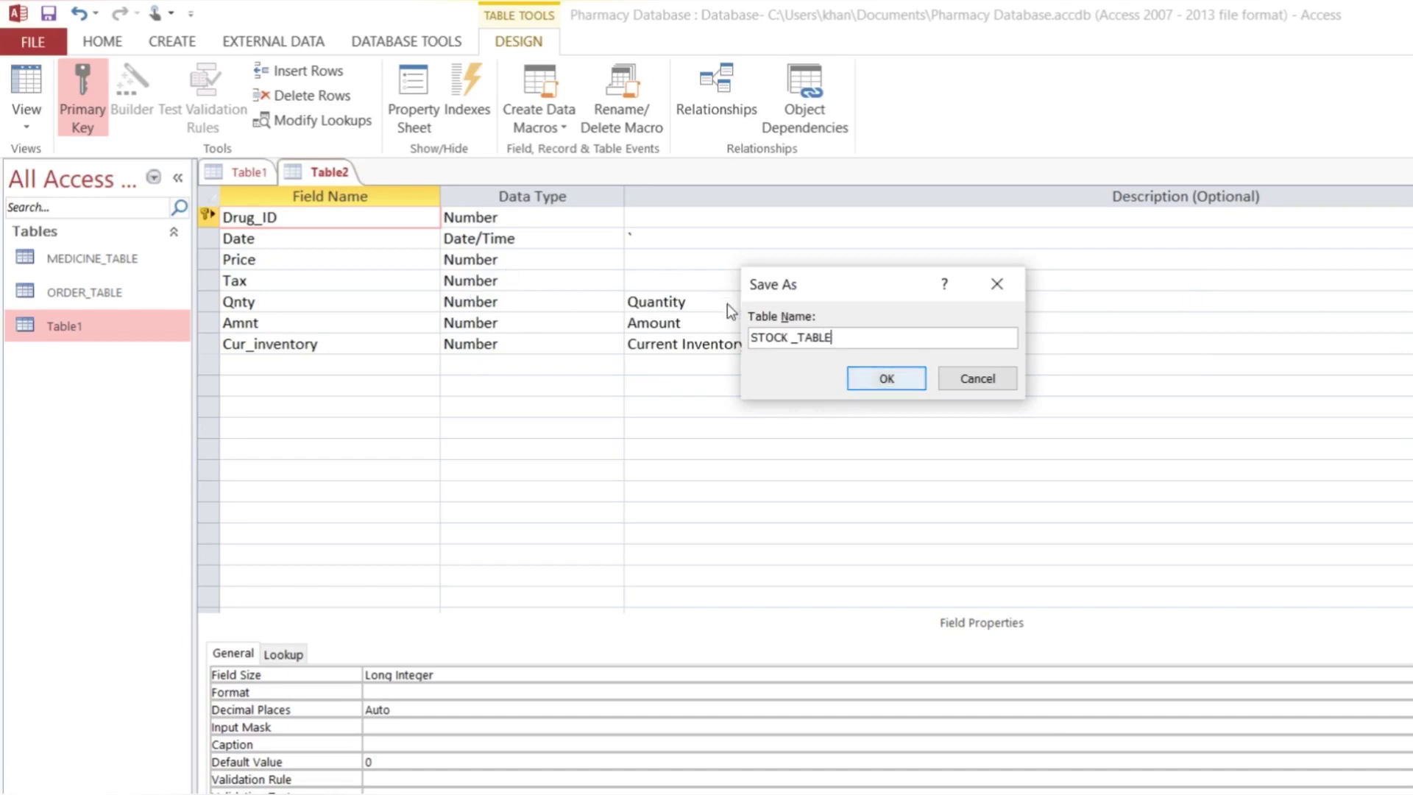
pyautogui.press('Return')
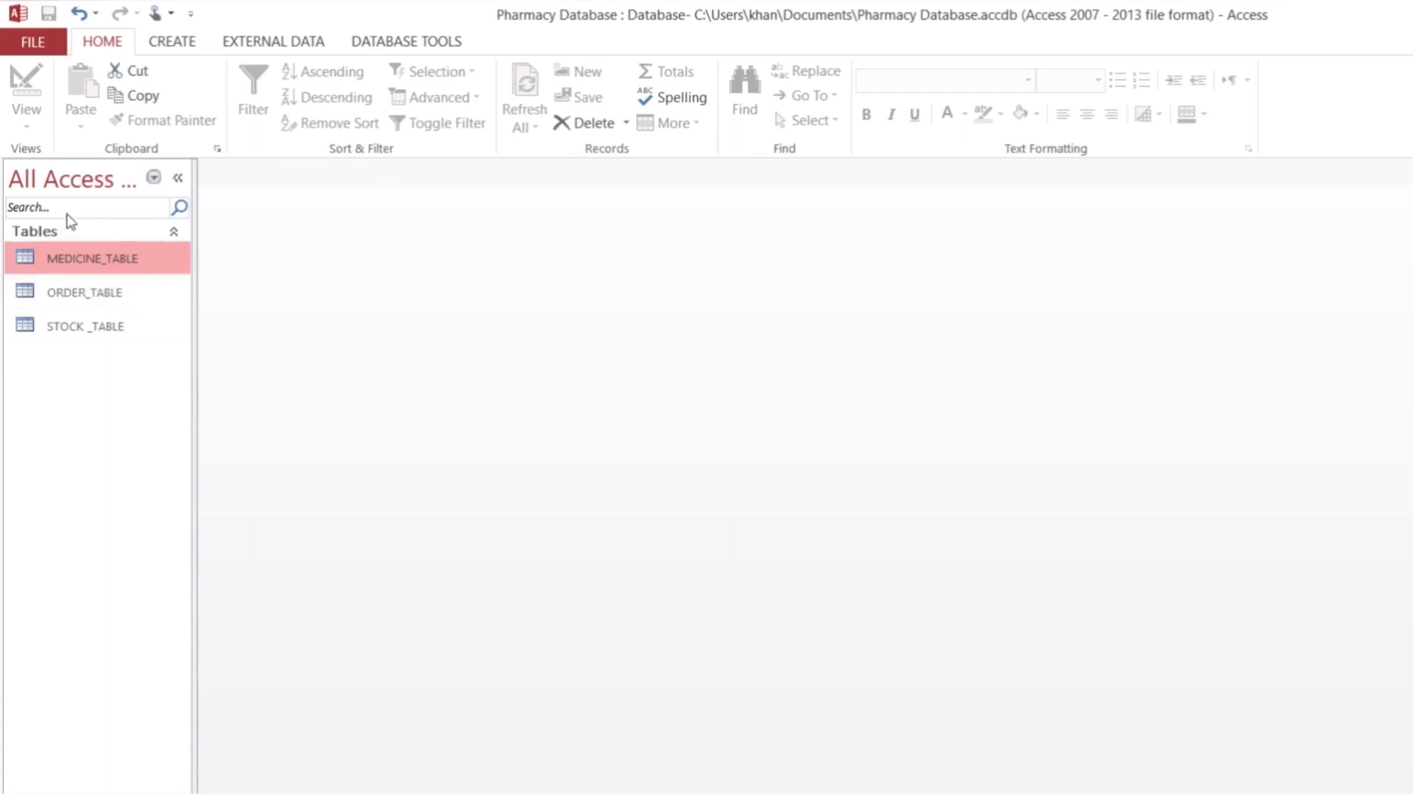
pyautogui.press('Down')
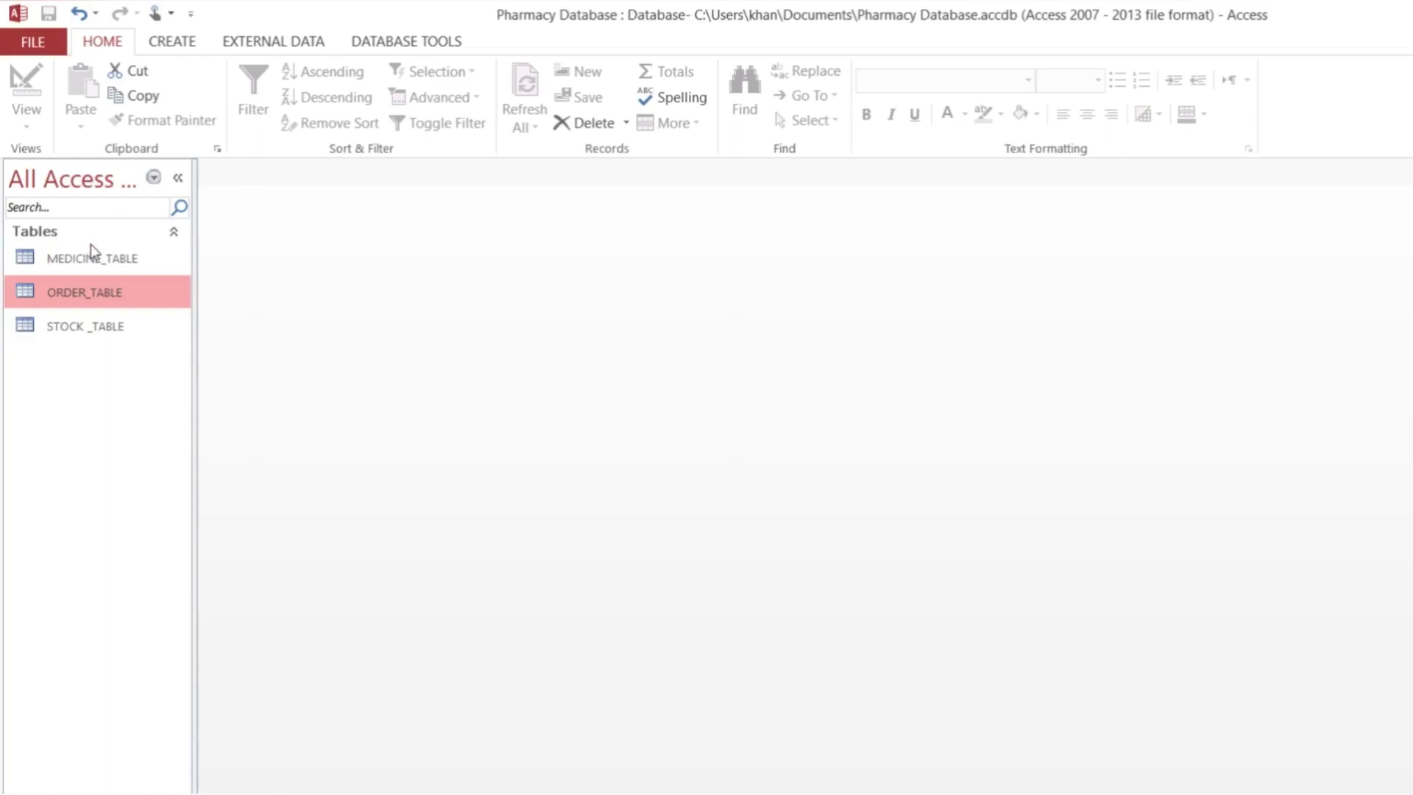
pyautogui.press('Down')
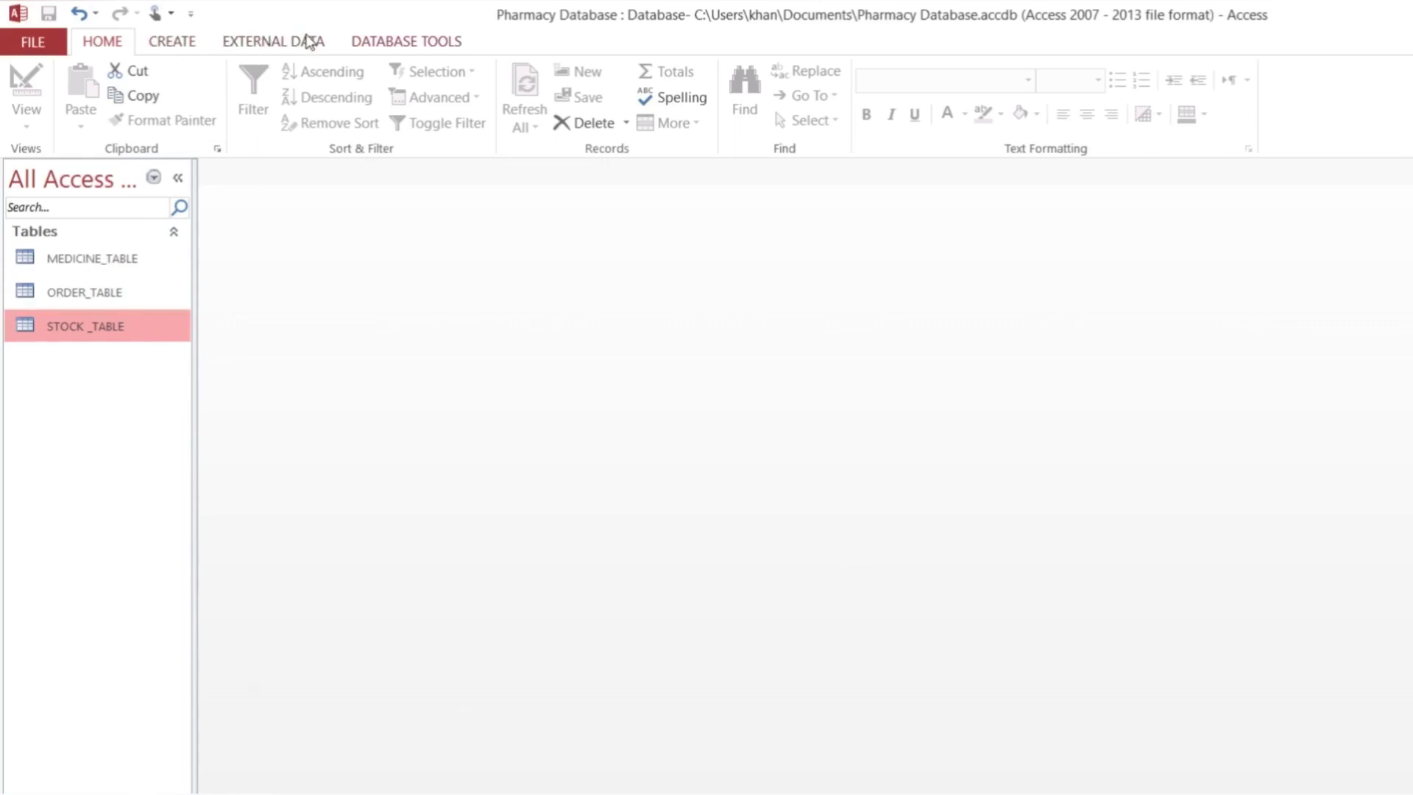
# - Open the Relationships window and add MEDICINE_TABLE, ORDER_TABLE and STOCK _TABLE to the layout
pyautogui.click(343, 42)
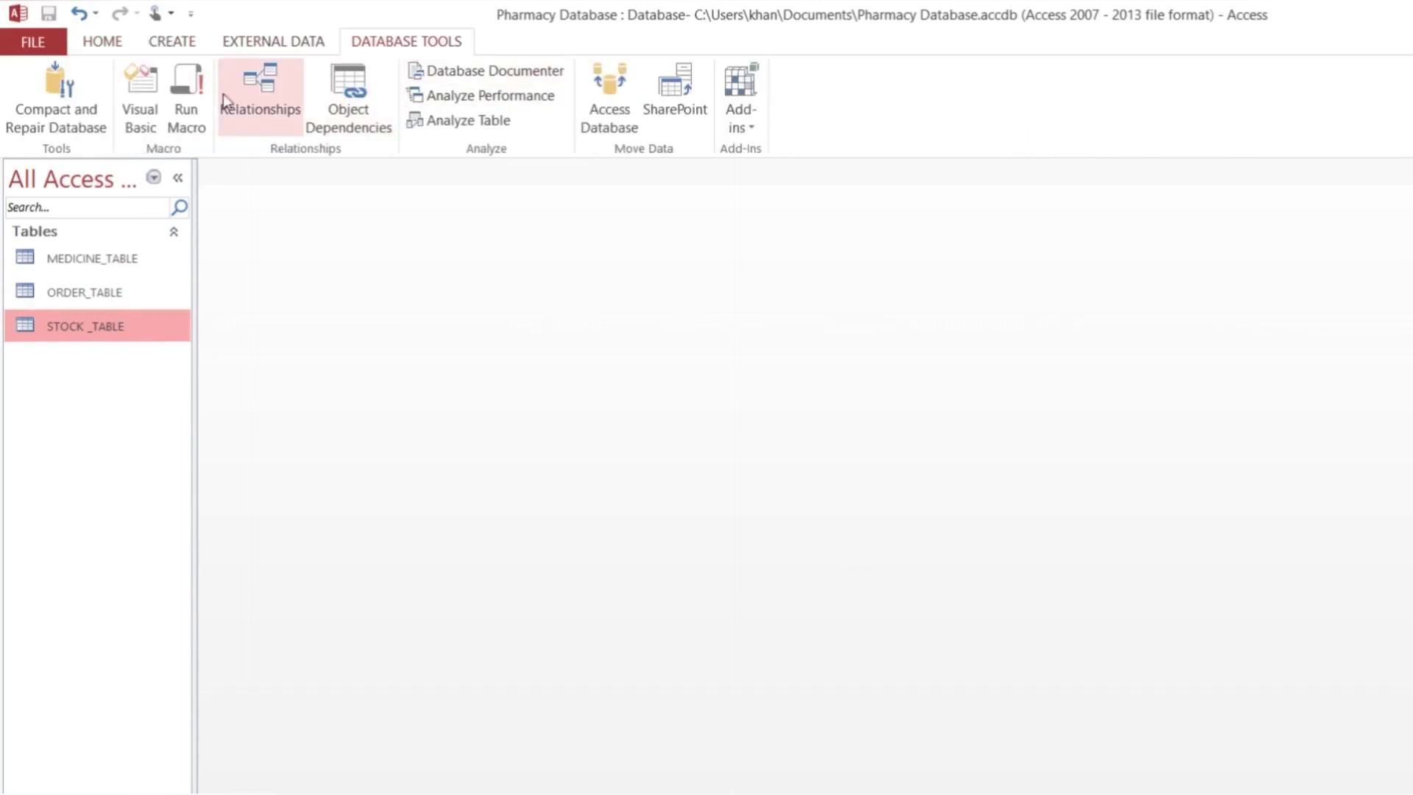
pyautogui.click(203, 94)
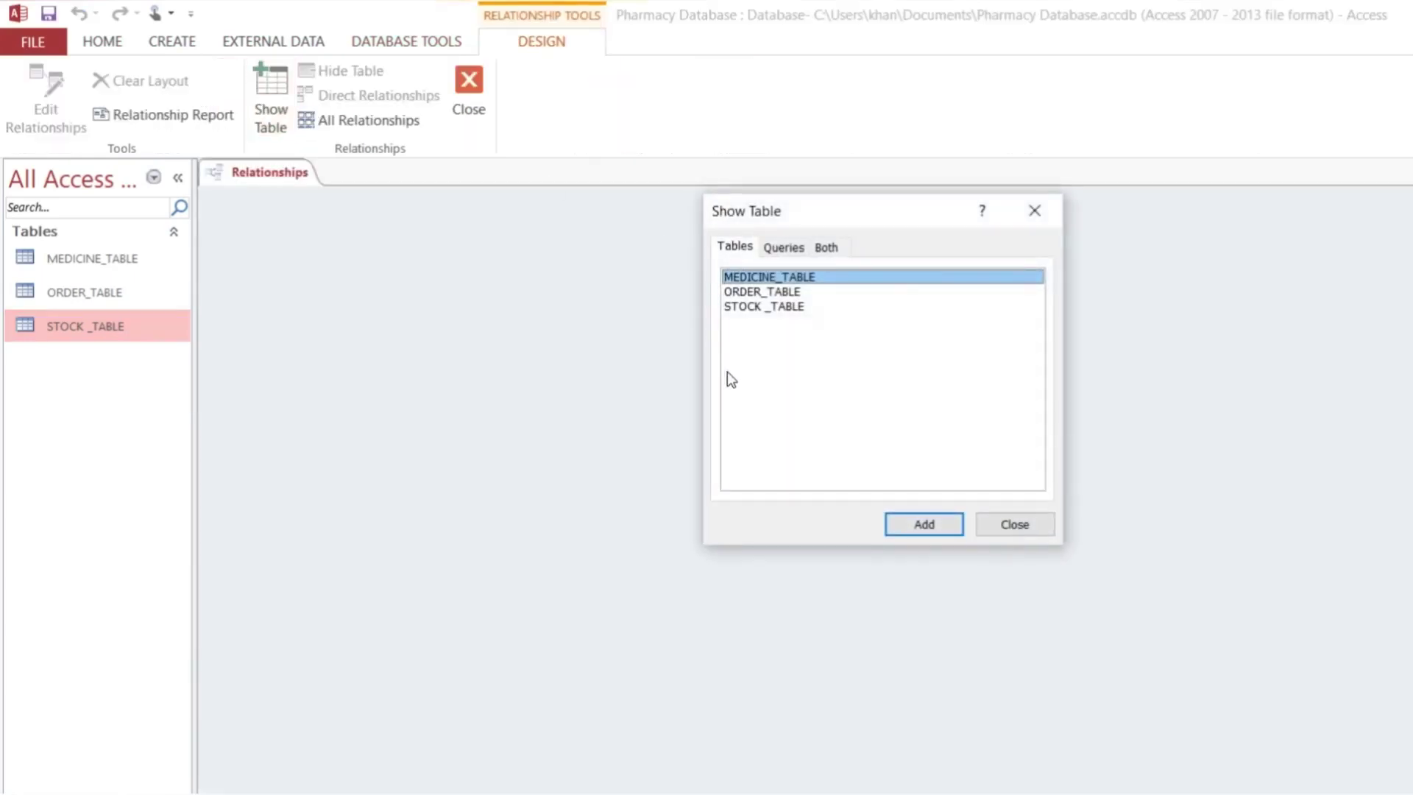
pyautogui.press('Return')
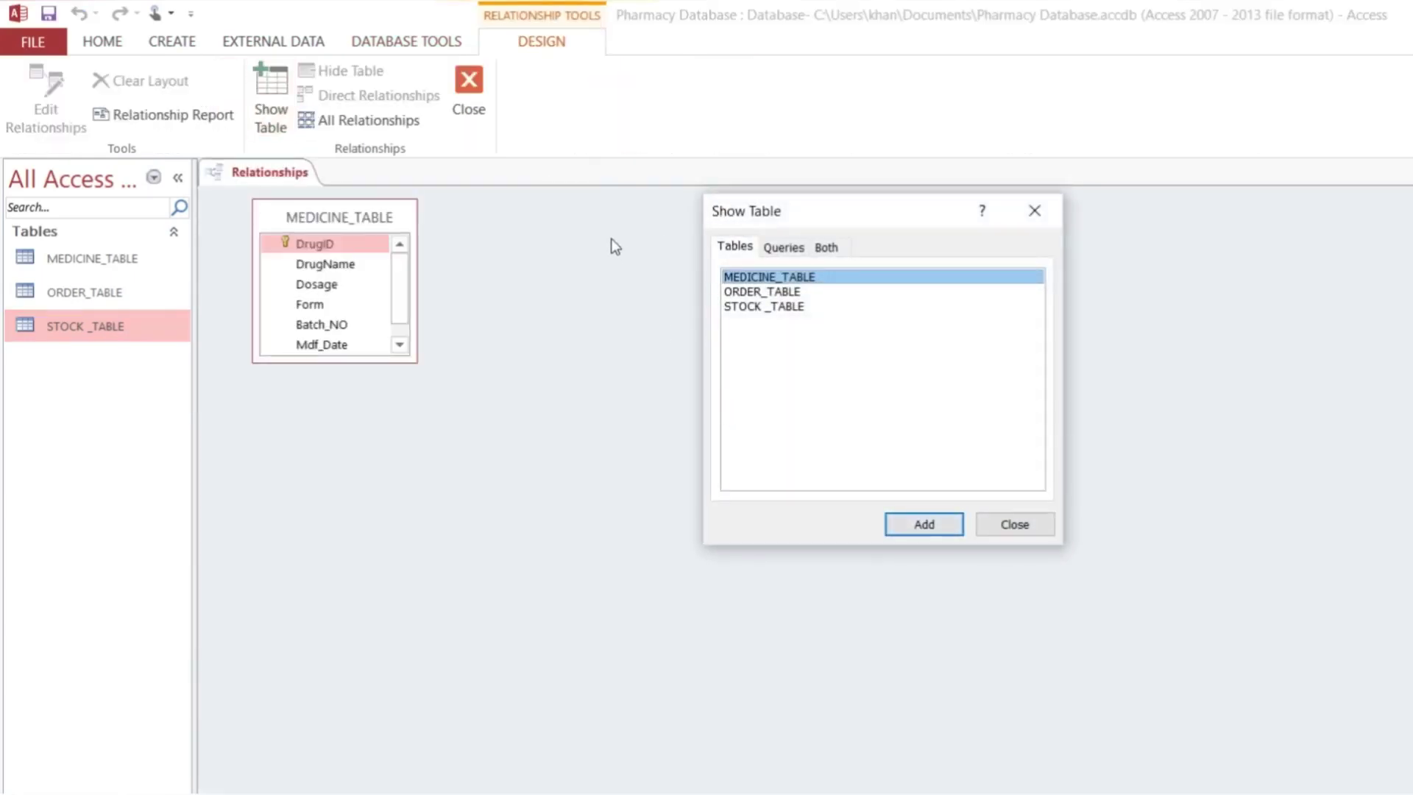
pyautogui.press('Down')
pyautogui.press('Return')
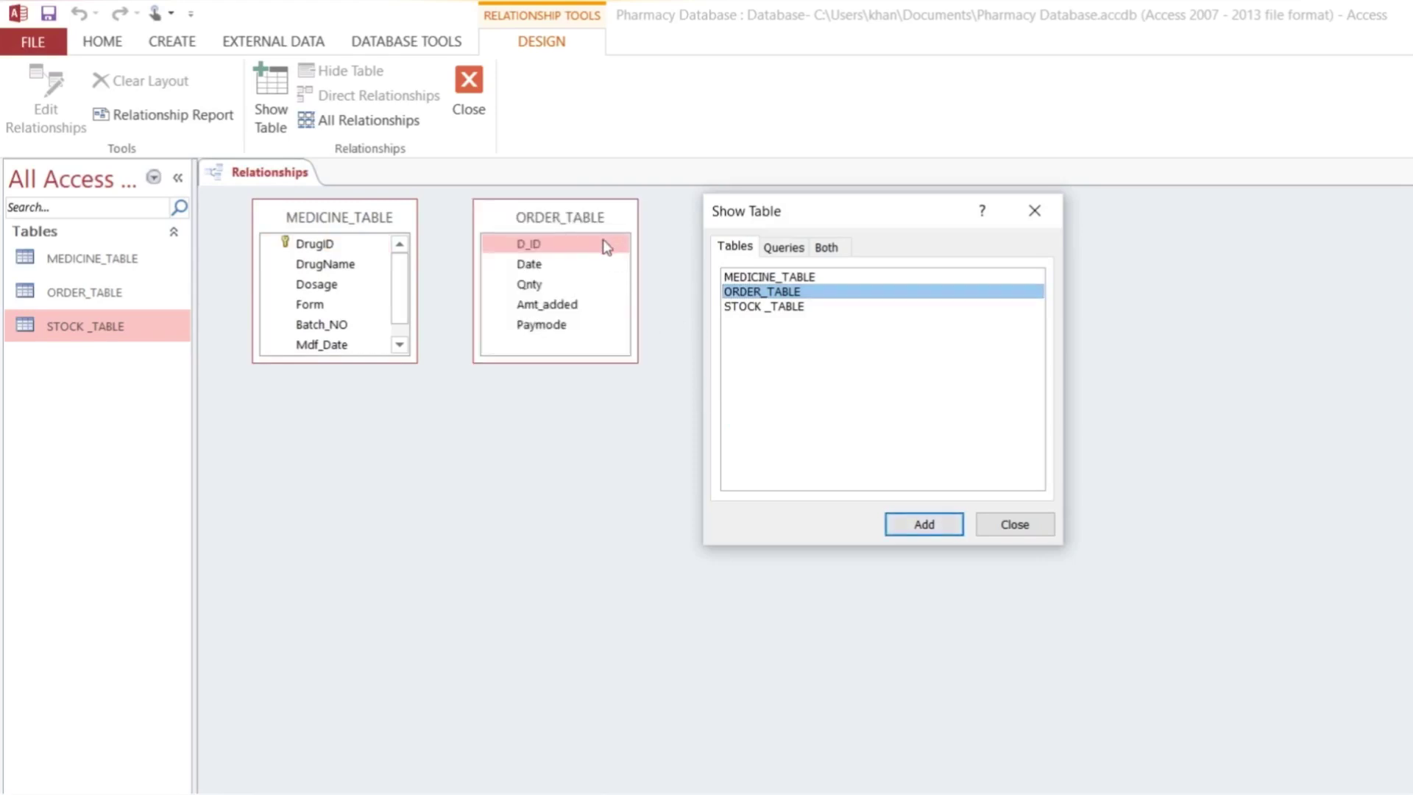
pyautogui.press('Down')
pyautogui.press('Return')
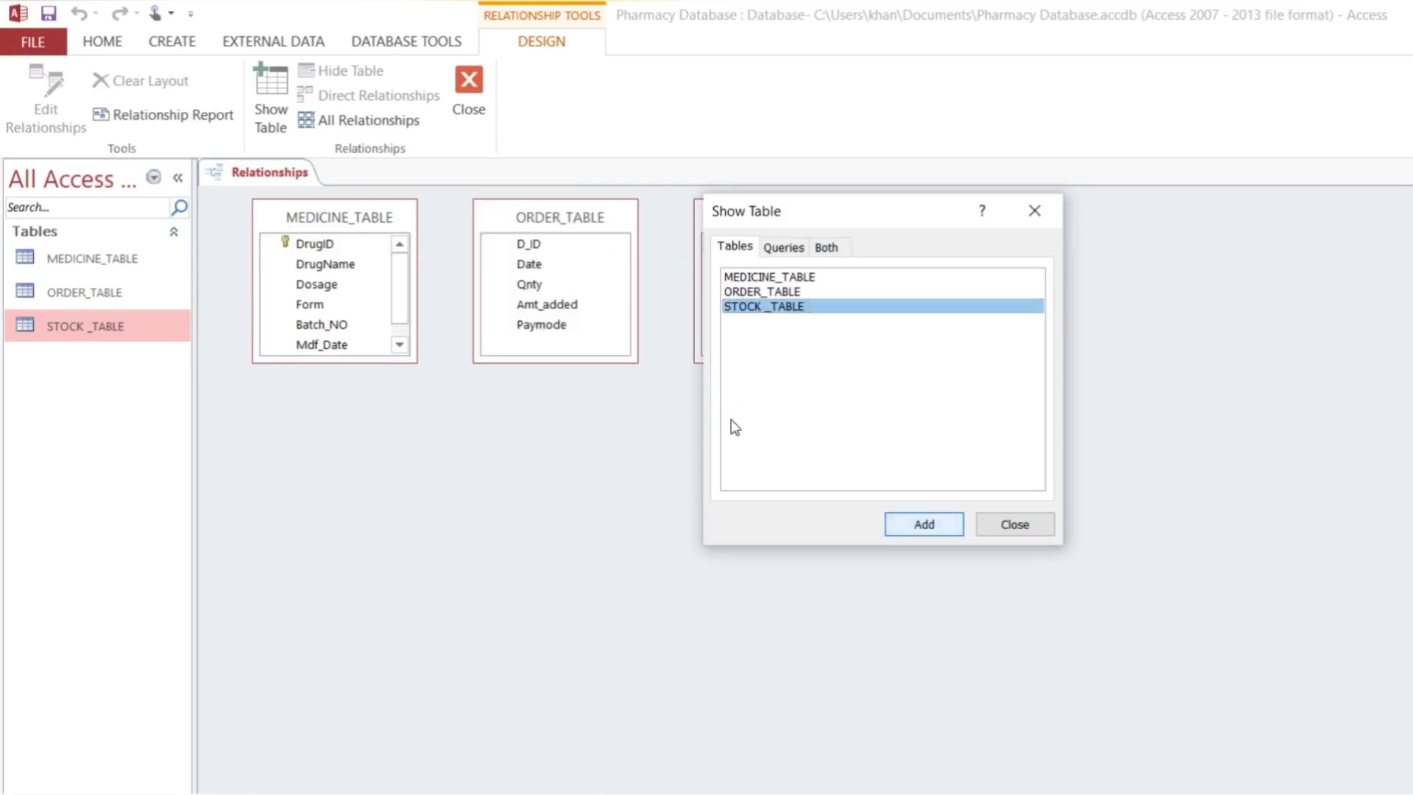
pyautogui.press('Tab')
pyautogui.press('Return')
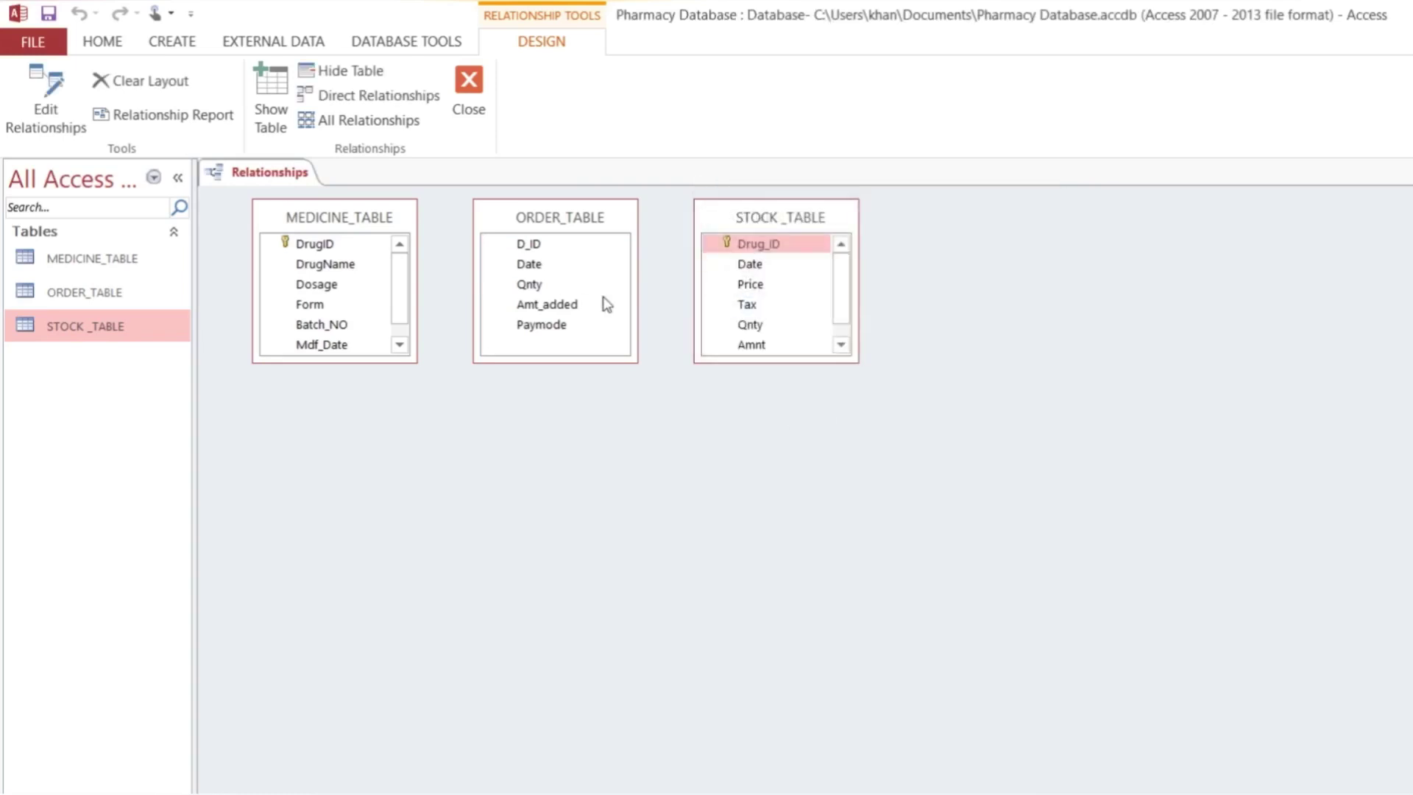
# - Lengthen the STOCK _TABLE, ORDER_TABLE and MEDICINE_TABLE boxes to fit their complete field lists
pyautogui.moveTo(776, 362); pyautogui.dragTo(776, 454)
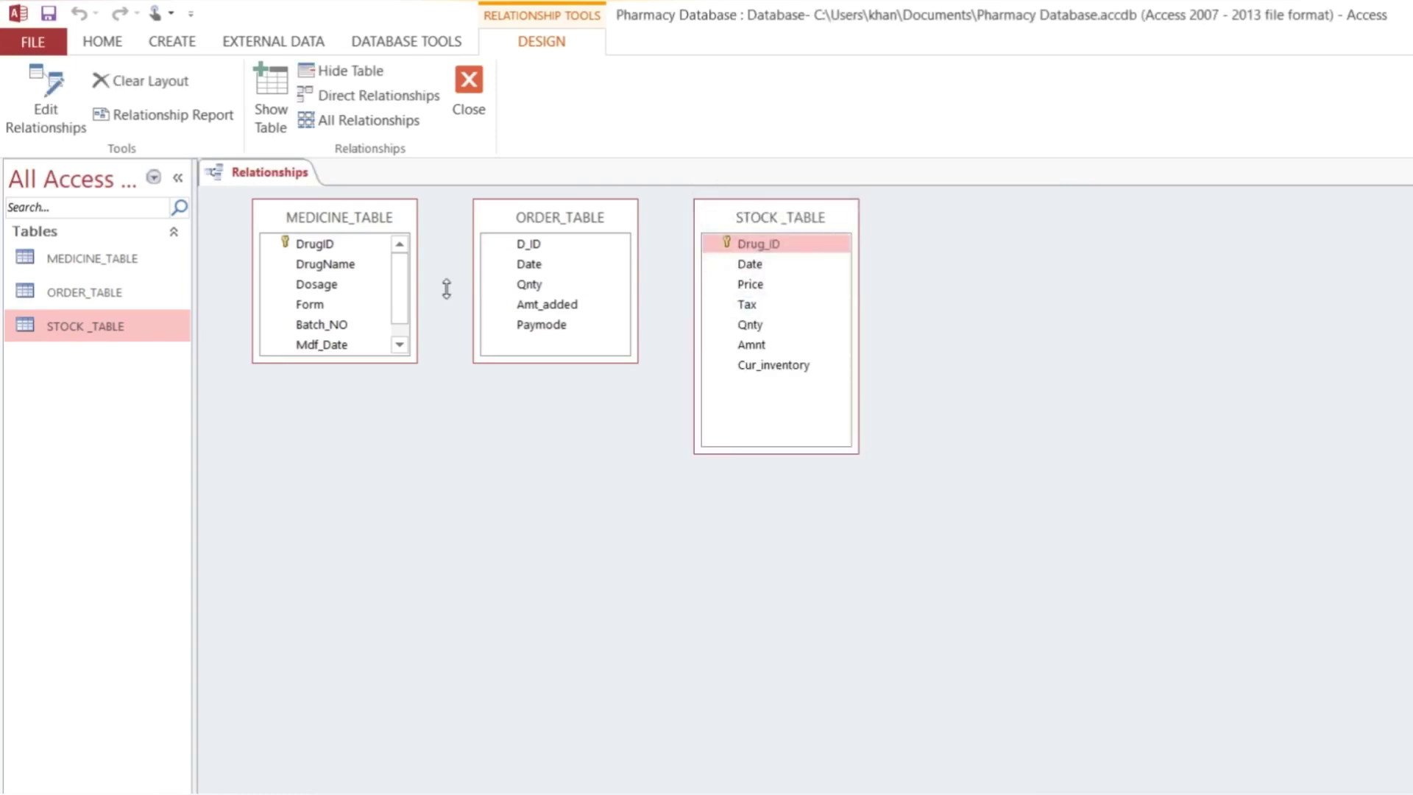
pyautogui.moveTo(441, 286); pyautogui.dragTo(448, 363)
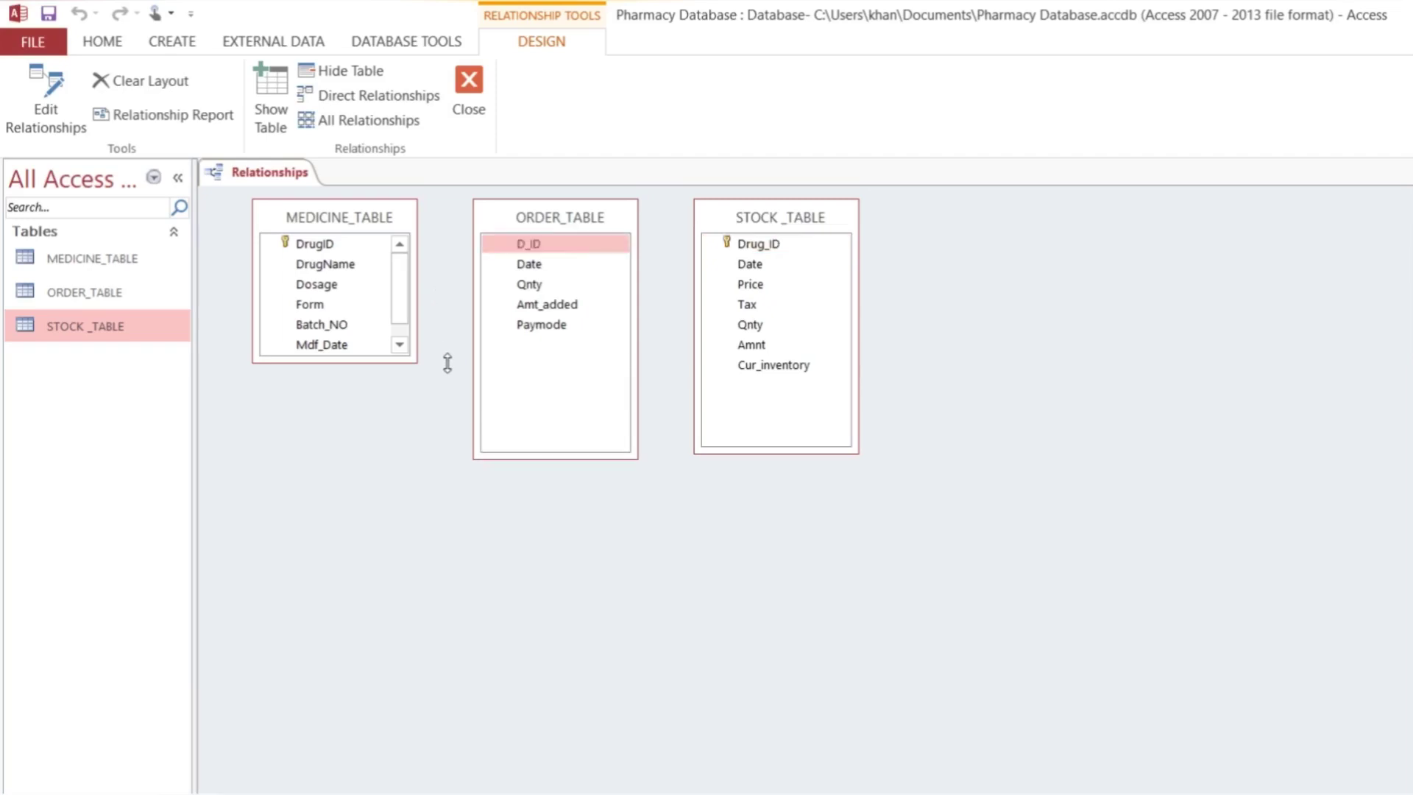
pyautogui.click(291, 293)
pyautogui.moveTo(291, 293); pyautogui.dragTo(302, 365)
# - Try spreading out the tables with ORDER_TABLE above and between STOCK _TABLE and MEDICINE_TABLE
pyautogui.moveTo(294, 218); pyautogui.dragTo(663, 459)
pyautogui.moveTo(569, 370); pyautogui.dragTo(830, 381)
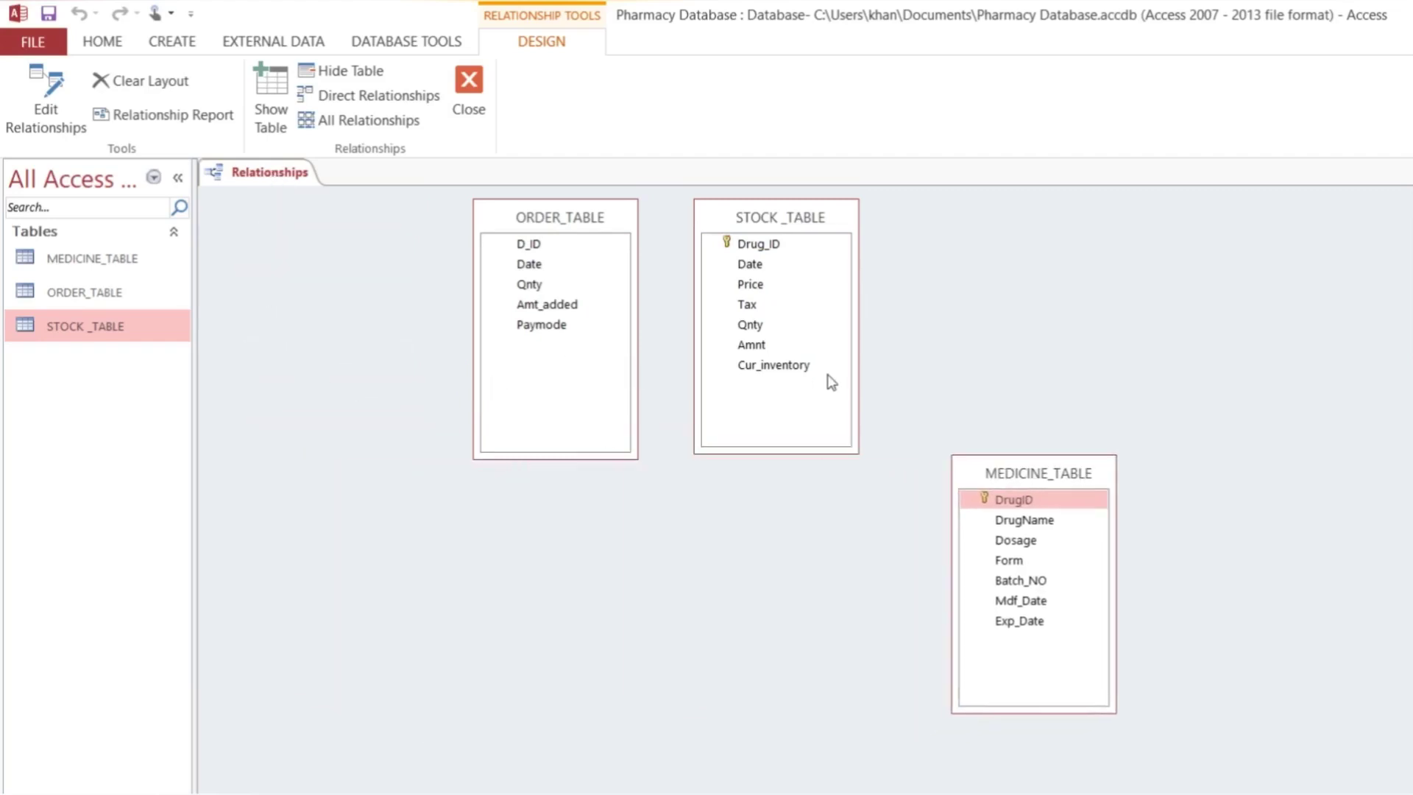
pyautogui.moveTo(470, 175); pyautogui.dragTo(418, 310)
pyautogui.moveTo(638, 181); pyautogui.dragTo(589, 464)
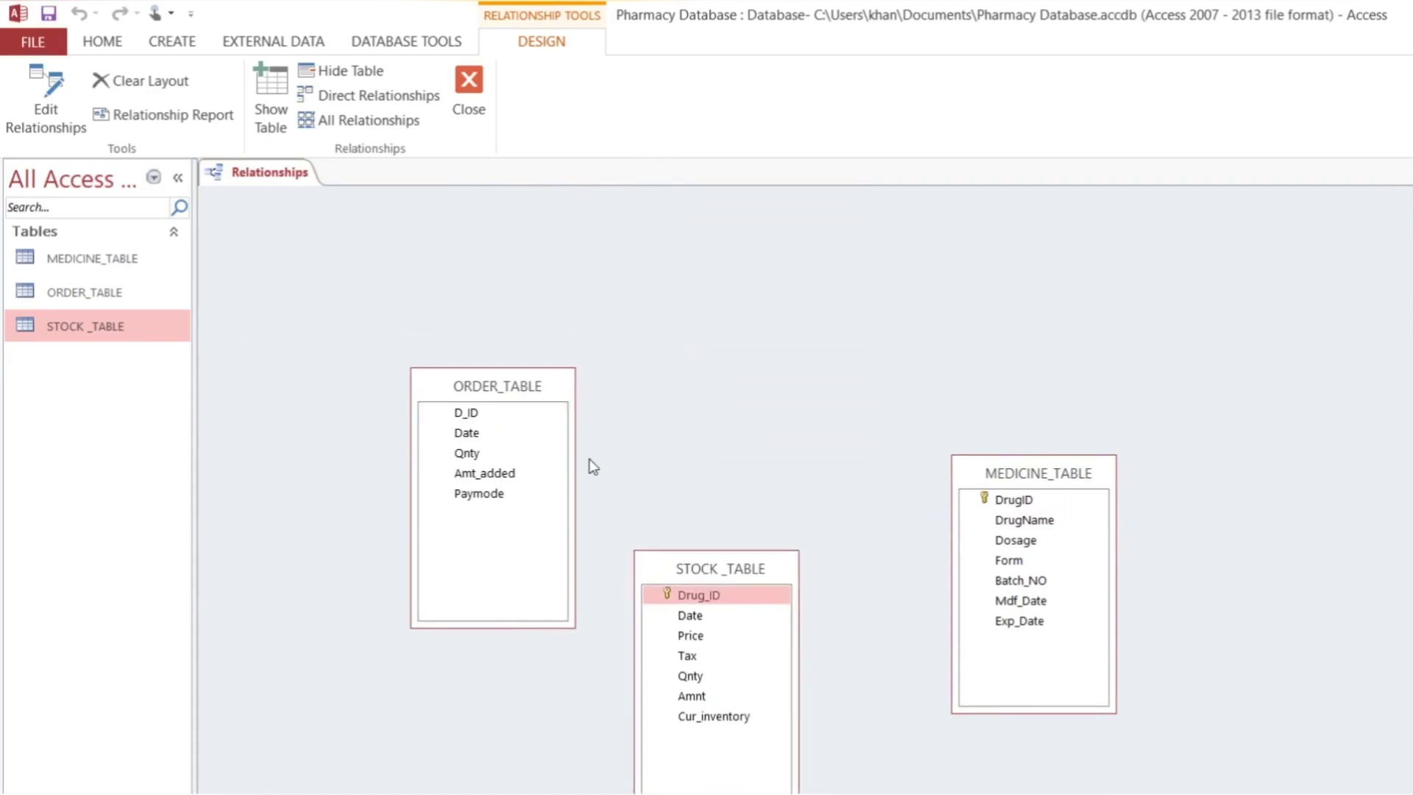
pyautogui.moveTo(404, 319); pyautogui.dragTo(650, 204)
pyautogui.moveTo(558, 464); pyautogui.dragTo(403, 324)
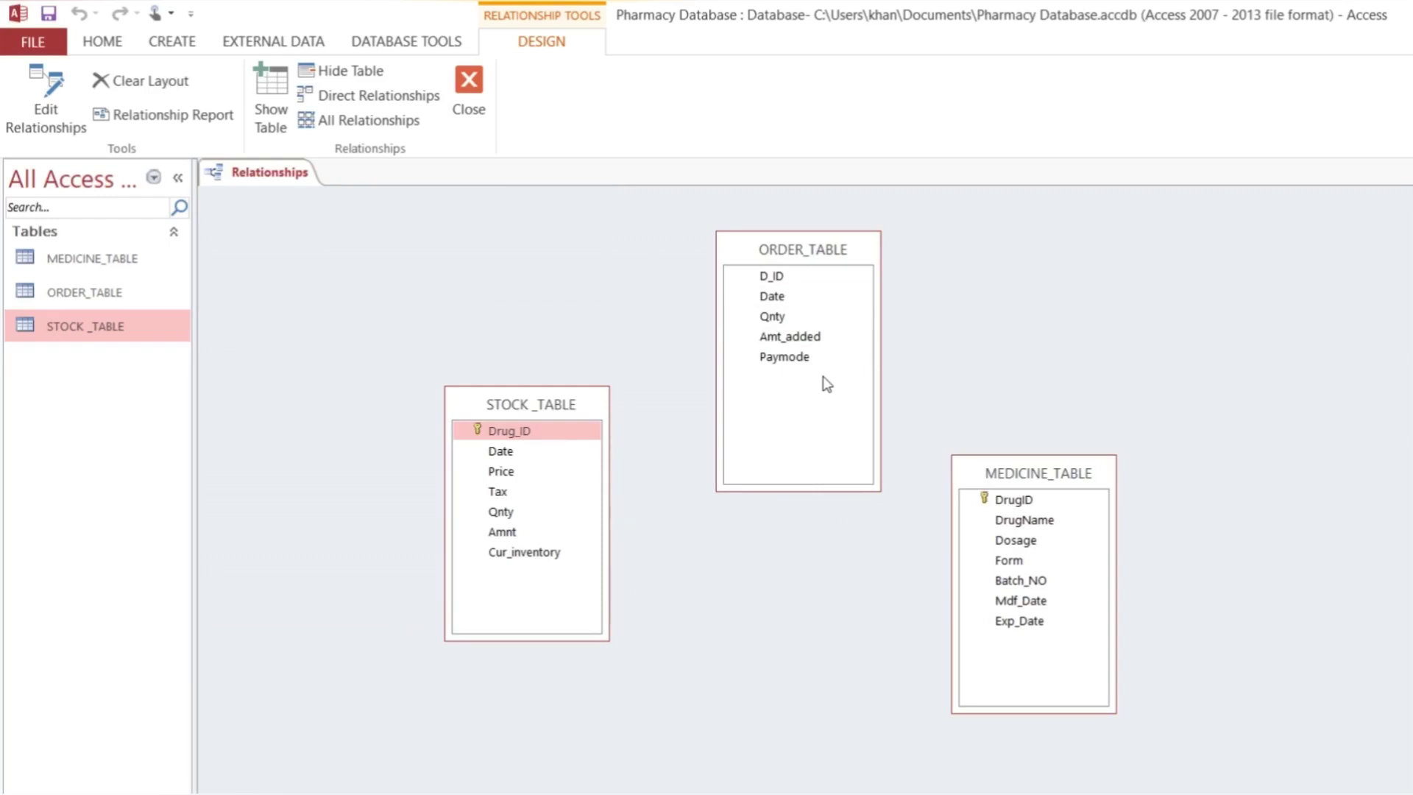
# - Rearrange the layout with MEDICINE_TABLE upper centre, STOCK _TABLE at its lower left and ORDER_TABLE at its lower right
pyautogui.moveTo(1038, 474); pyautogui.dragTo(508, 174)
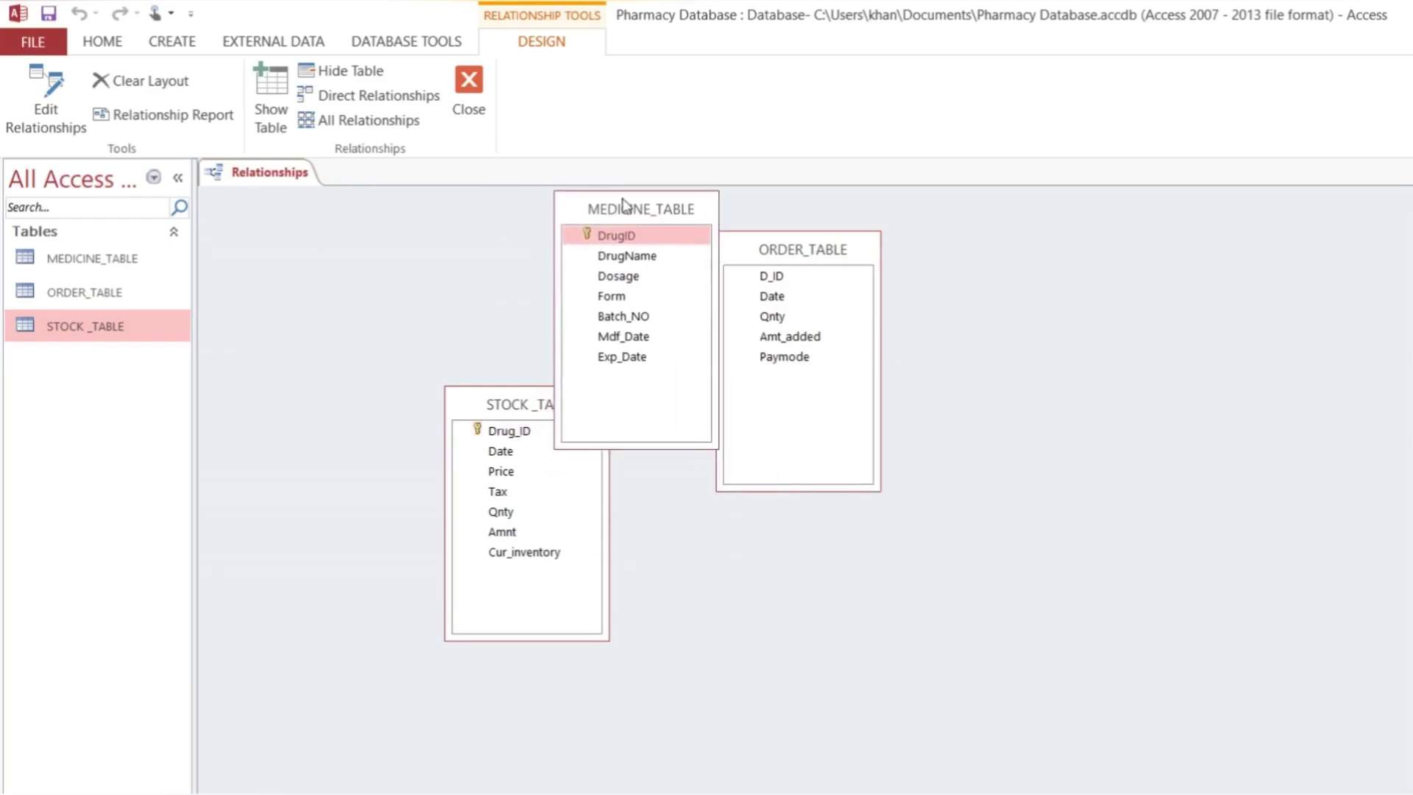
pyautogui.moveTo(802, 249); pyautogui.dragTo(1088, 427)
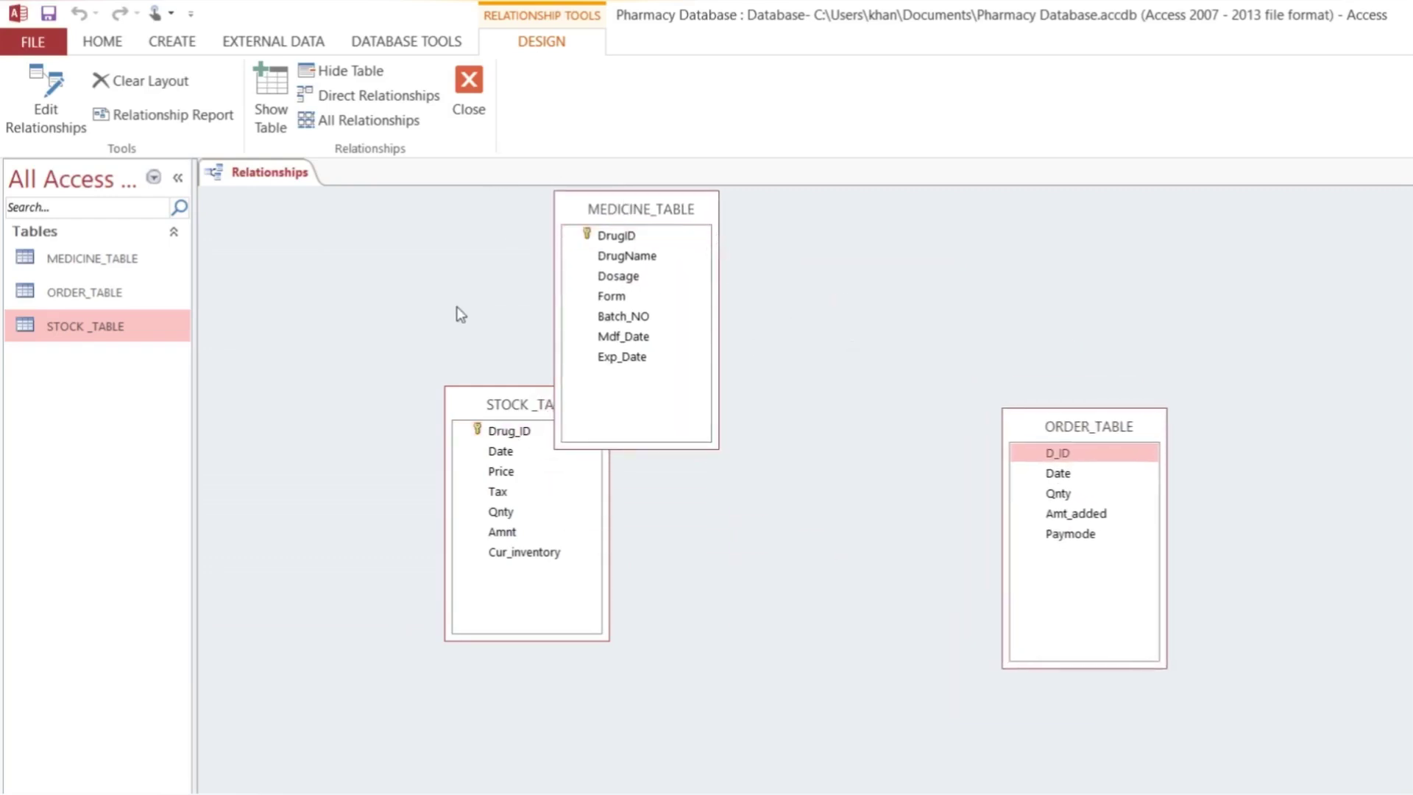
pyautogui.moveTo(508, 405); pyautogui.dragTo(355, 485)
pyautogui.moveTo(540, 175); pyautogui.dragTo(613, 236)
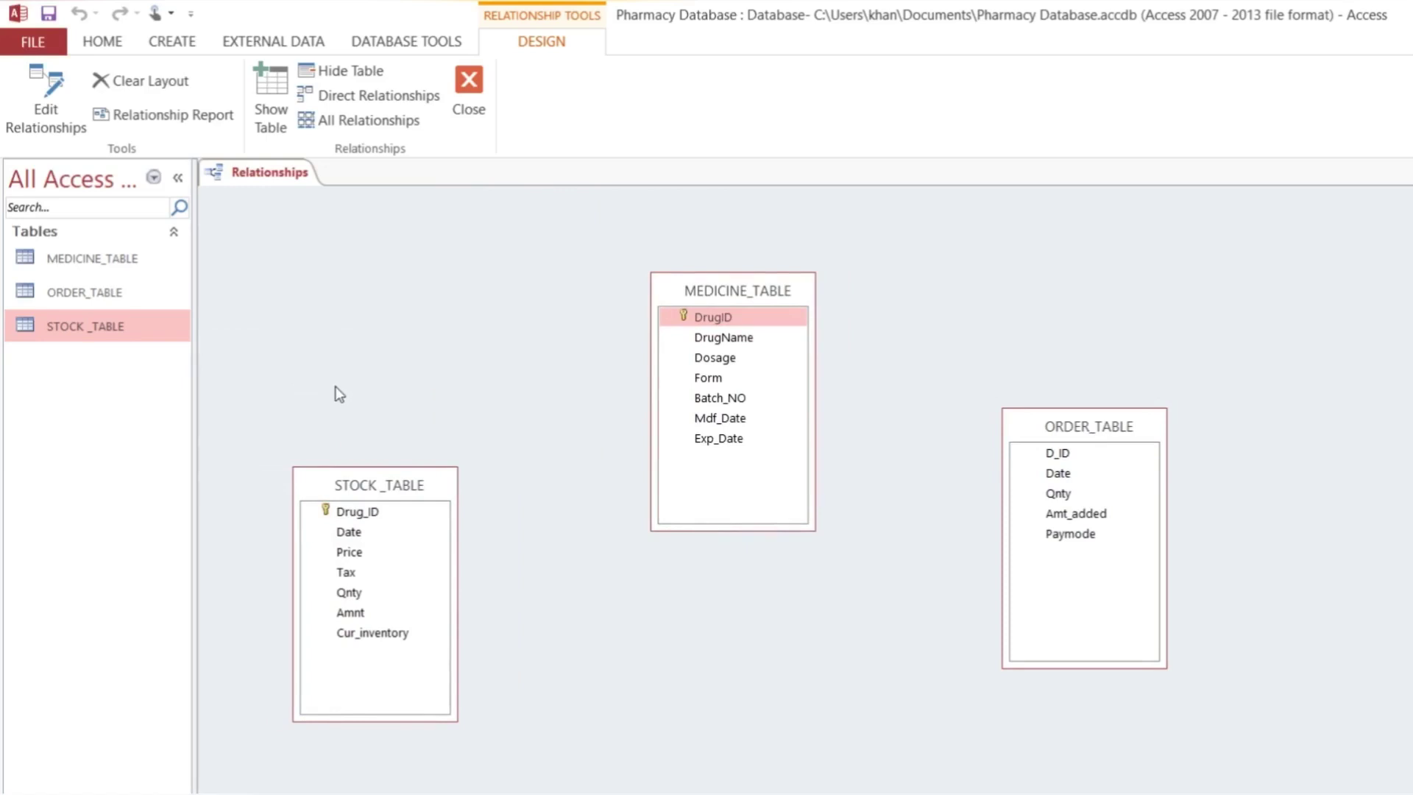
pyautogui.moveTo(338, 394); pyautogui.dragTo(420, 395)
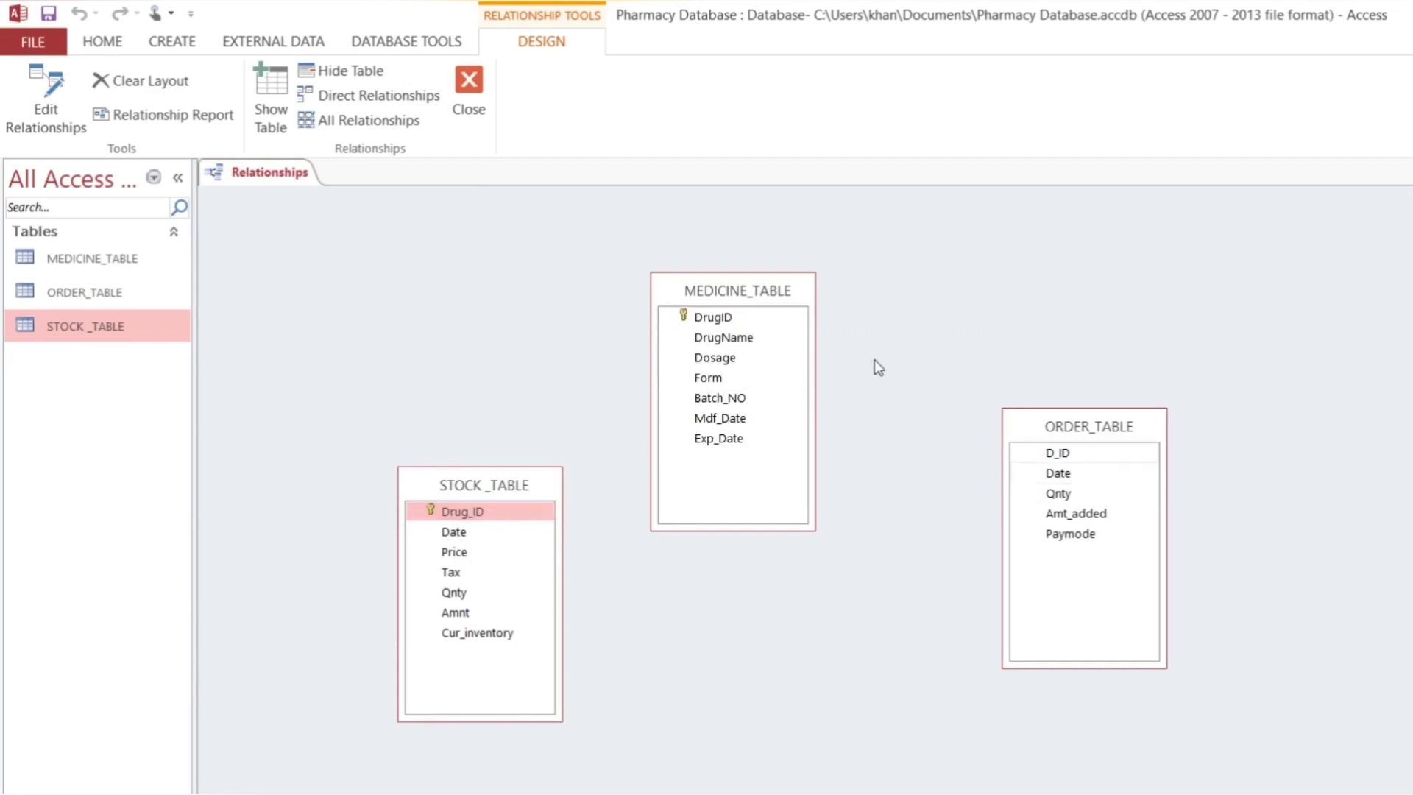
# - Relate DrugID in MEDICINE_TABLE to Drug_ID in STOCK _TABLE, enforcing referential integrity with cascading updates and deletes
pyautogui.press('Tab')
pyautogui.press('Tab')
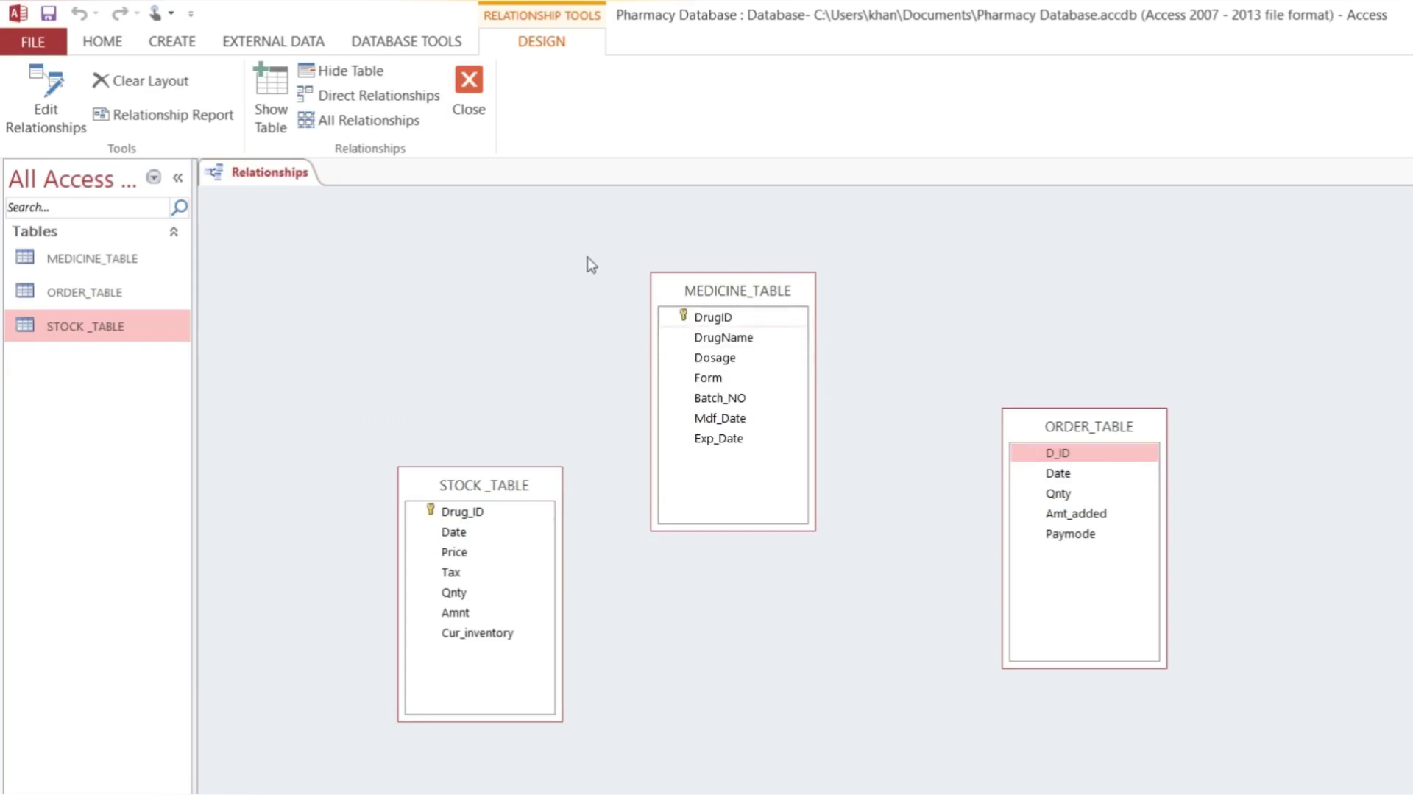
pyautogui.moveTo(581, 255); pyautogui.dragTo(374, 413)
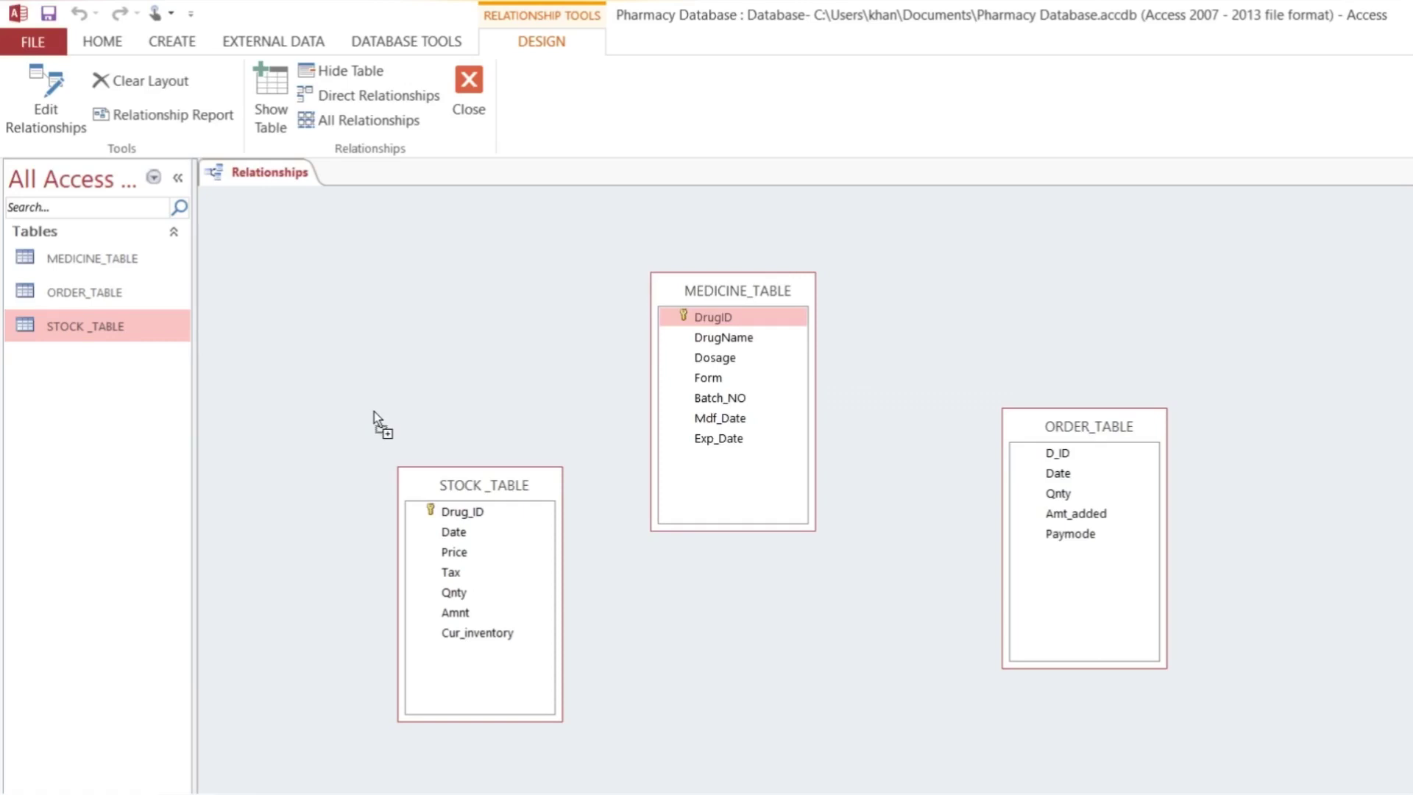
pyautogui.moveTo(374, 413); pyautogui.dragTo(374, 409)
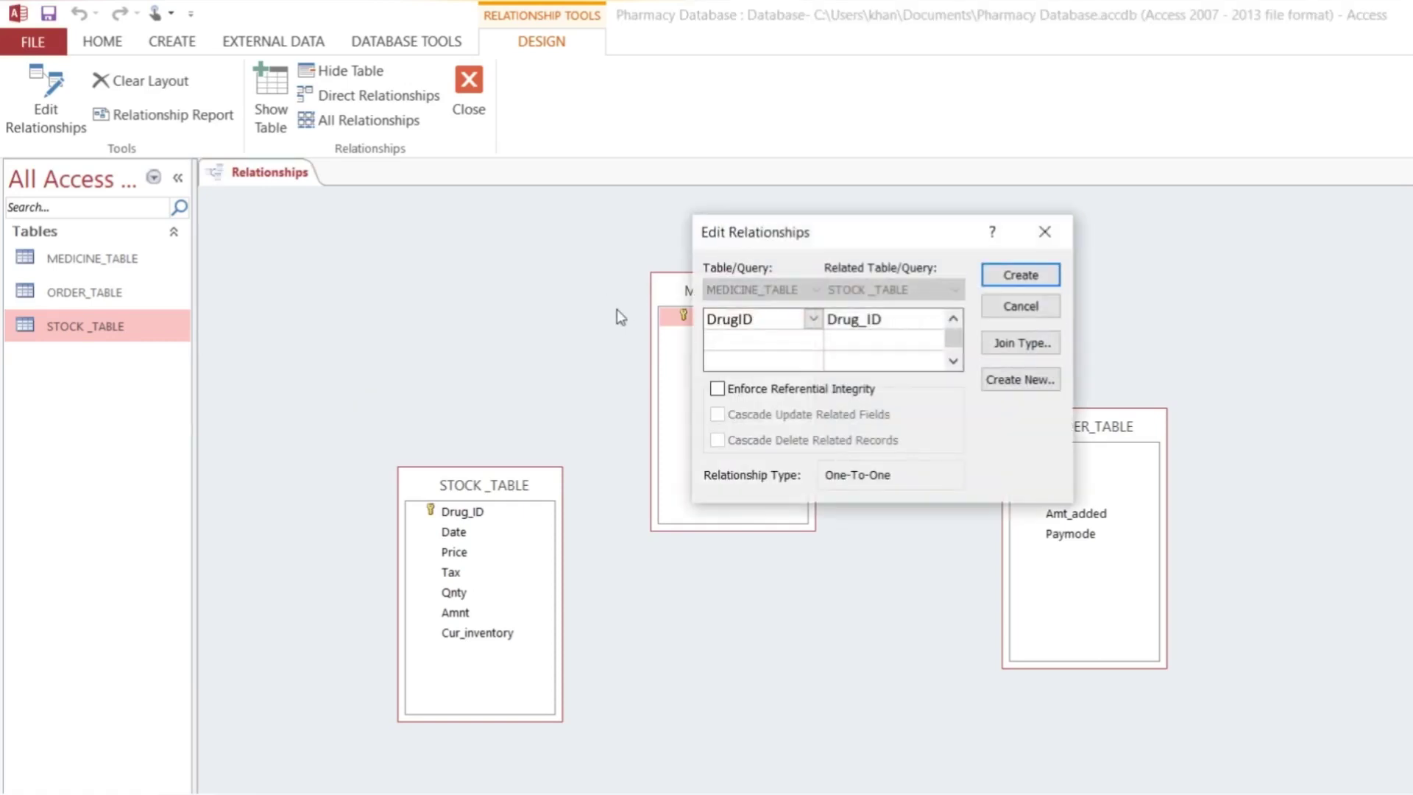
pyautogui.hotkey('alt', 'e')
pyautogui.hotkey('alt', 'u')
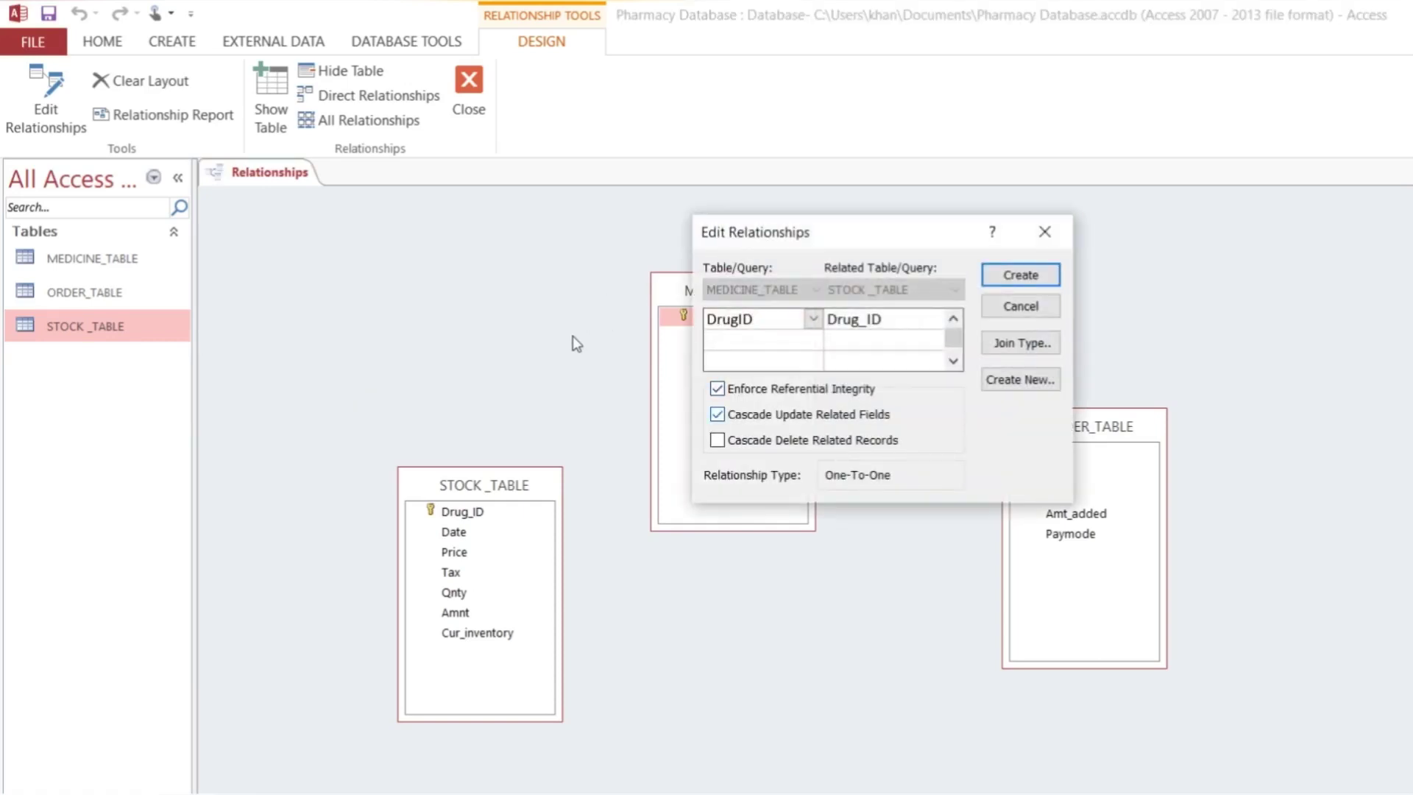
pyautogui.hotkey('alt', 'd')
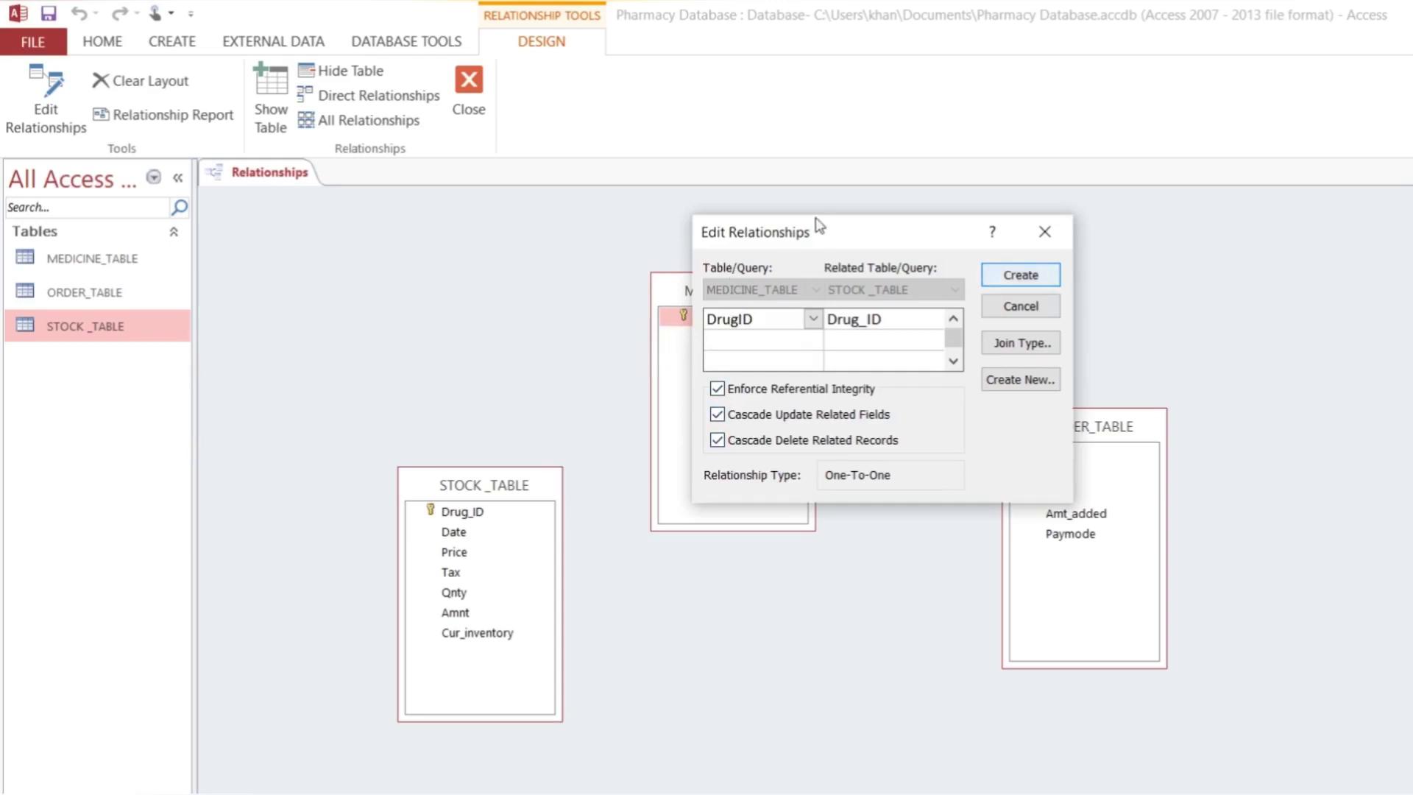
pyautogui.press('Return')
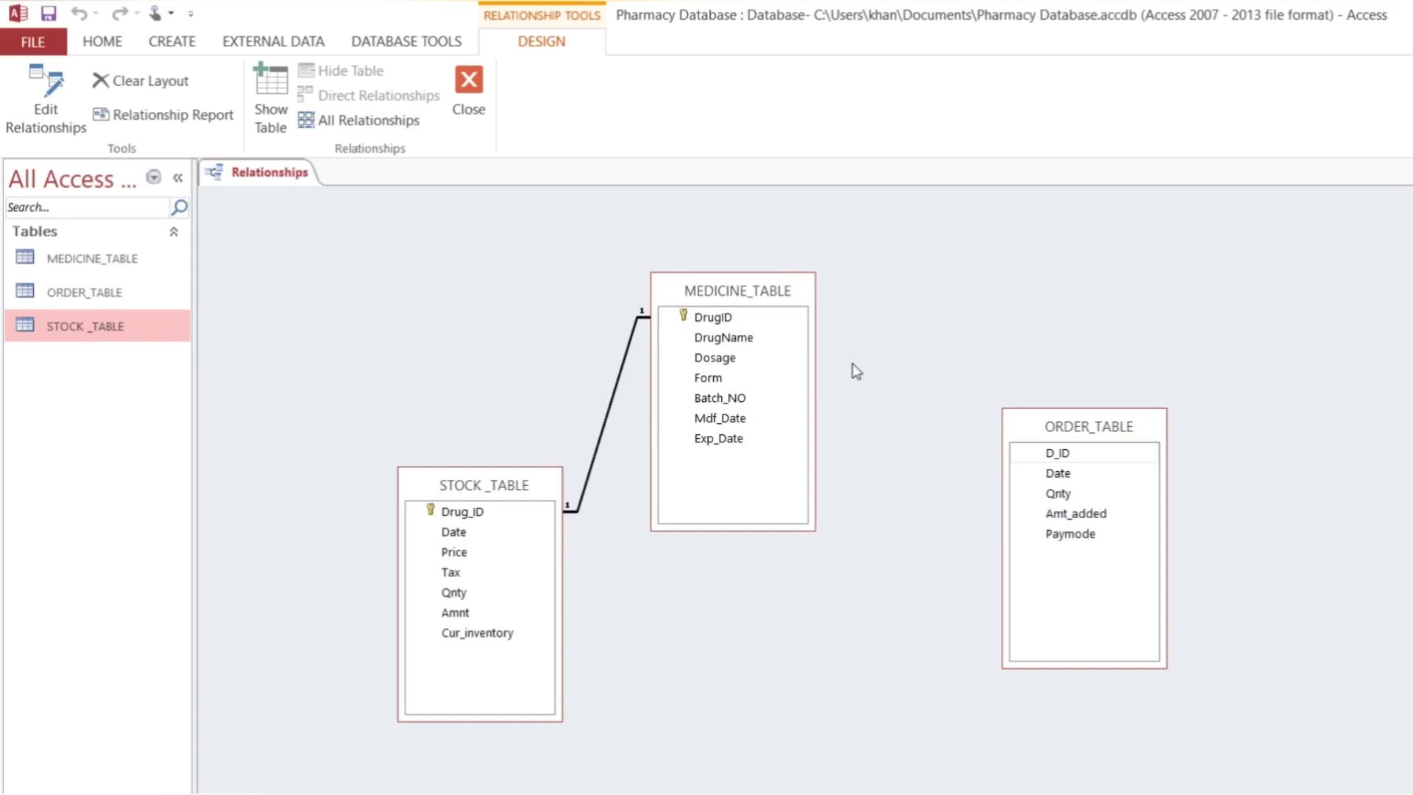
# - Relate D_ID in ORDER_TABLE to DrugID in MEDICINE_TABLE with referential integrity, cascading updates and deletes, and join type 1
pyautogui.moveTo(1058, 453); pyautogui.dragTo(713, 317)
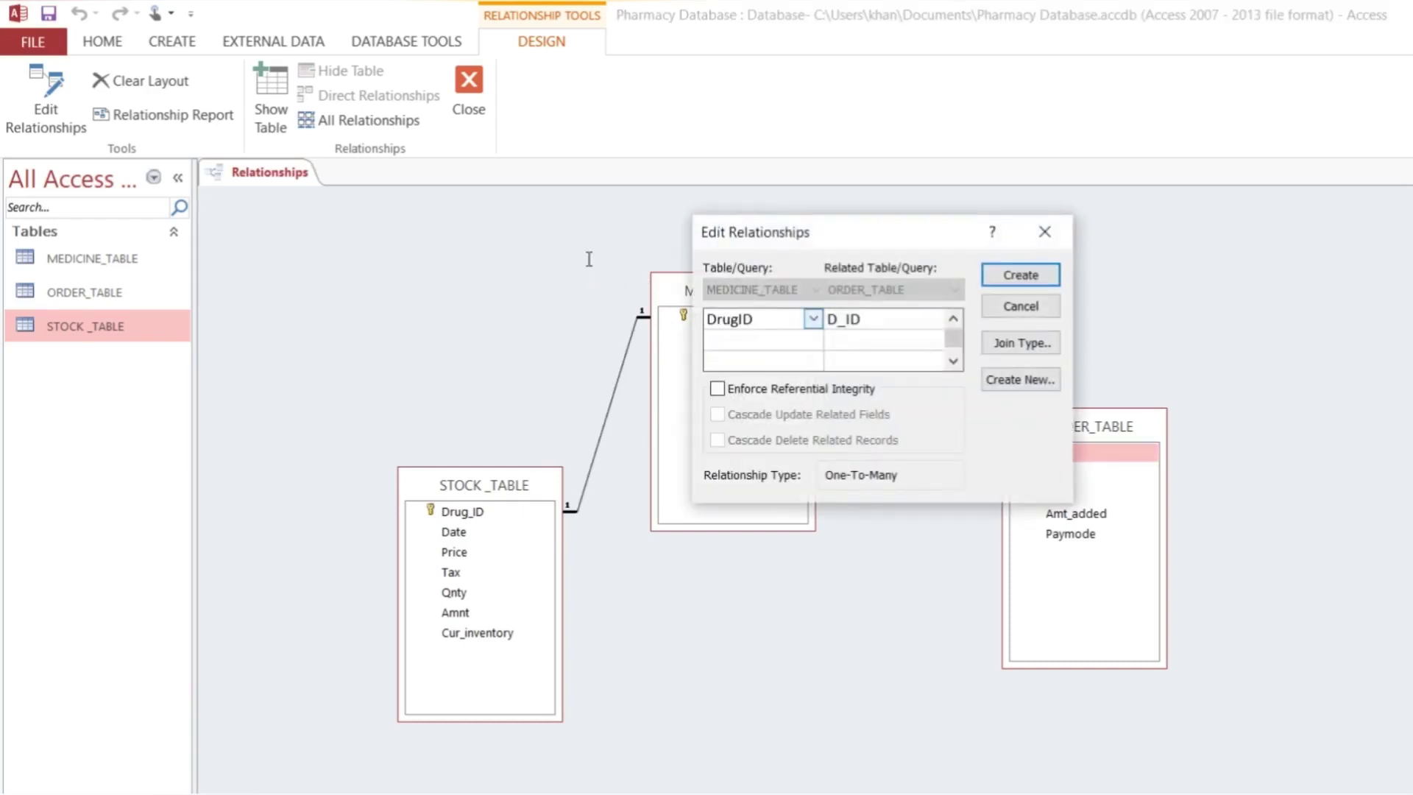
pyautogui.hotkey('alt', 'e')
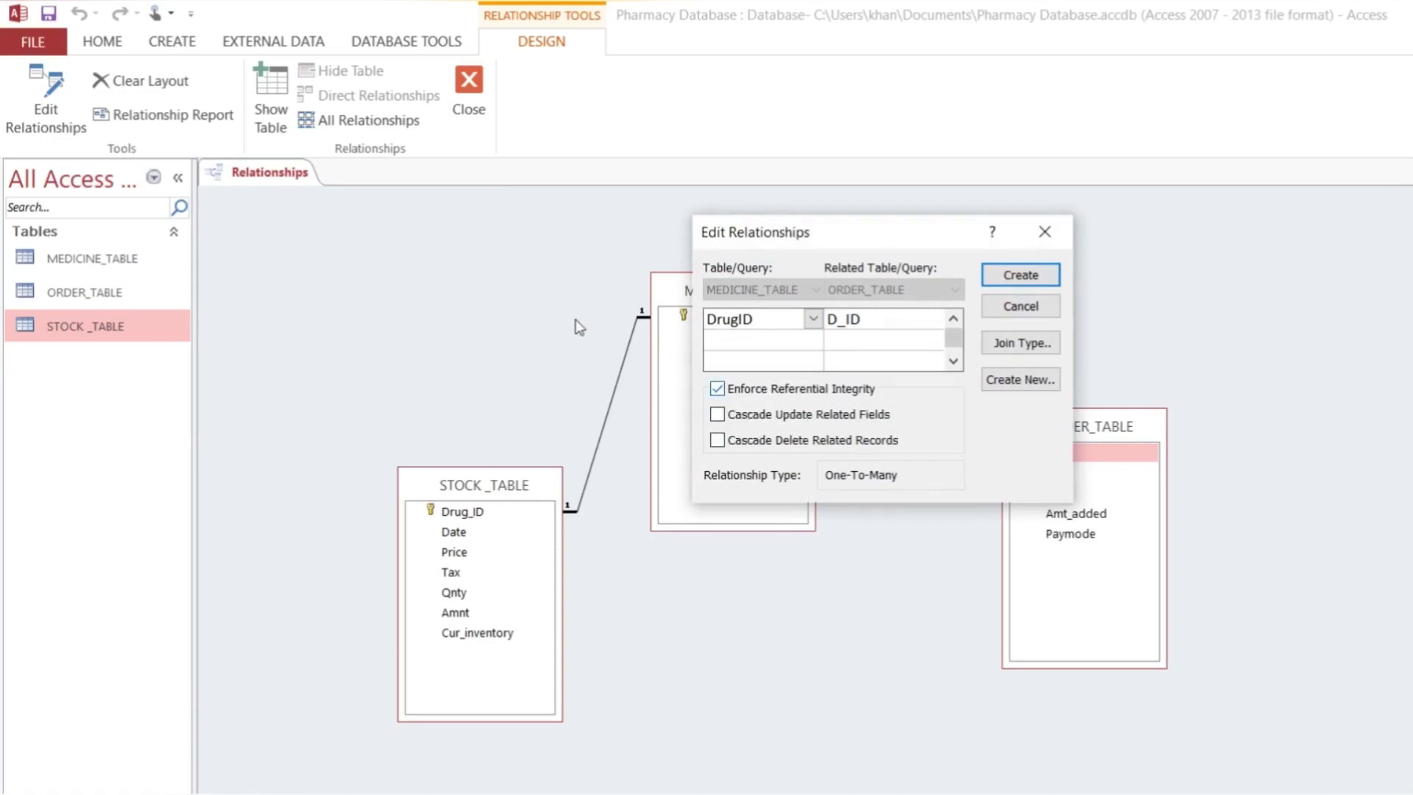
pyautogui.hotkey('alt', 'u')
pyautogui.hotkey('alt', 'd')
pyautogui.hotkey('alt', 'j')
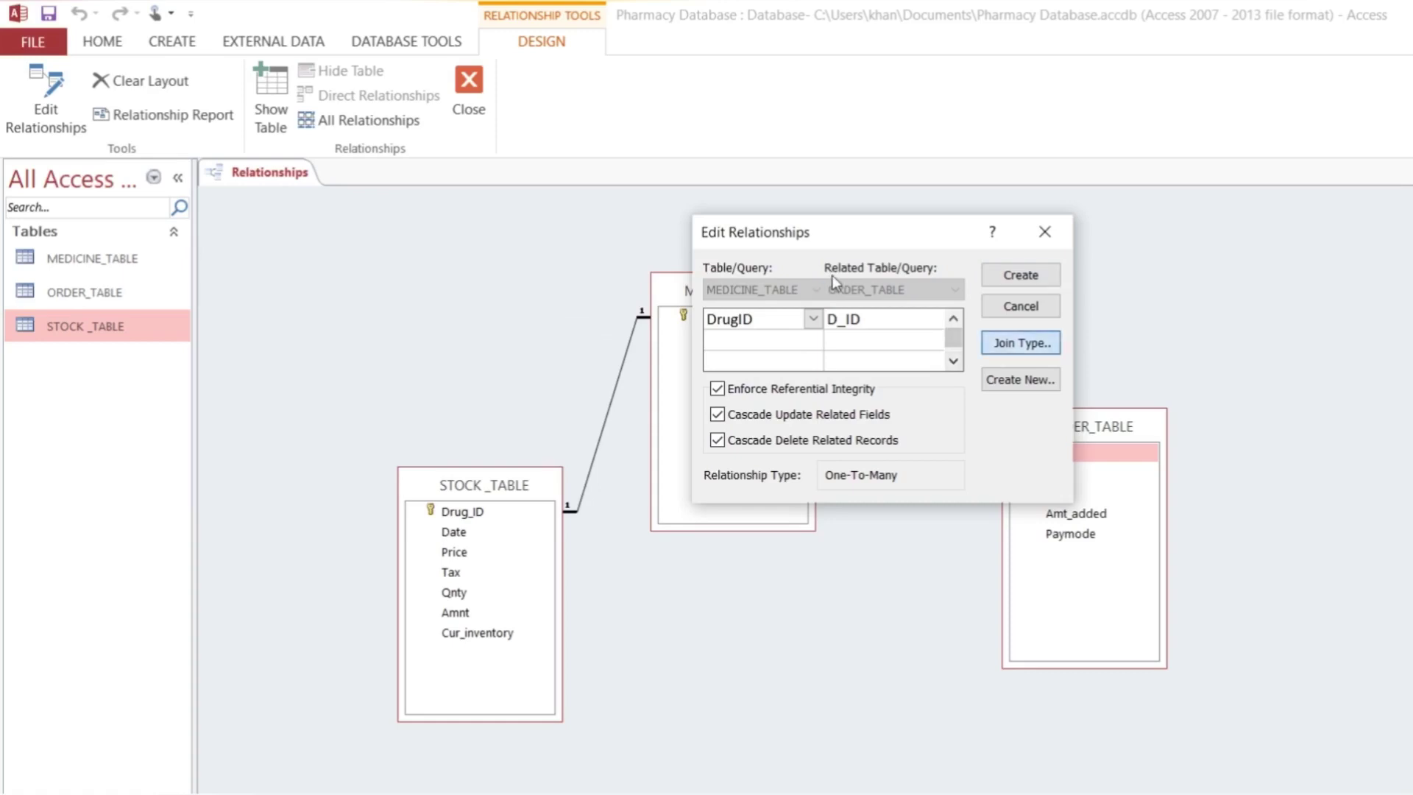
pyautogui.press('Return')
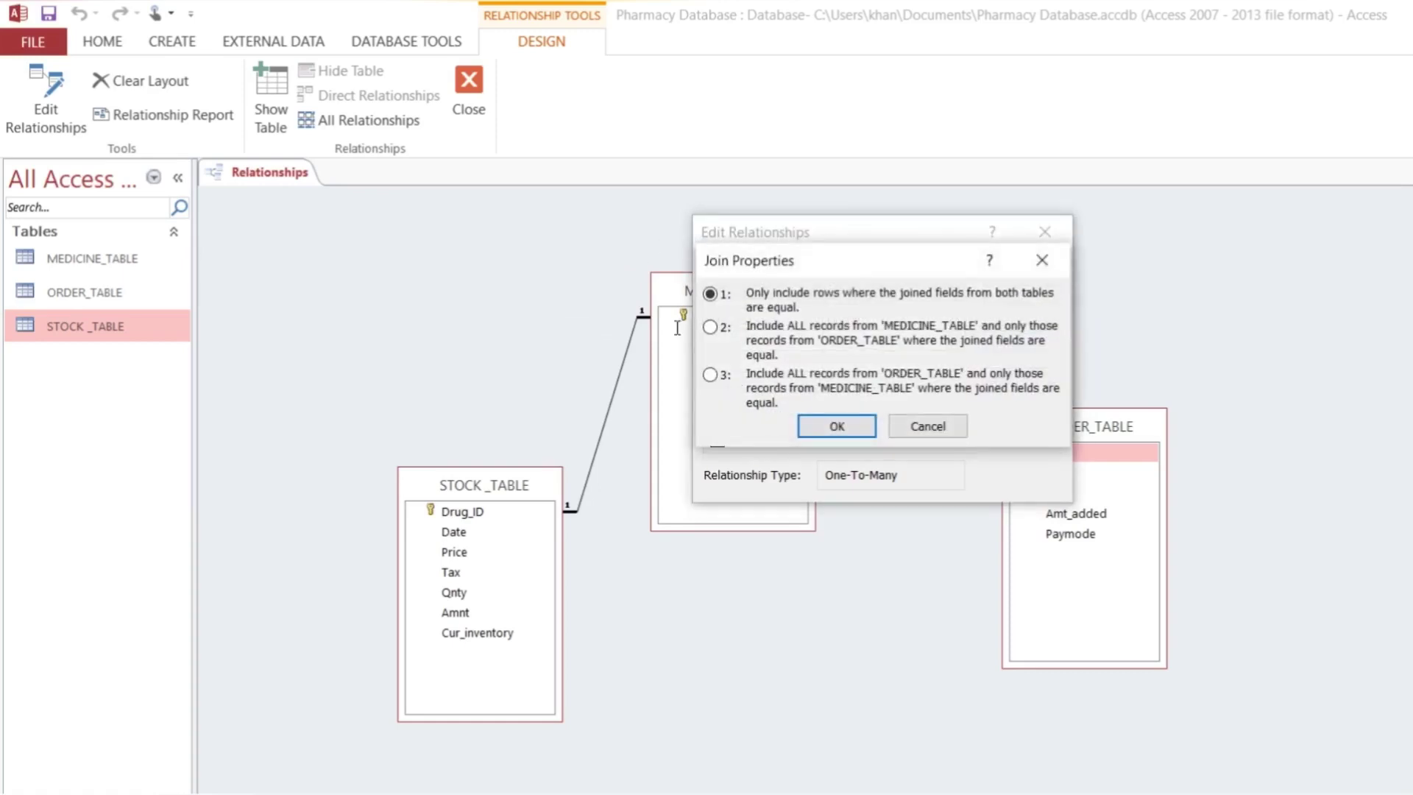
pyautogui.press('Return')
pyautogui.hotkey('alt', 'c')
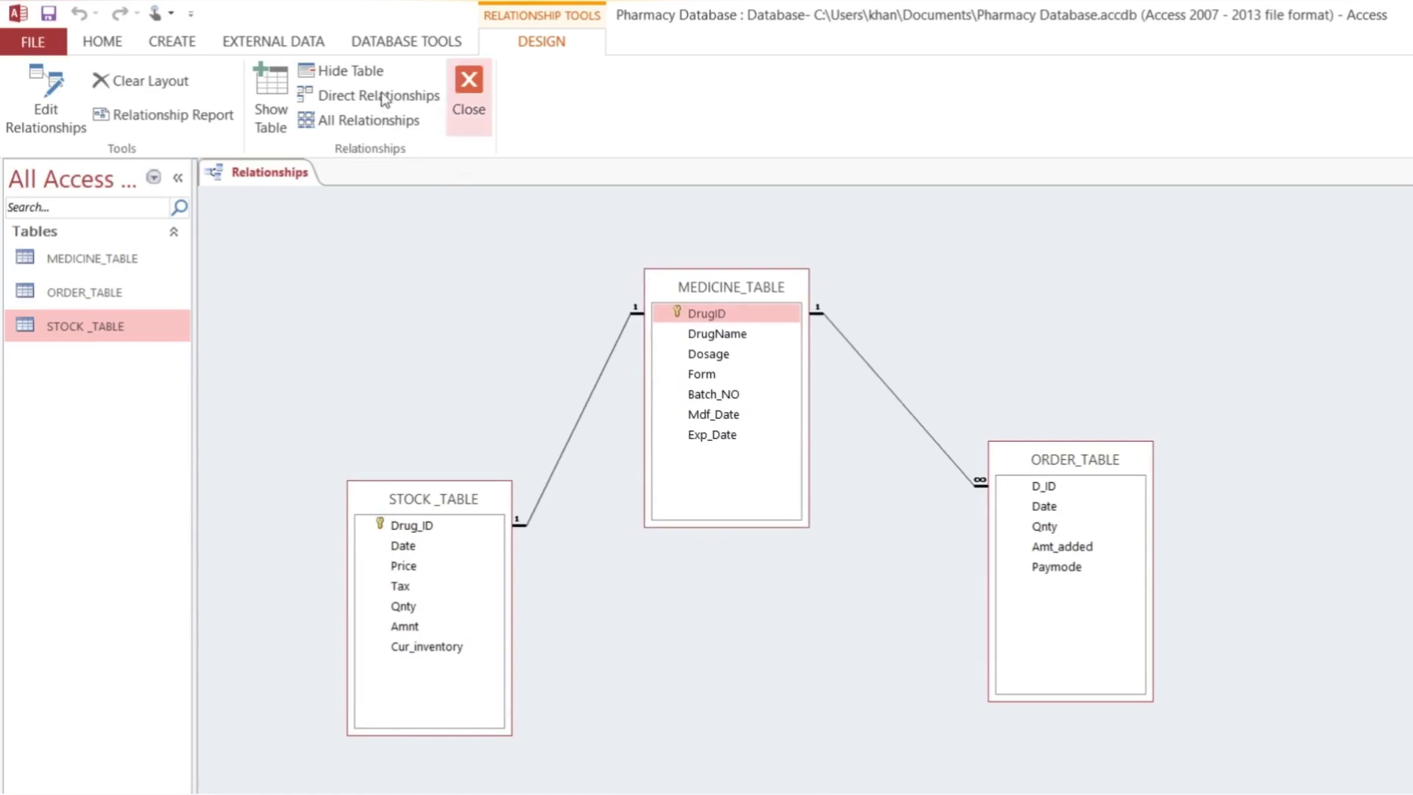
# - Close the Relationships window and answer the prompt about saving its layout
pyautogui.click(469, 88)
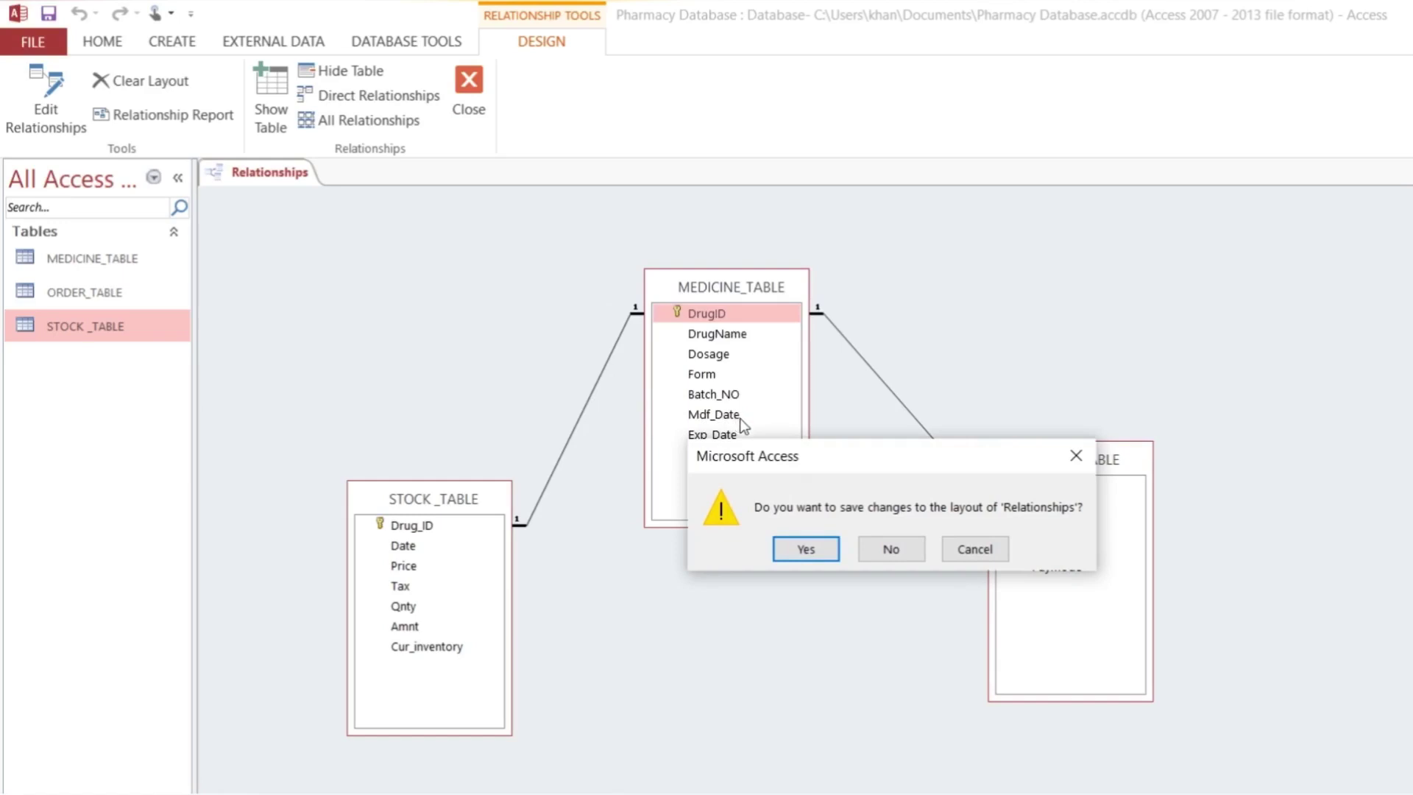
pyautogui.press('Tab')
pyautogui.press('Return')
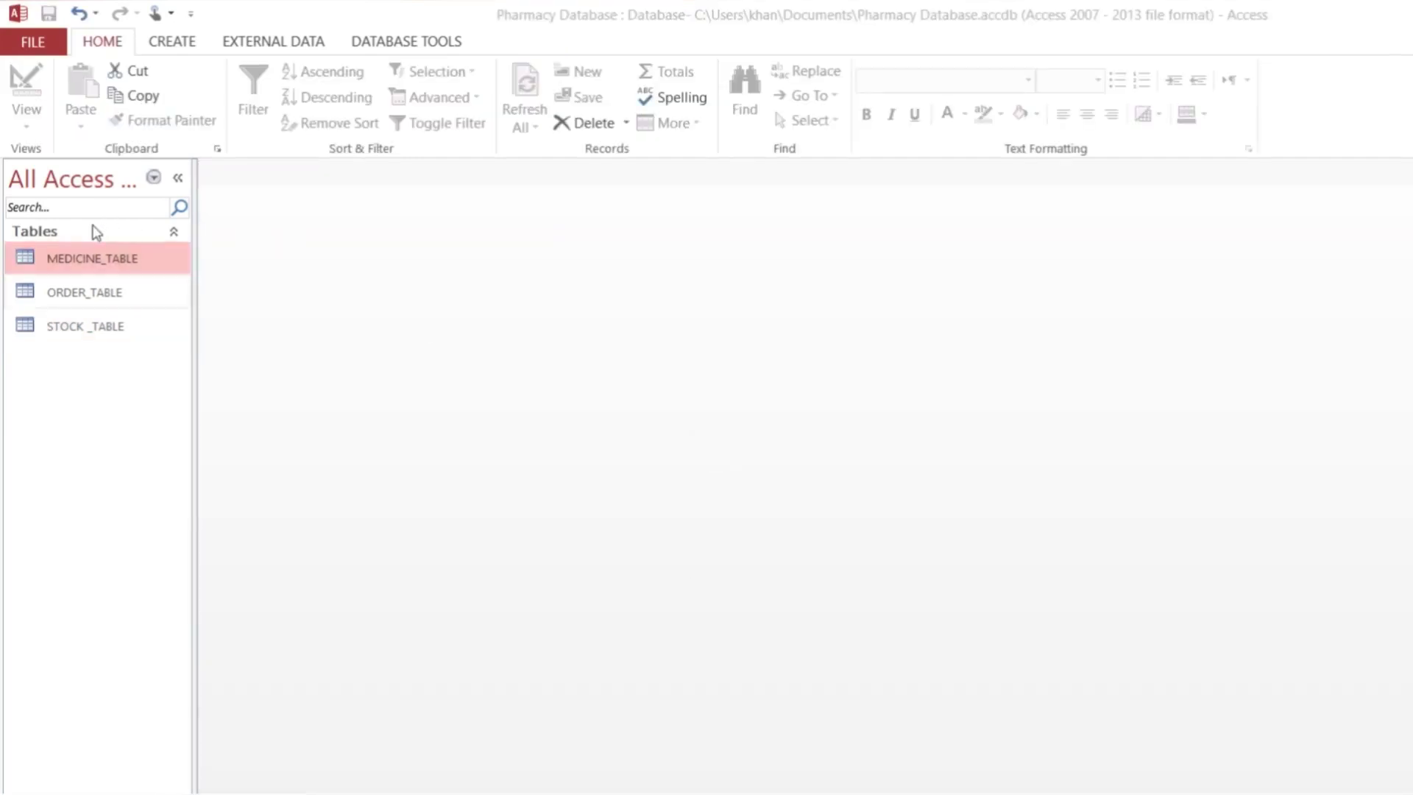
# - Open MEDICINE_TABLE in Datasheet View for data entry
pyautogui.press('Down')
pyautogui.press('Down')
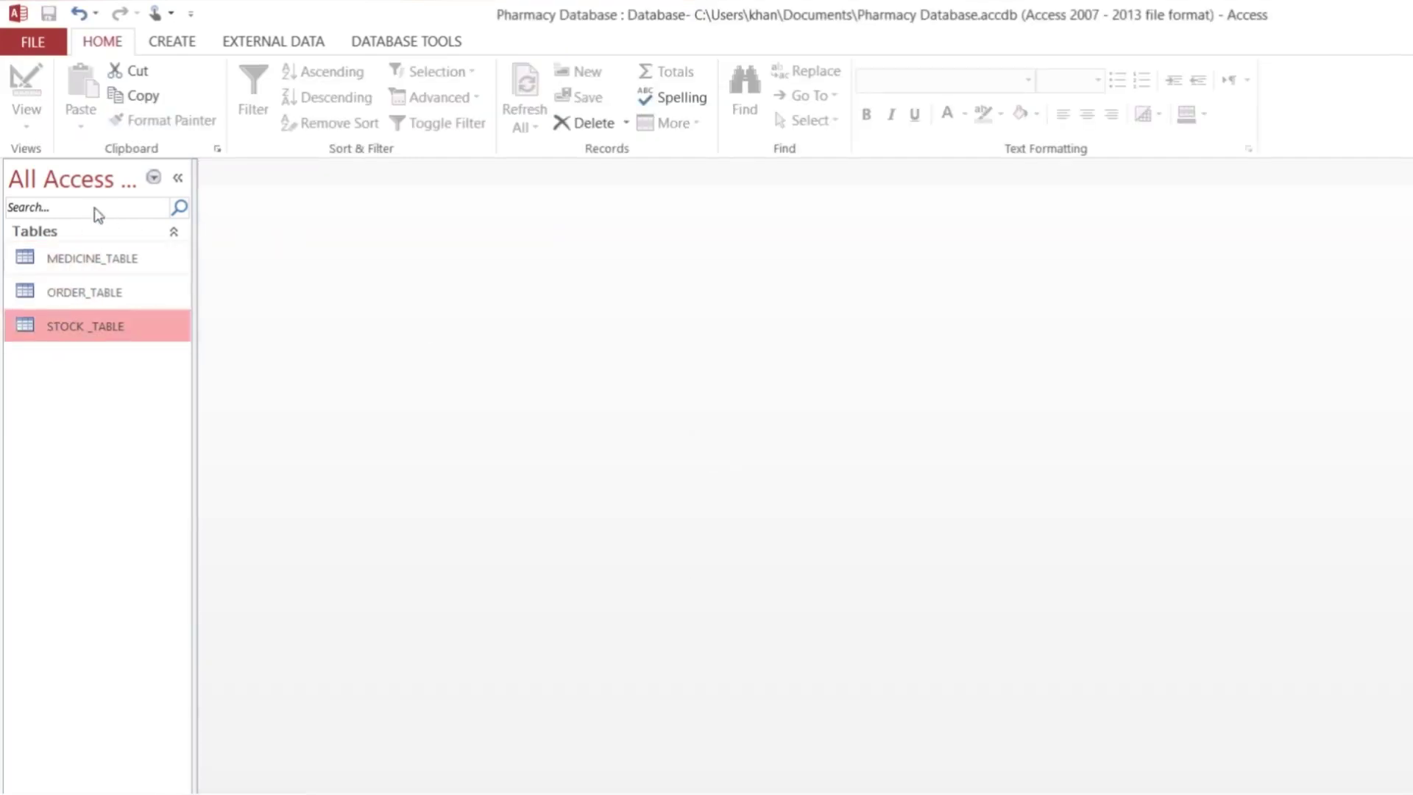
pyautogui.press('Up')
pyautogui.press('Up')
pyautogui.press('Return')
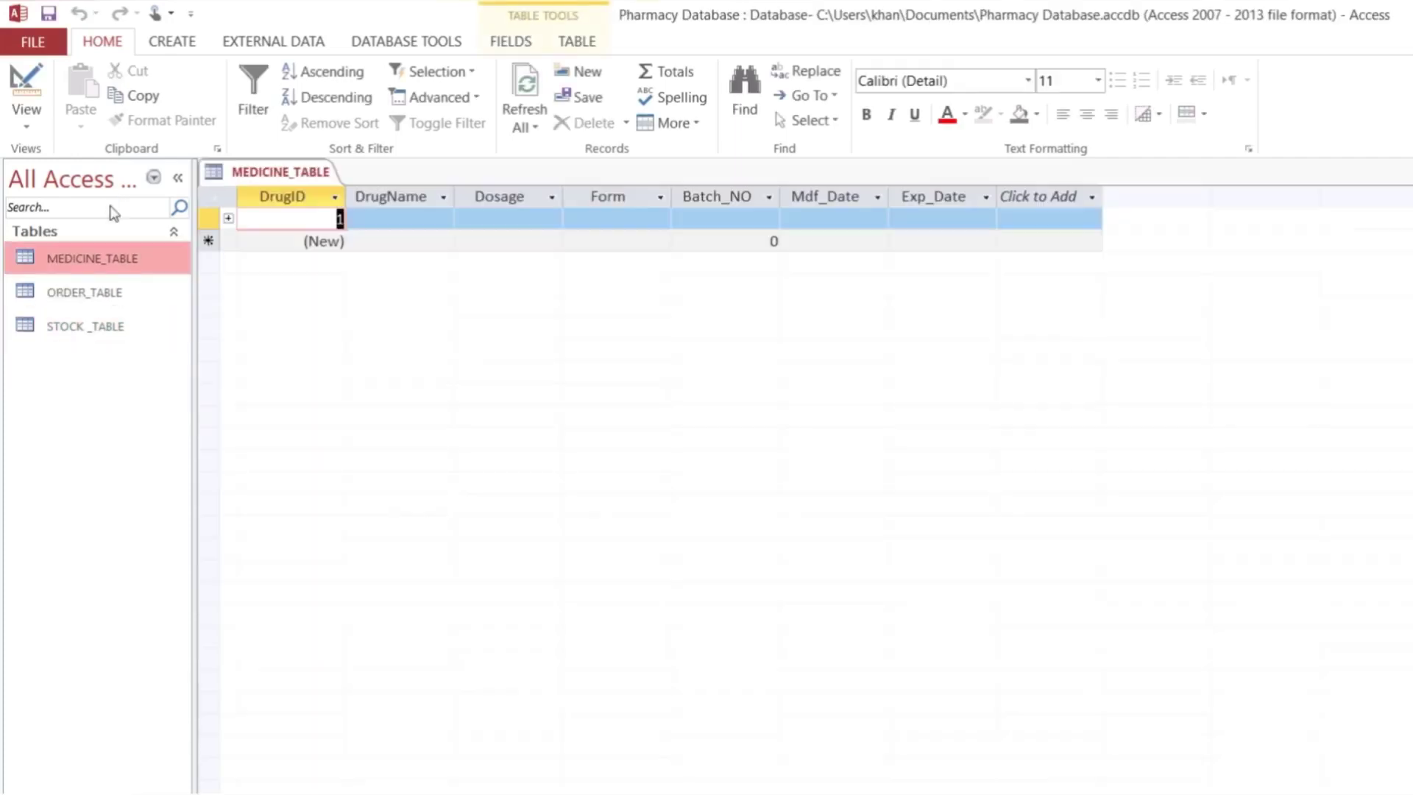
# - Fill in the first medicine record with DrugName Amoxicillin, Dosage 500, Form Cap and Batch_NO 45
pyautogui.press('Tab')
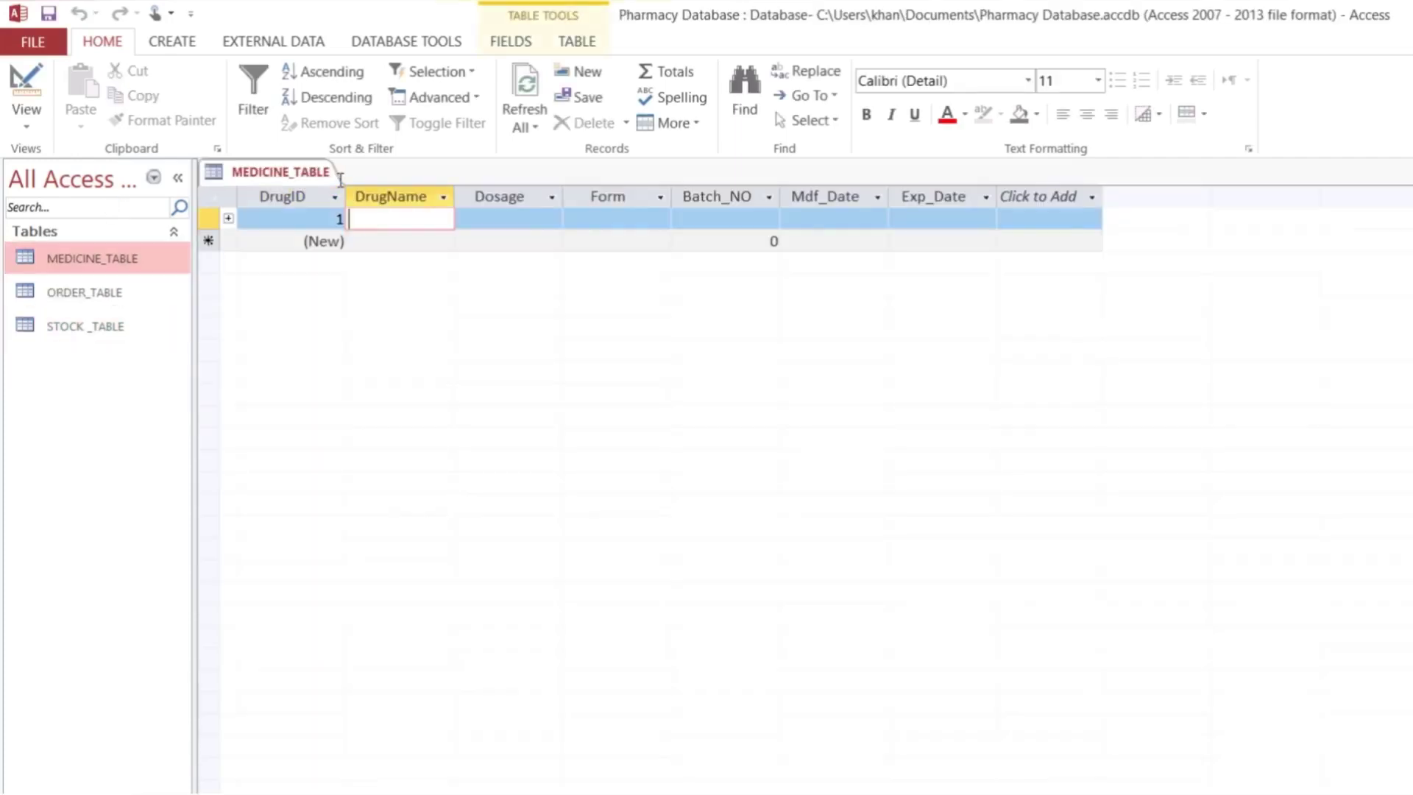
pyautogui.write('Amoxicillin')
pyautogui.press('Tab')
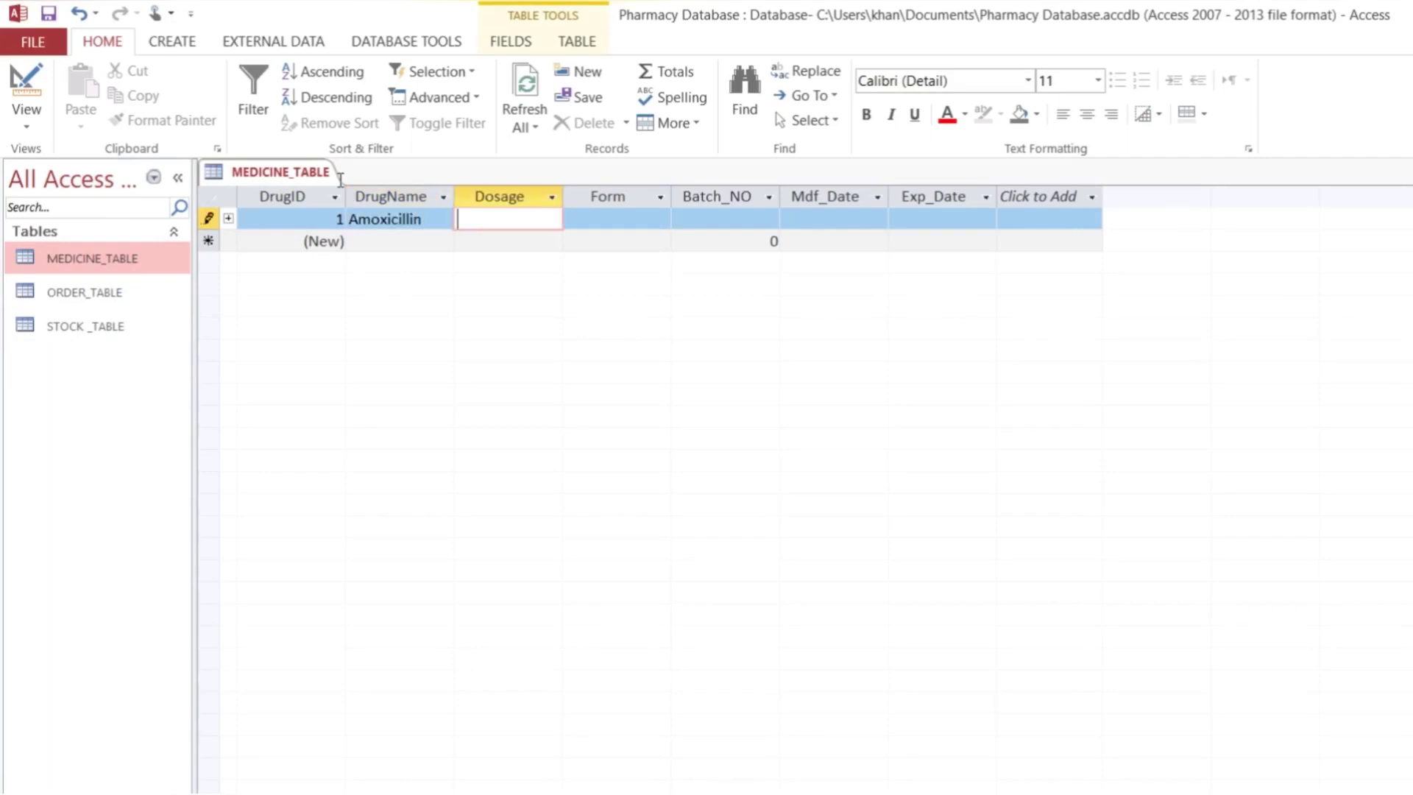
pyautogui.write('500')
pyautogui.press('Tab')
pyautogui.write('CA')
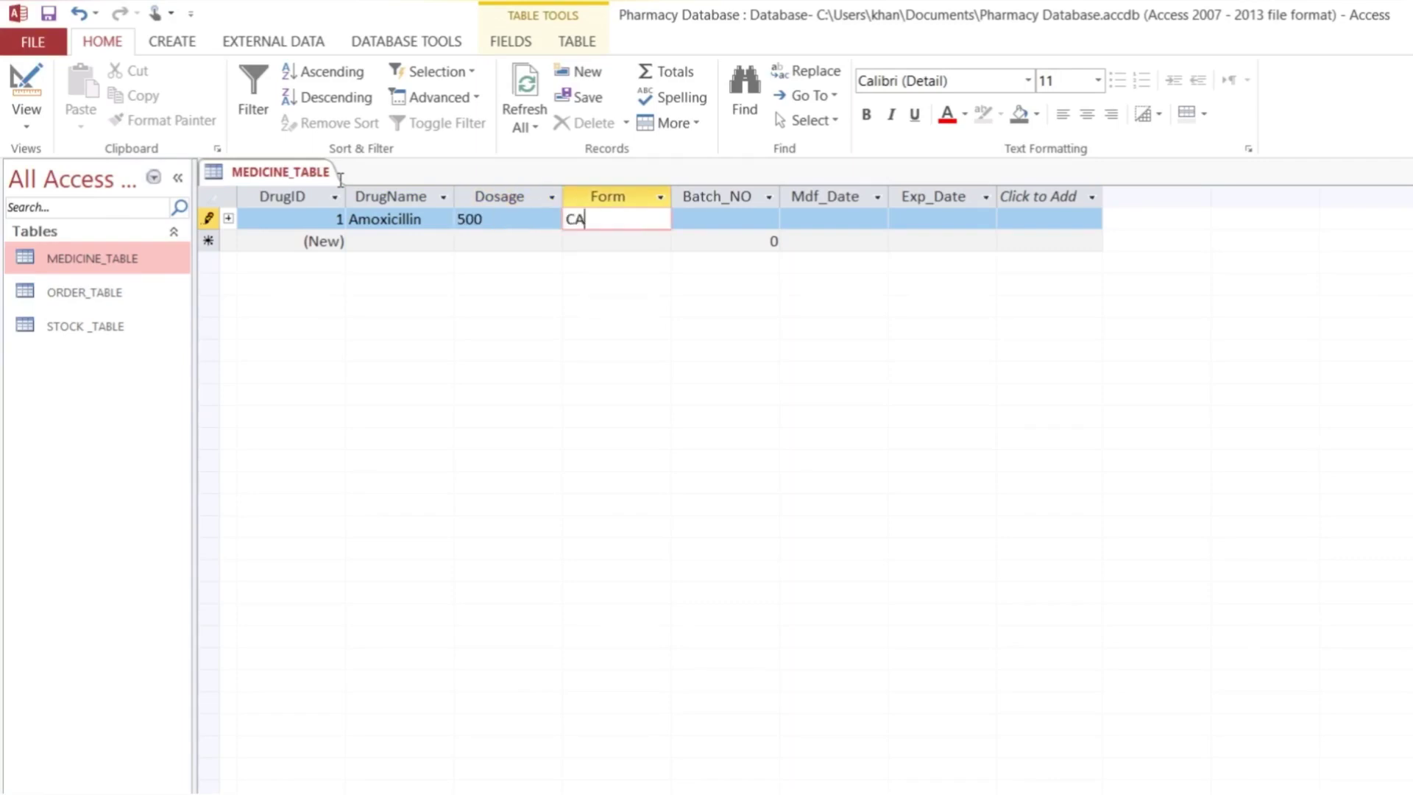
pyautogui.press('BackSpace')
pyautogui.write('ap')
pyautogui.press('Tab')
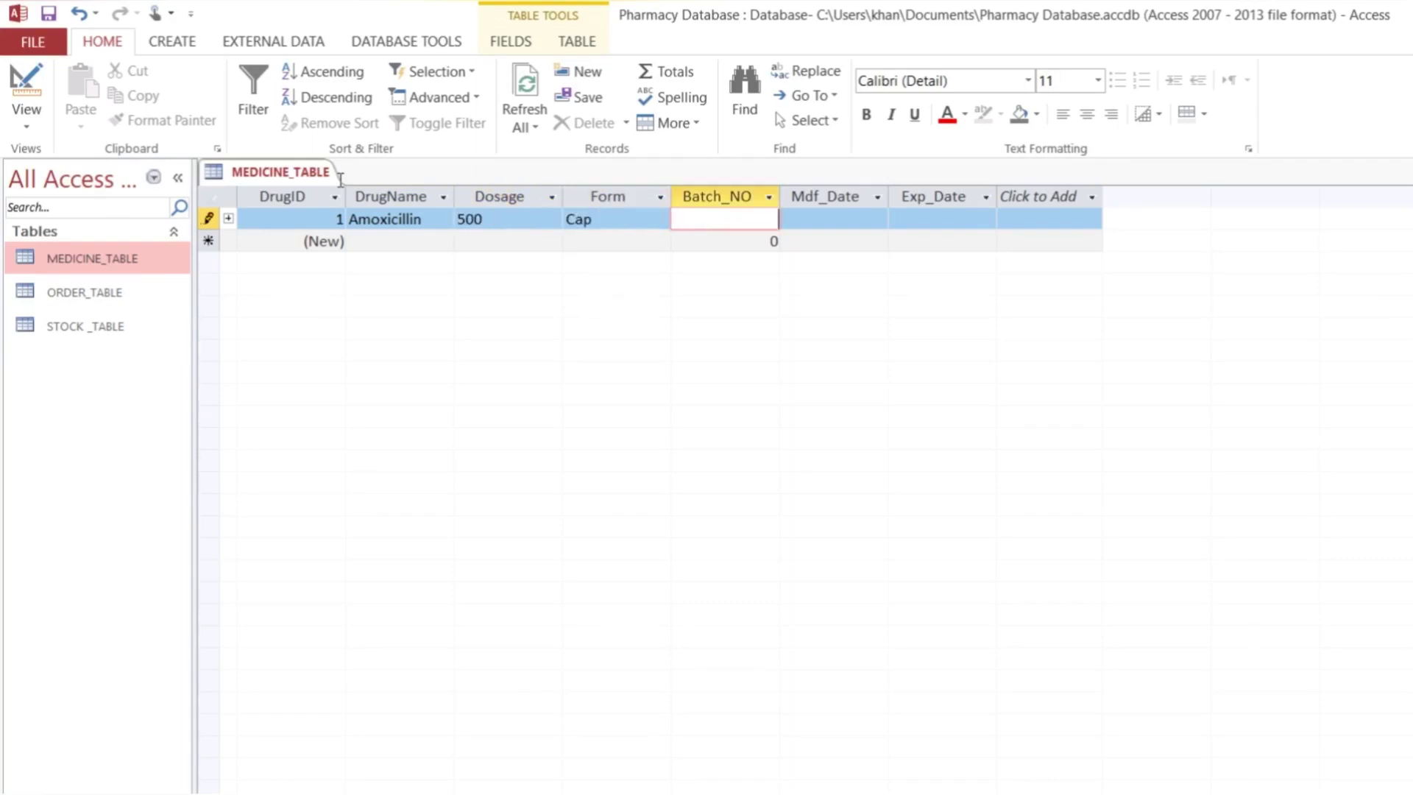
pyautogui.write('45')
pyautogui.press('Tab')
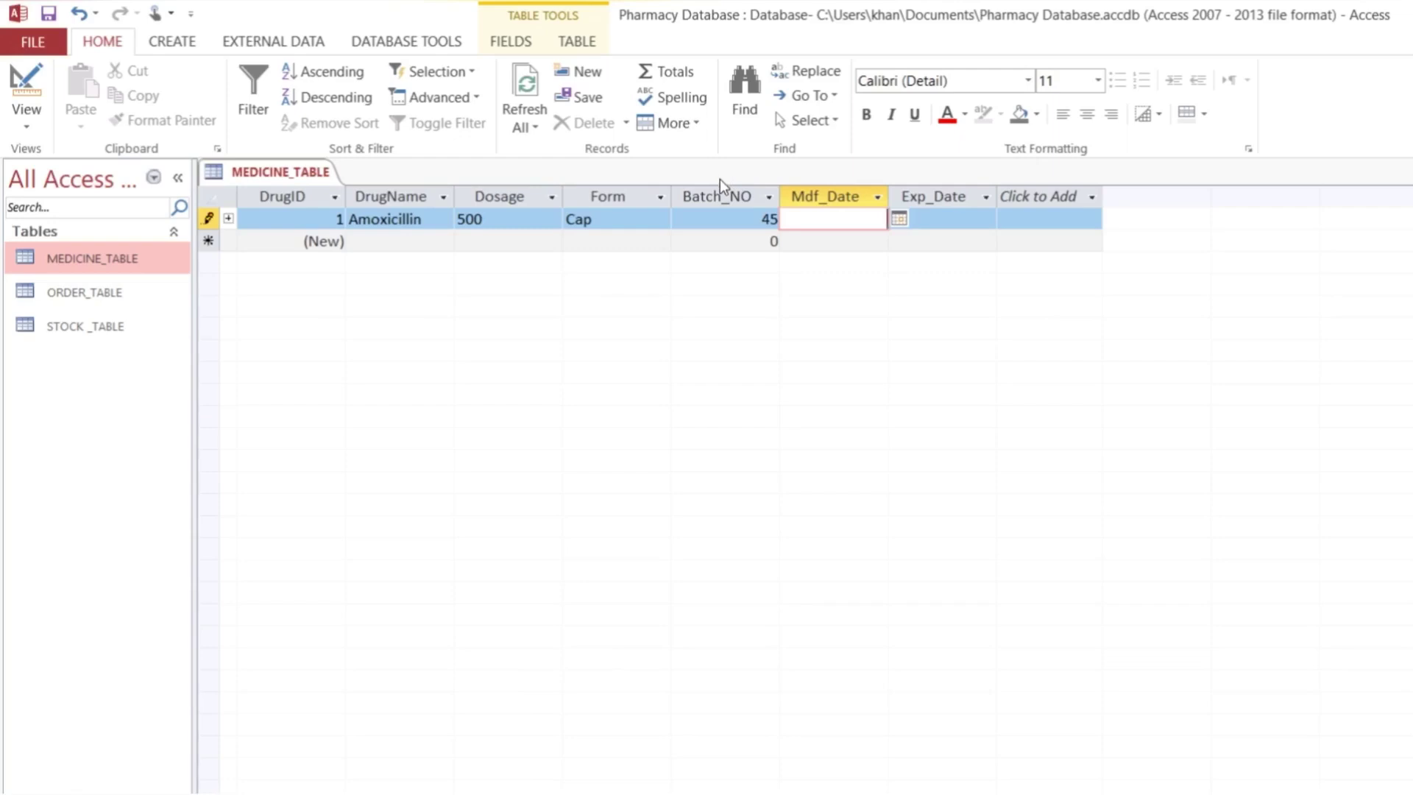
# - Set the Amoxicillin record's Mdf_Date to 27/01/2022
pyautogui.hotkey('alt', 'Down')
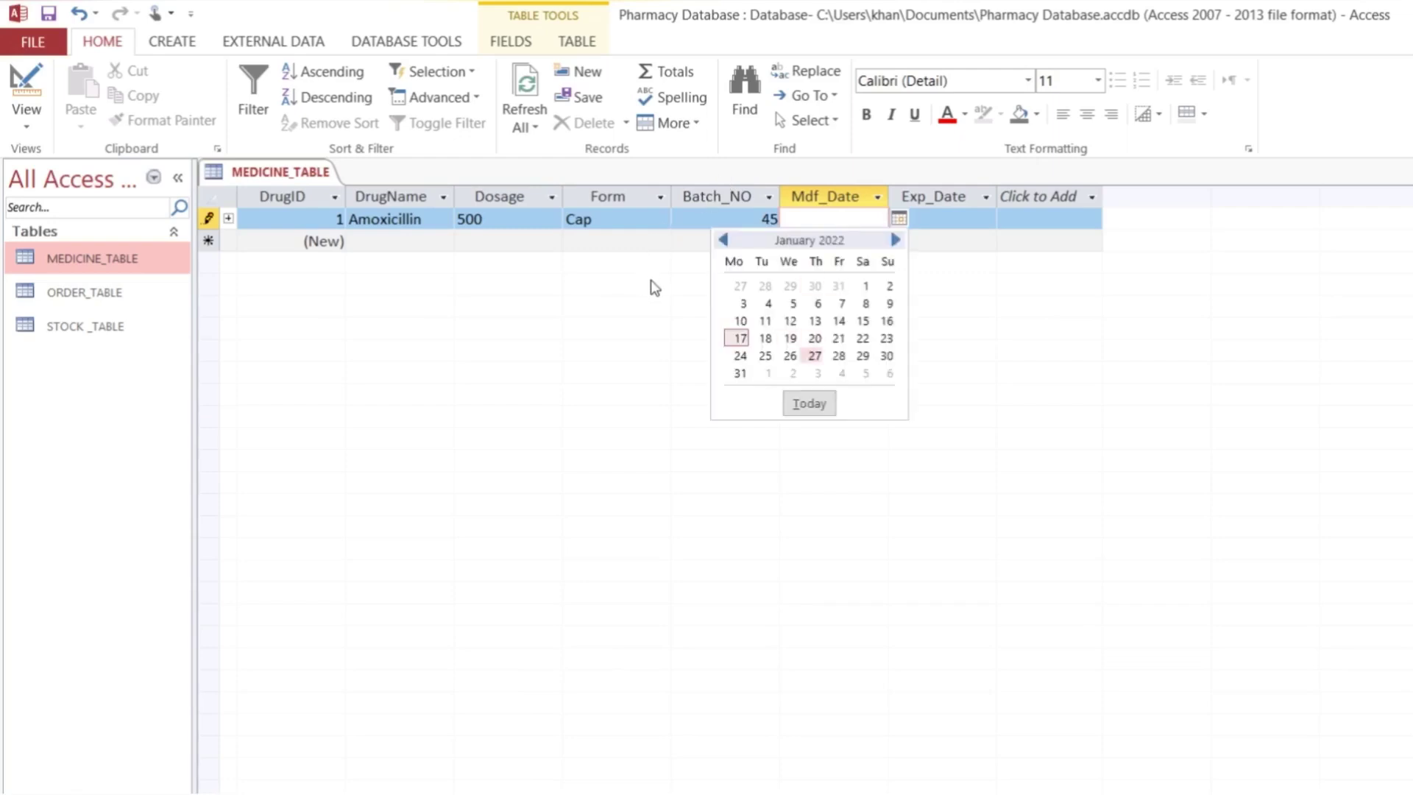
pyautogui.press('Return')
pyautogui.press('Tab')
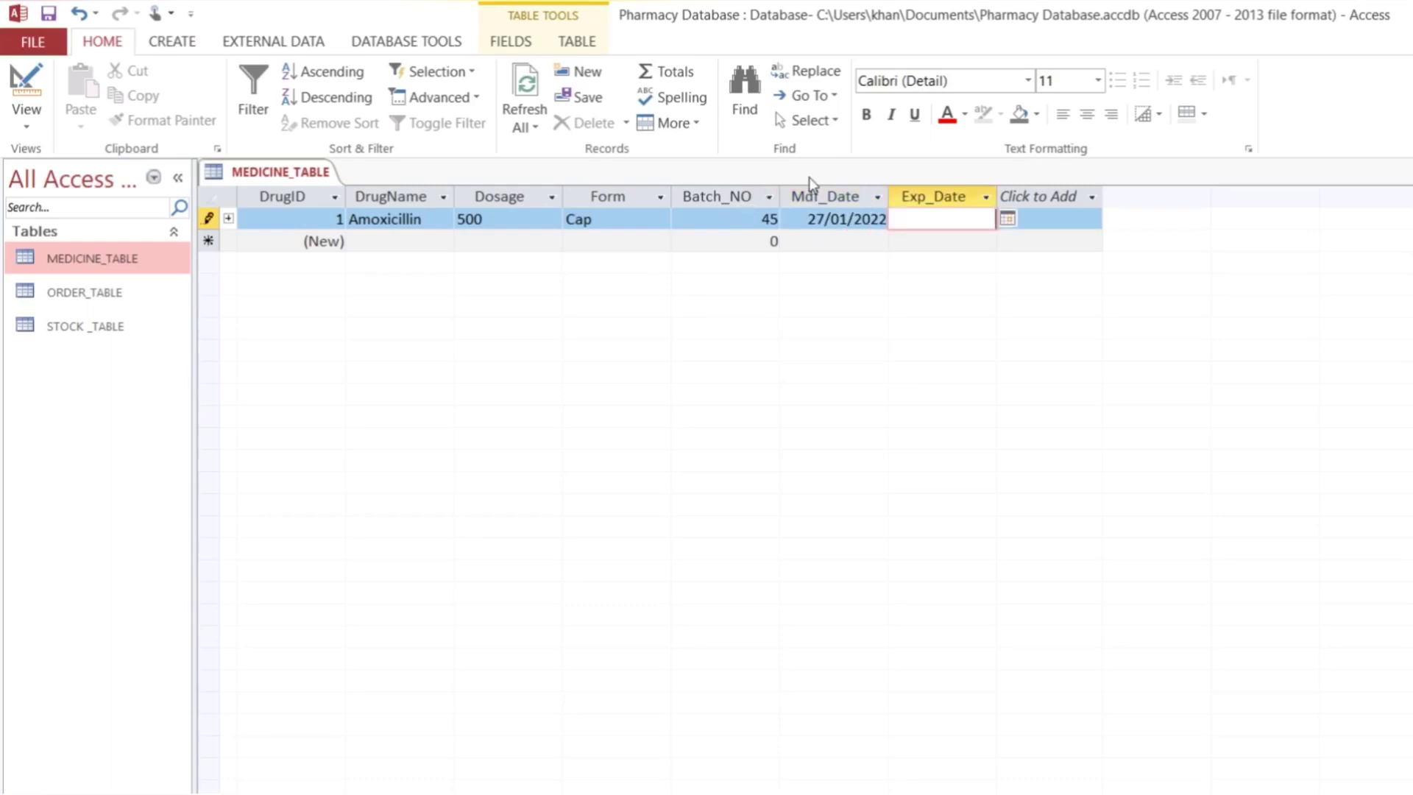
pyautogui.hotkey('shift', 'Tab')
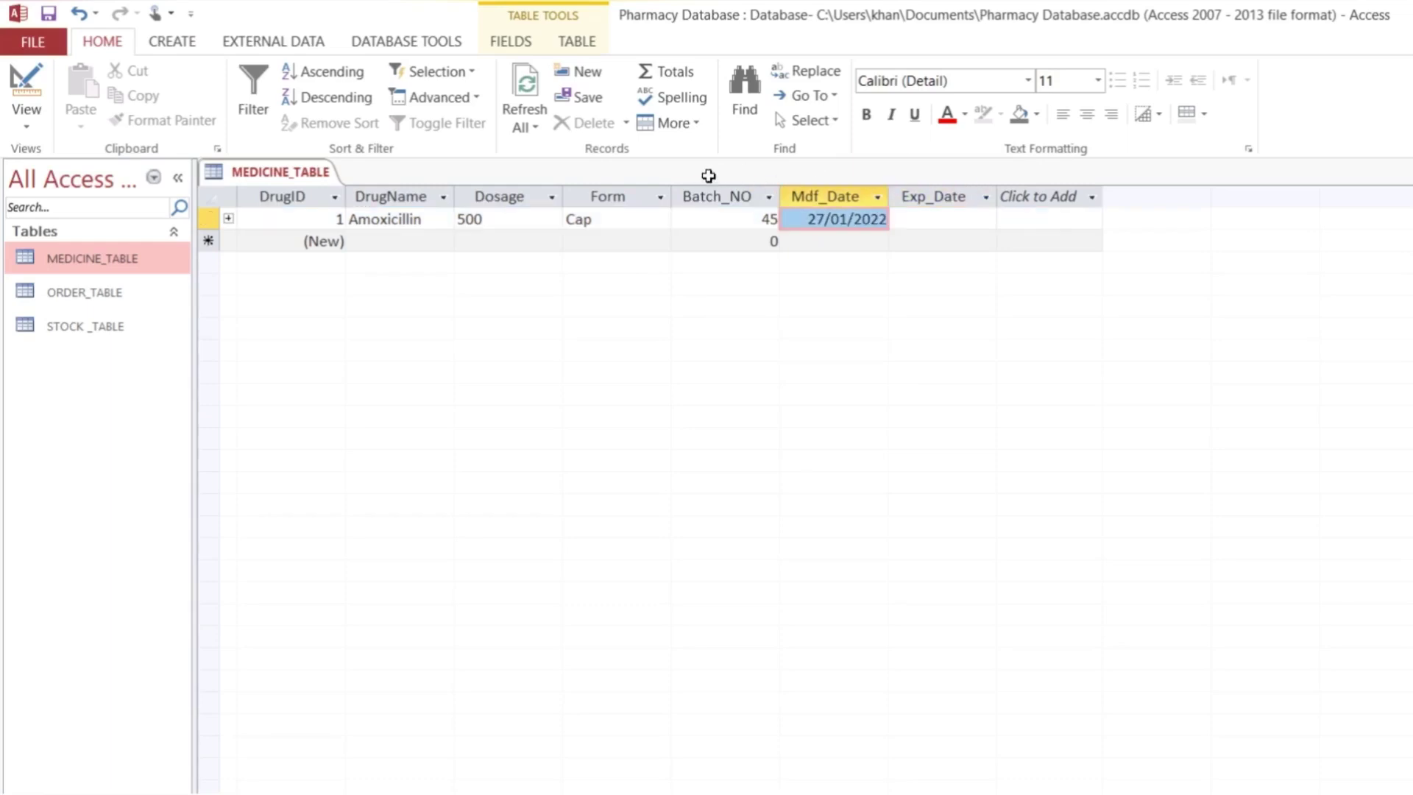
pyautogui.press('Tab')
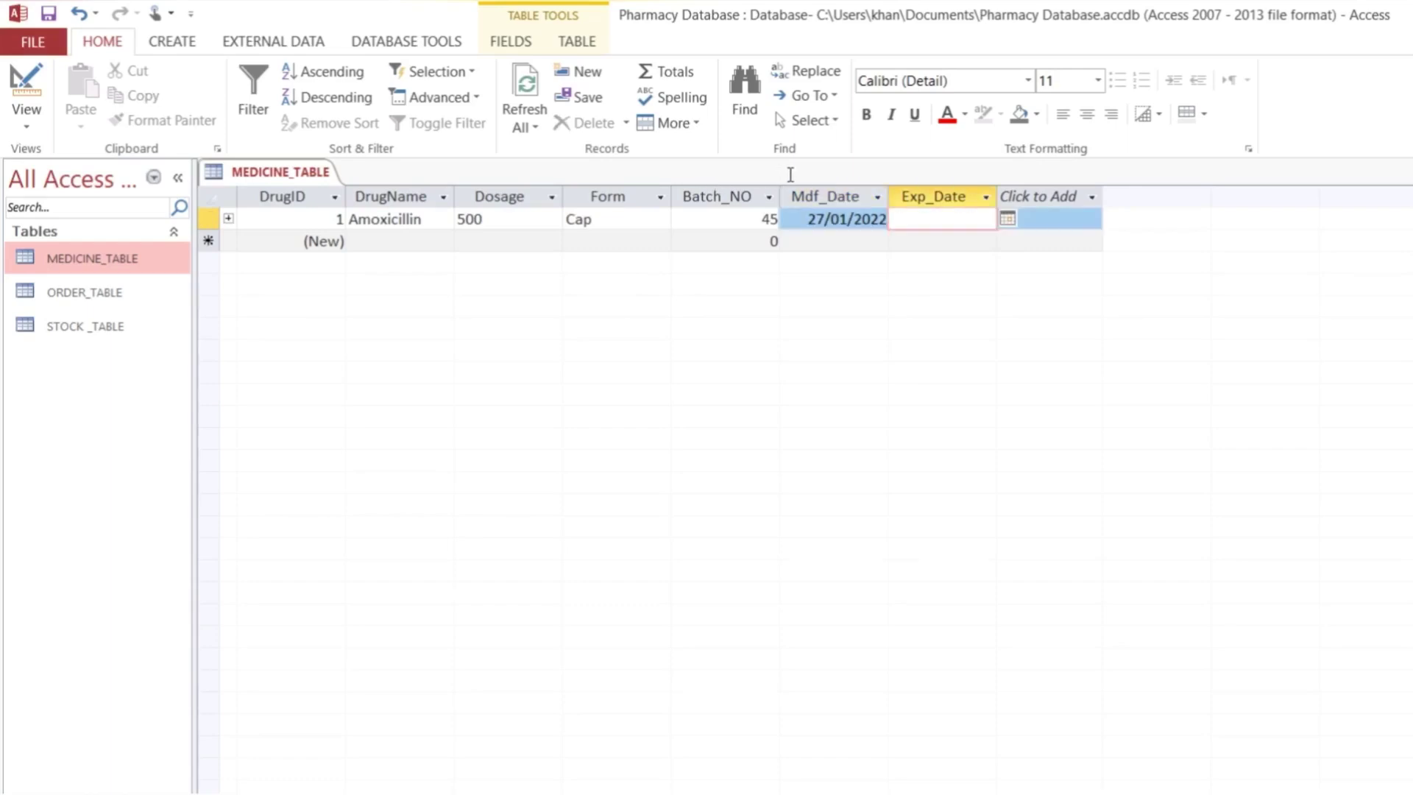
# - Set the Amoxicillin record's Exp_Date to 28/04/2023
pyautogui.hotkey('alt', 'Down')
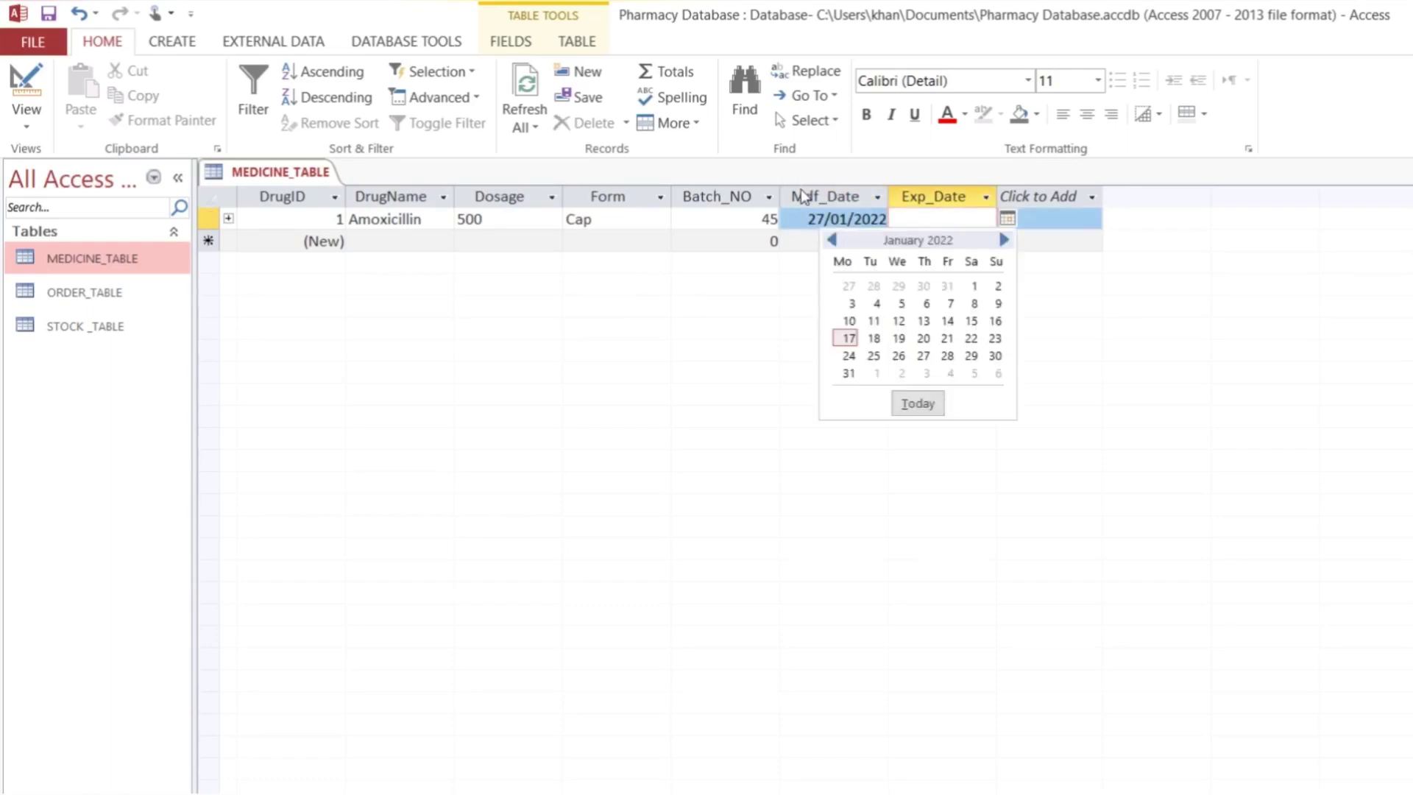
pyautogui.press('pagedown')
pyautogui.press('pagedown')
pyautogui.press('pagedown')
pyautogui.press('pagedown')
pyautogui.press('pagedown')
pyautogui.press('pagedown')
pyautogui.press('pagedown')
pyautogui.press('pagedown')
pyautogui.press('pagedown')
pyautogui.press('pagedown')
pyautogui.press('pagedown')
pyautogui.press('pagedown')
pyautogui.press('pagedown')
pyautogui.press('pagedown')
pyautogui.press('pagedown')
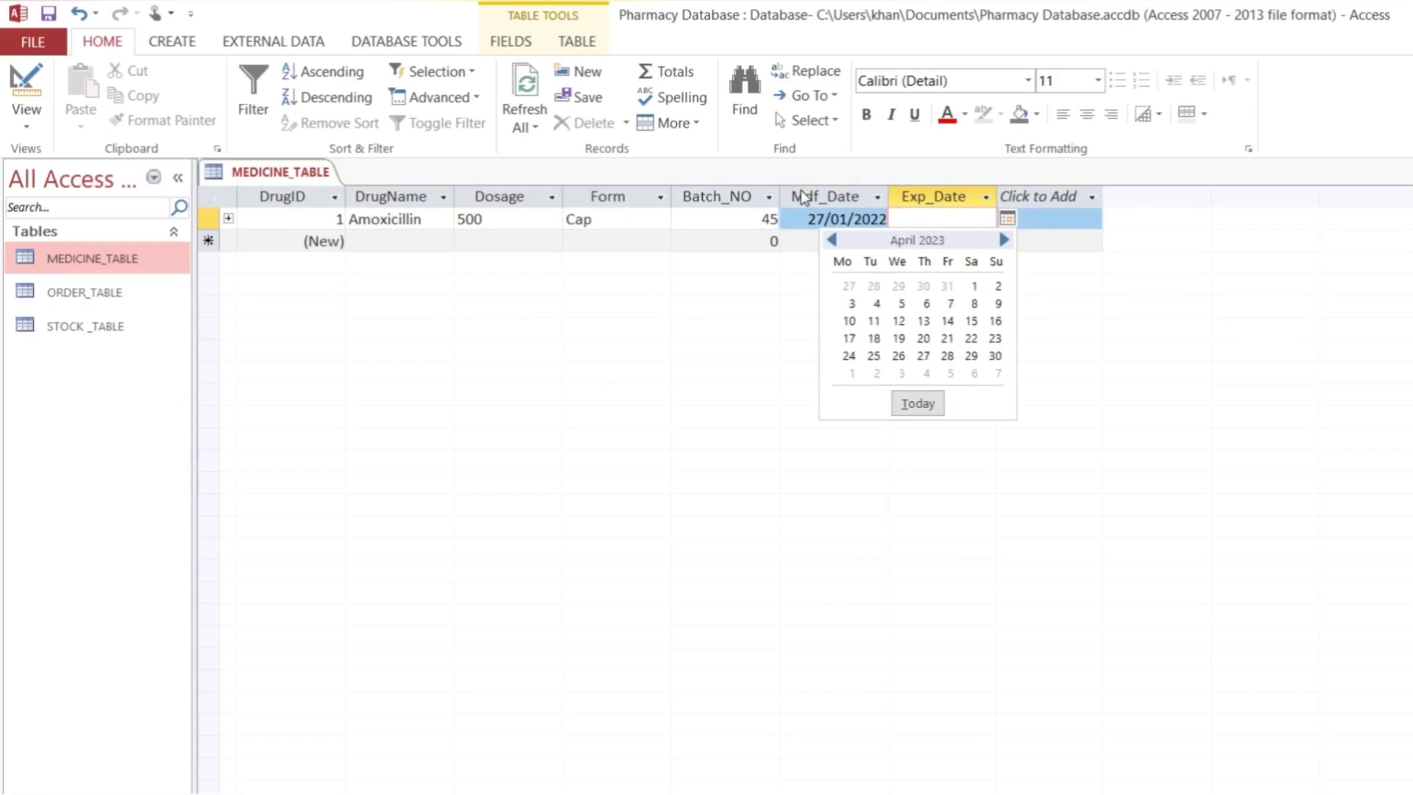
pyautogui.press('Down')
pyautogui.press('Down')
pyautogui.press('Down')
pyautogui.press('Return')
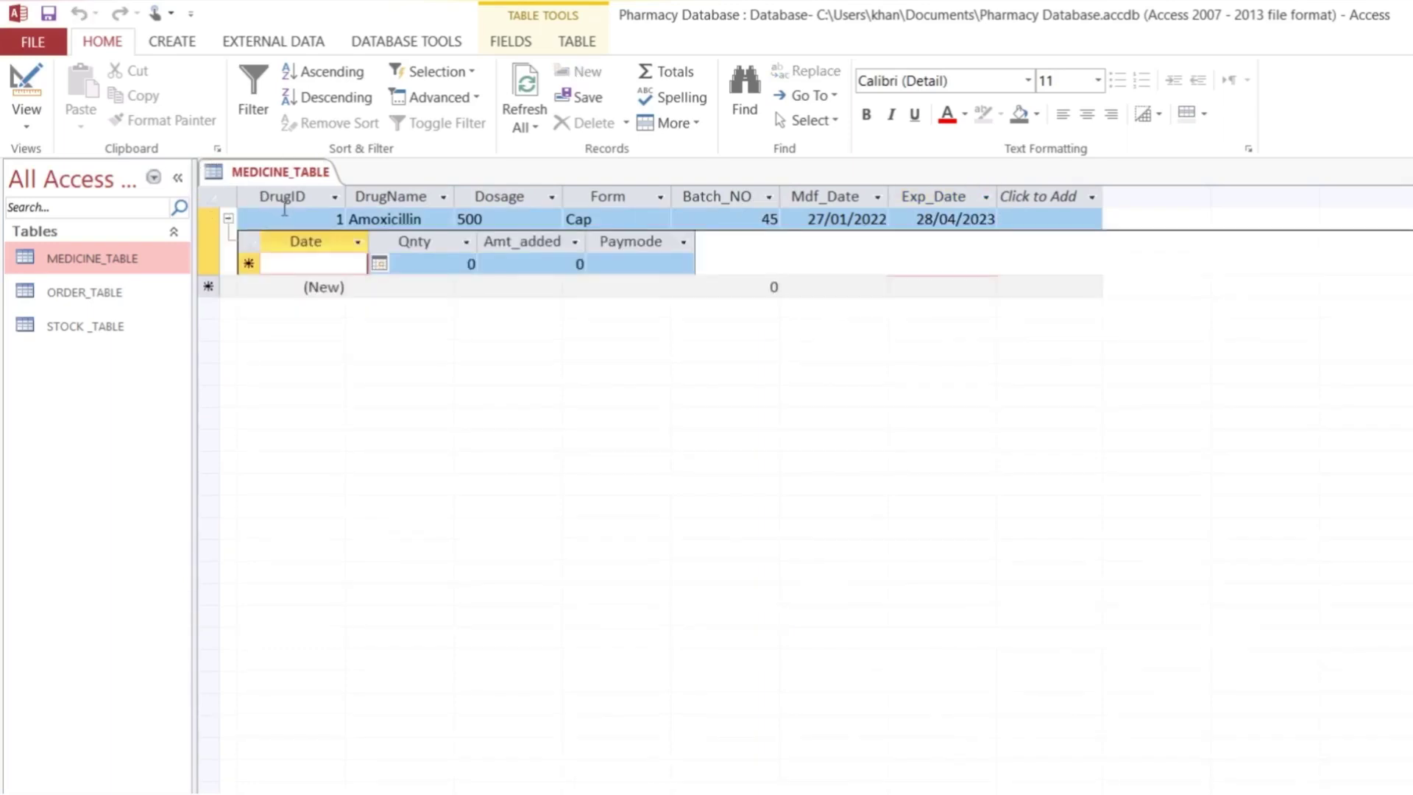
# - Enter Date 14/01/2022 and Qnty 500 in the first row of the Amoxicillin record's subdatasheet
pyautogui.hotkey('alt', 'Down')
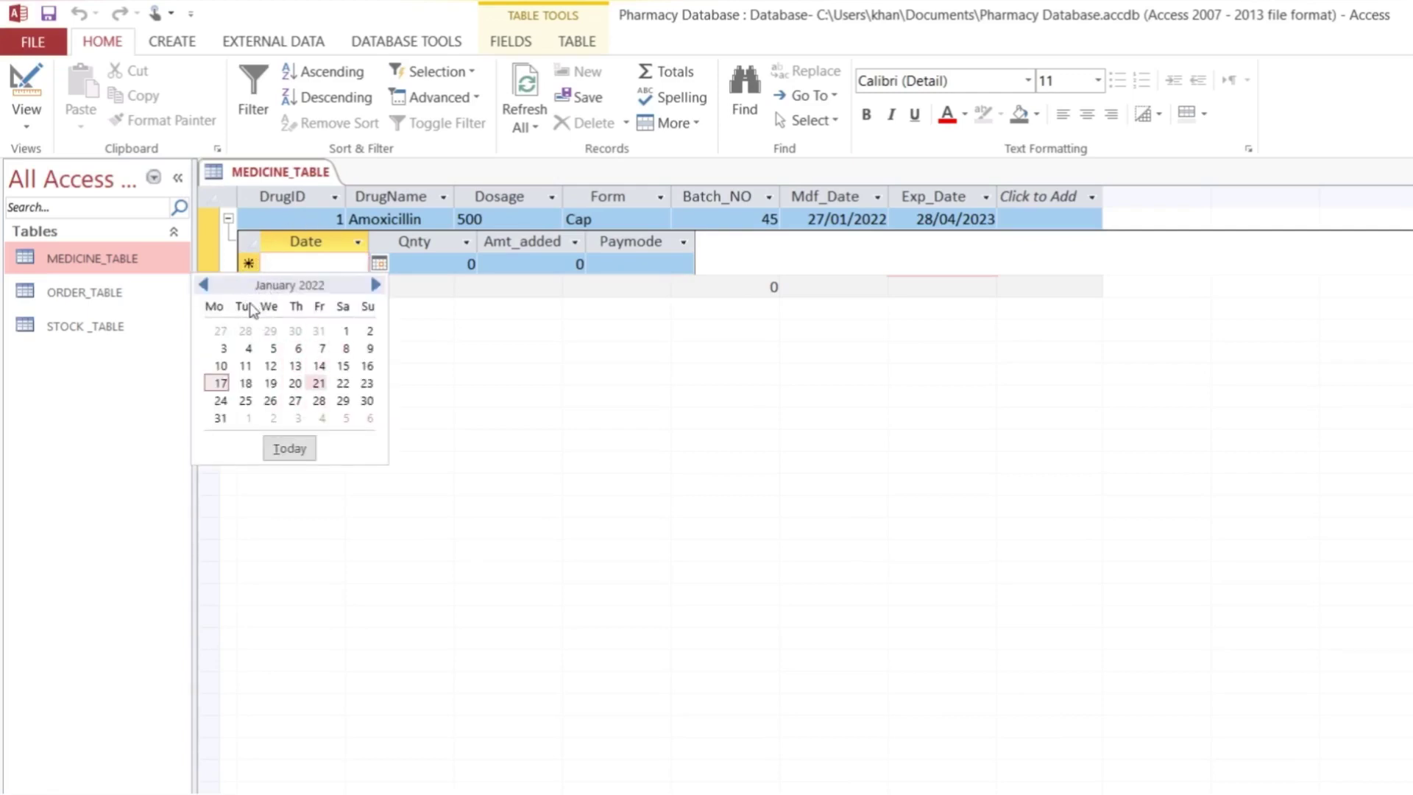
pyautogui.click(319, 366)
pyautogui.press('Tab')
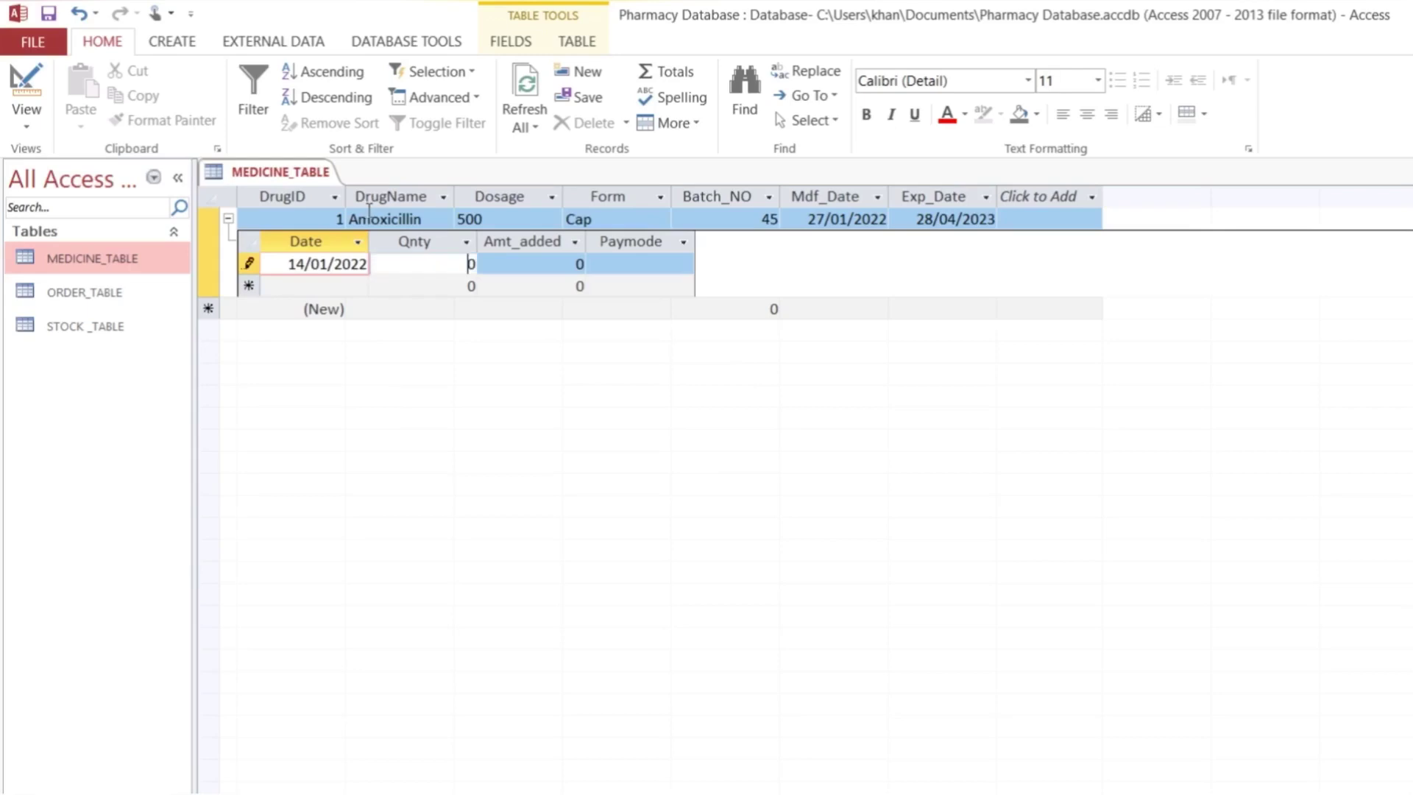
pyautogui.write('5000')
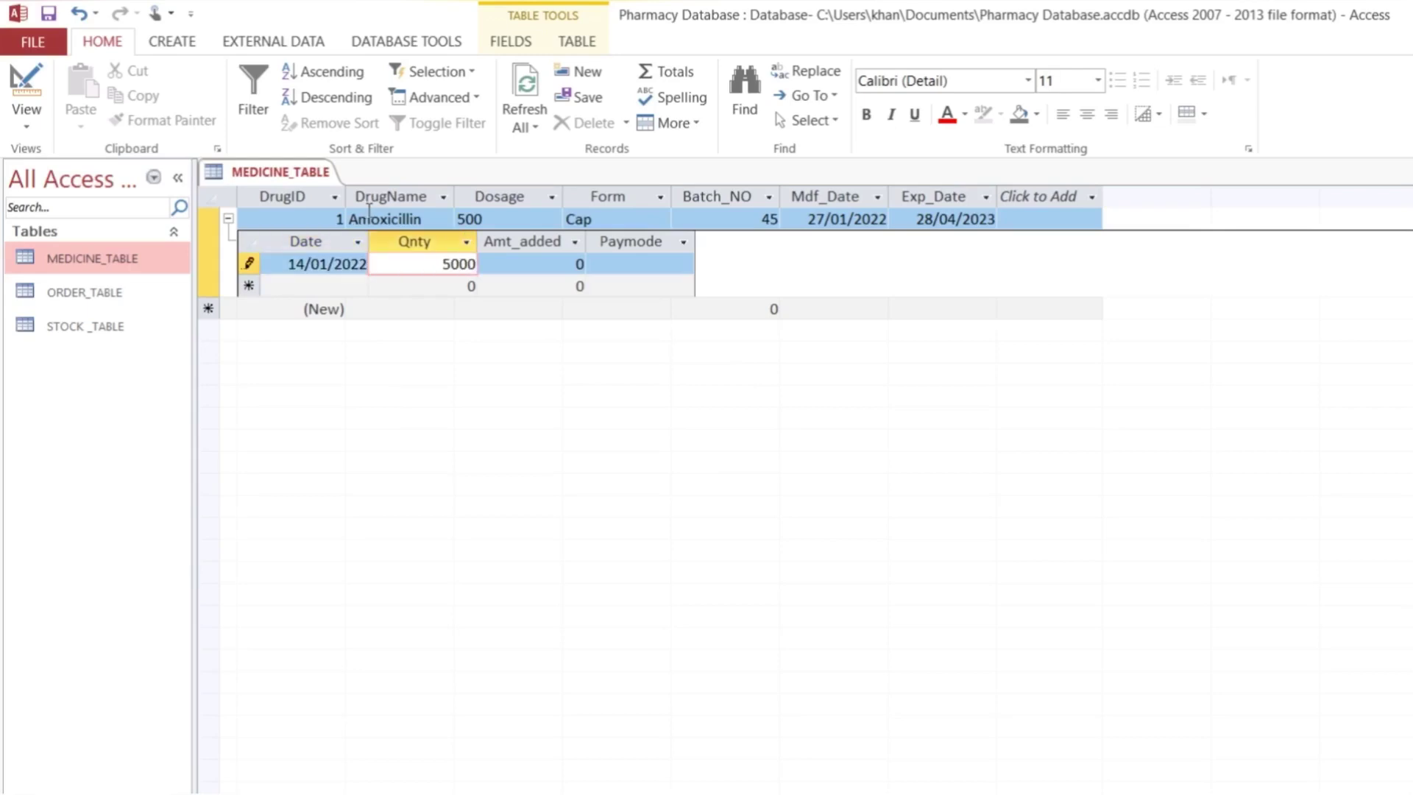
pyautogui.press('BackSpace')
pyautogui.press('Tab')
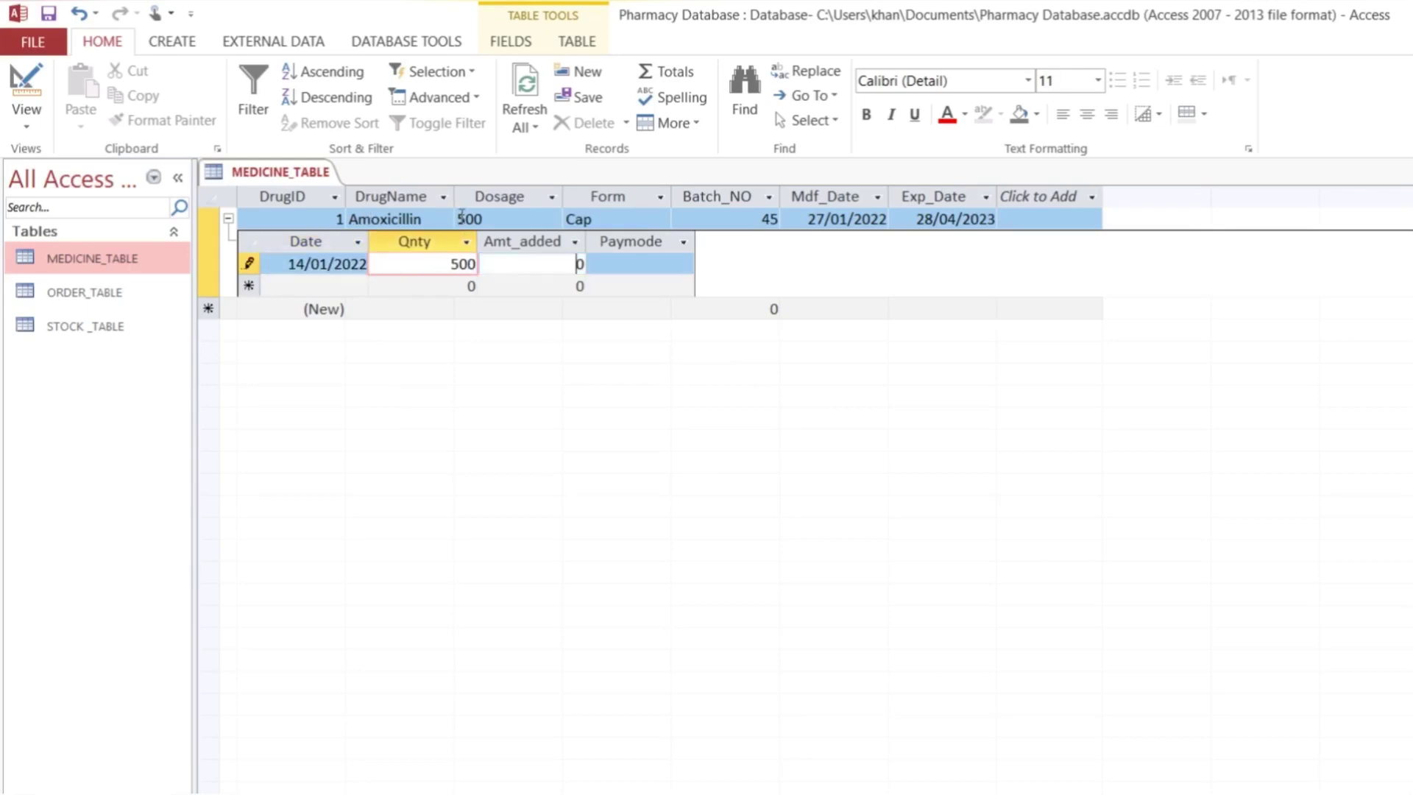
# - Set Amt_added to 1300 and choose Cash as the Paymode in the same subdatasheet row
pyautogui.write('13')
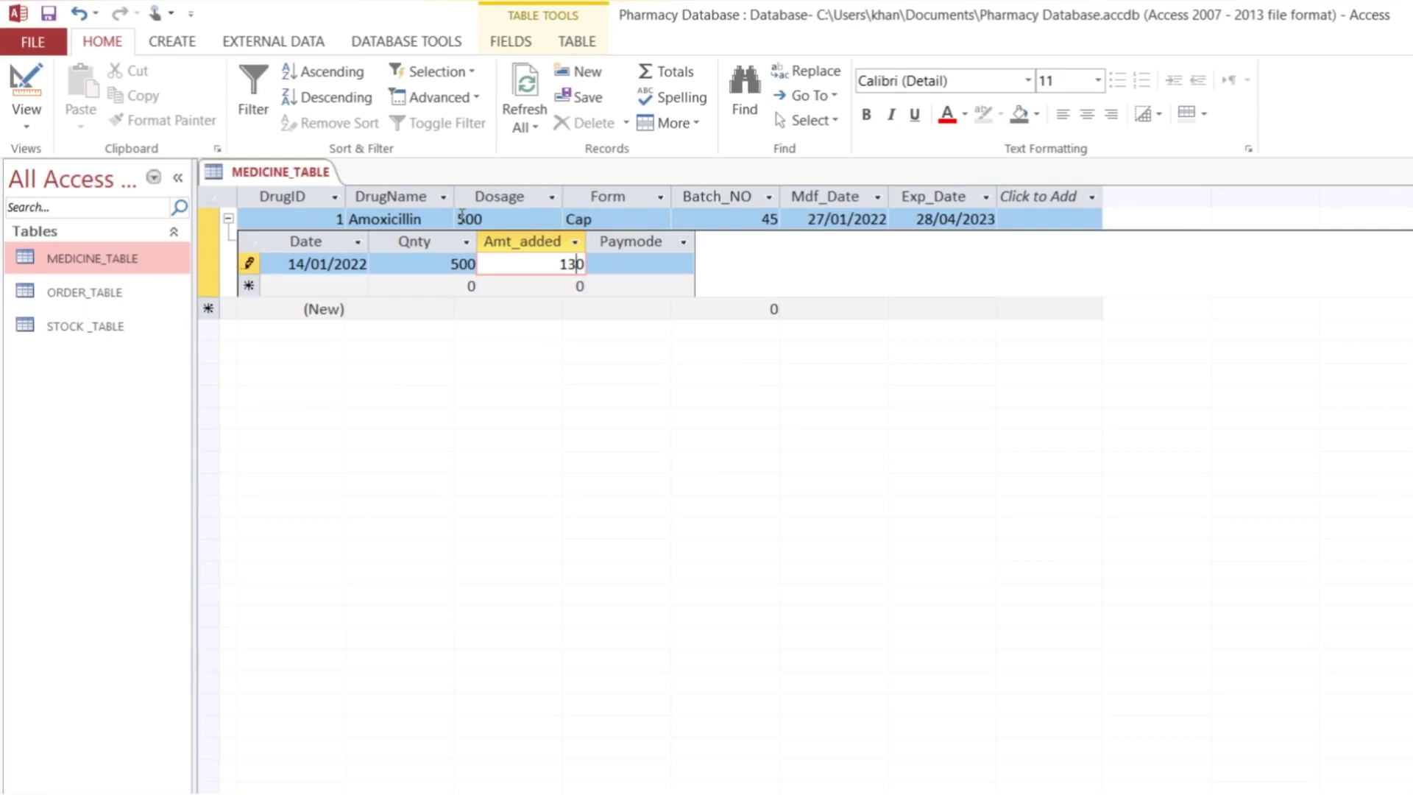
pyautogui.write('0')
pyautogui.press('Tab')
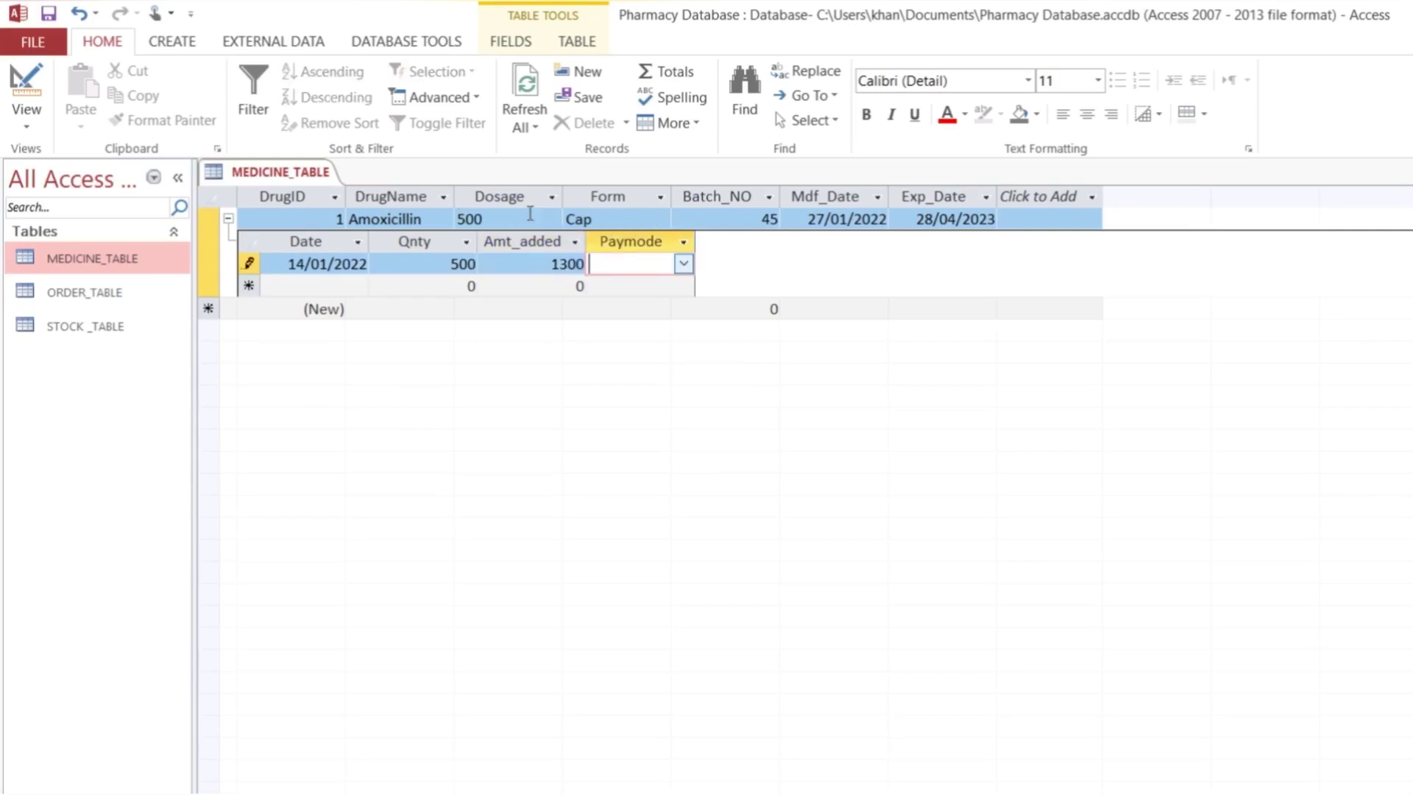
pyautogui.hotkey('alt', 'Down')
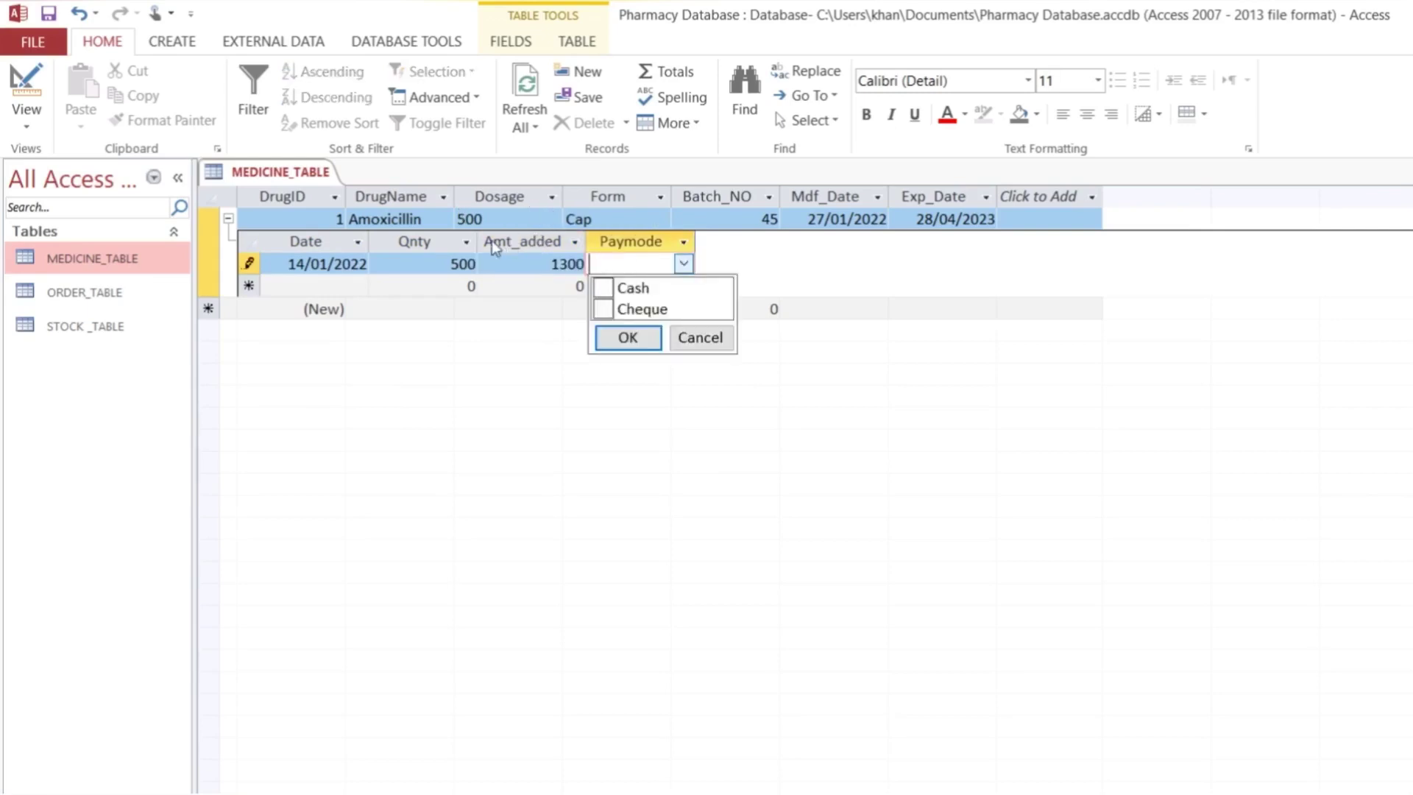
pyautogui.press('space')
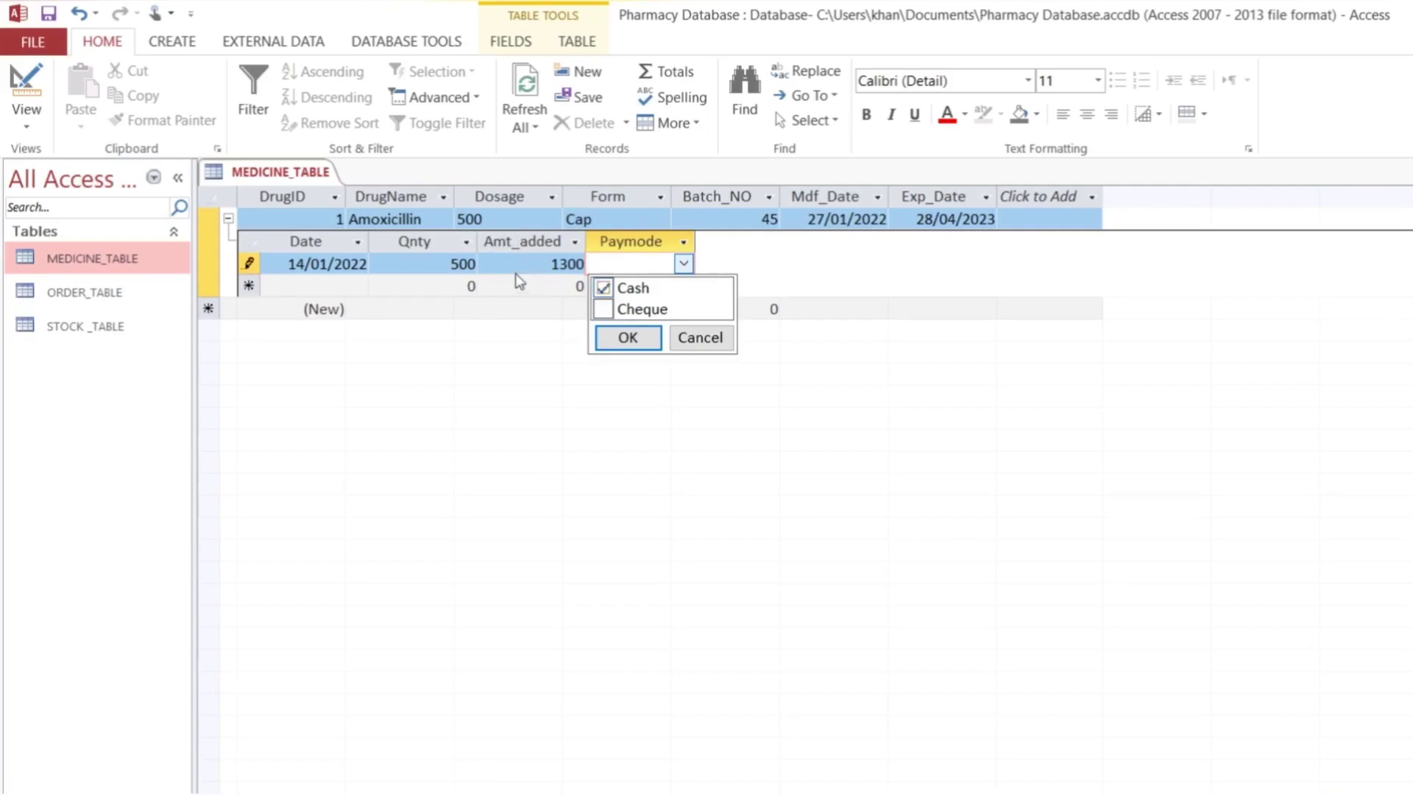